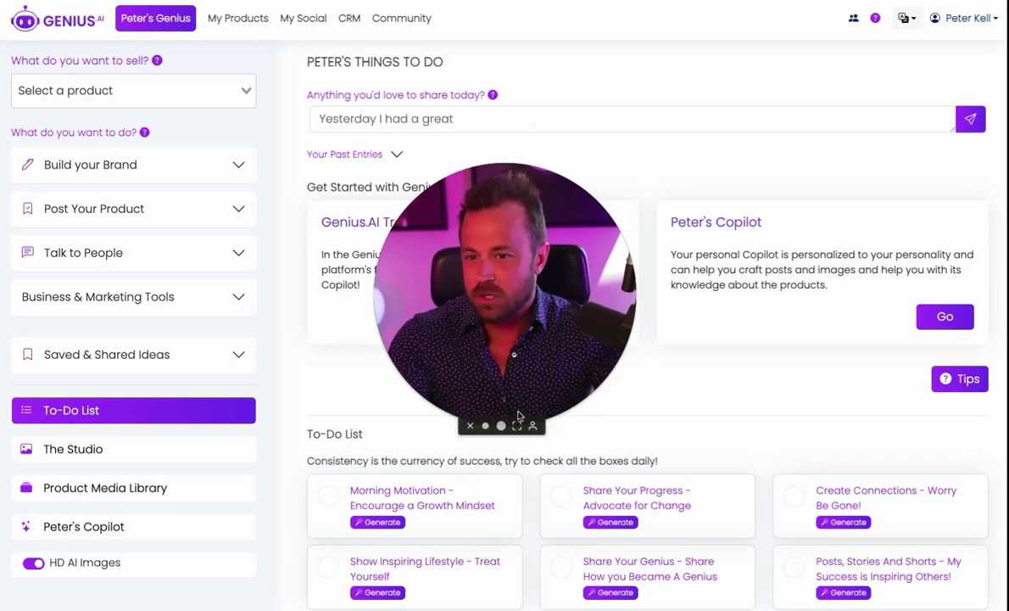
# Step: Open the My Personality persona profile from the account dropdown
pyautogui.click(485, 424)
pyautogui.moveTo(418, 361); pyautogui.dragTo(74, 551)
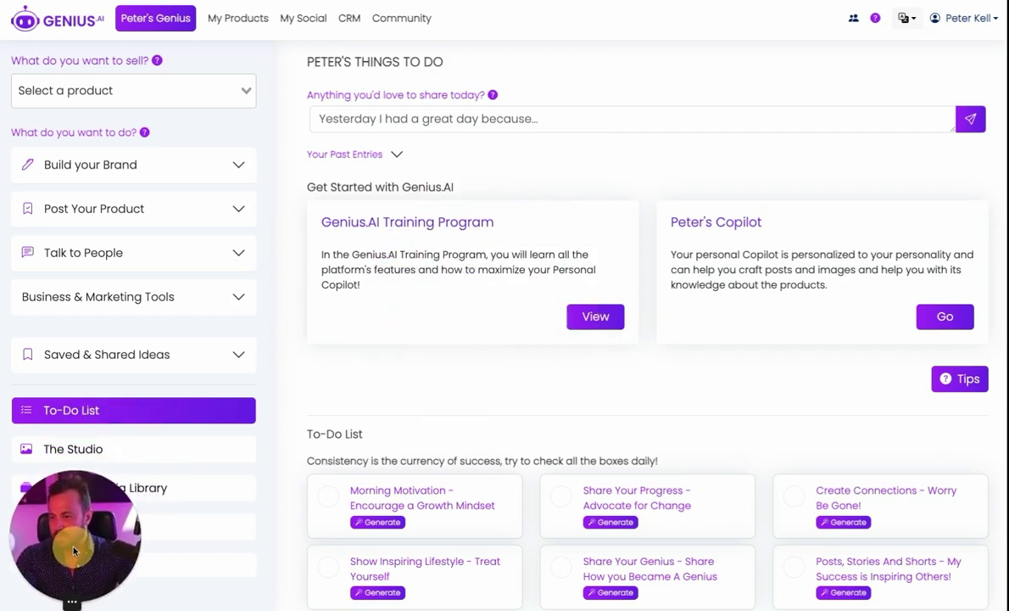
pyautogui.click(969, 20)
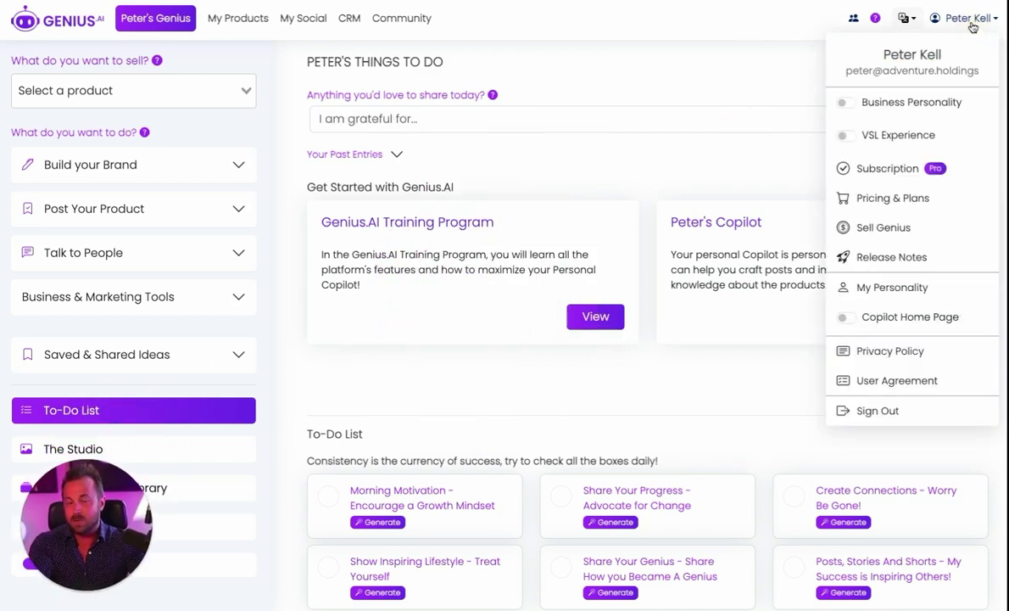
pyautogui.click(893, 288)
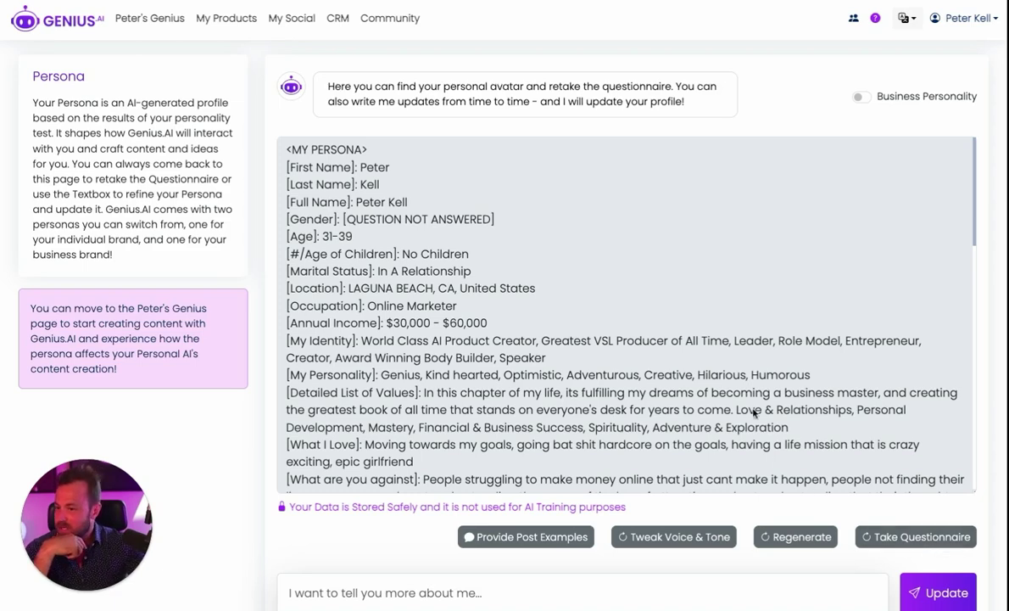
# Step: Scroll through the AI-generated persona details, leaving the about-yourself note empty
pyautogui.scroll(-2, 725, 354)
pyautogui.scroll(-2, 726, 355)
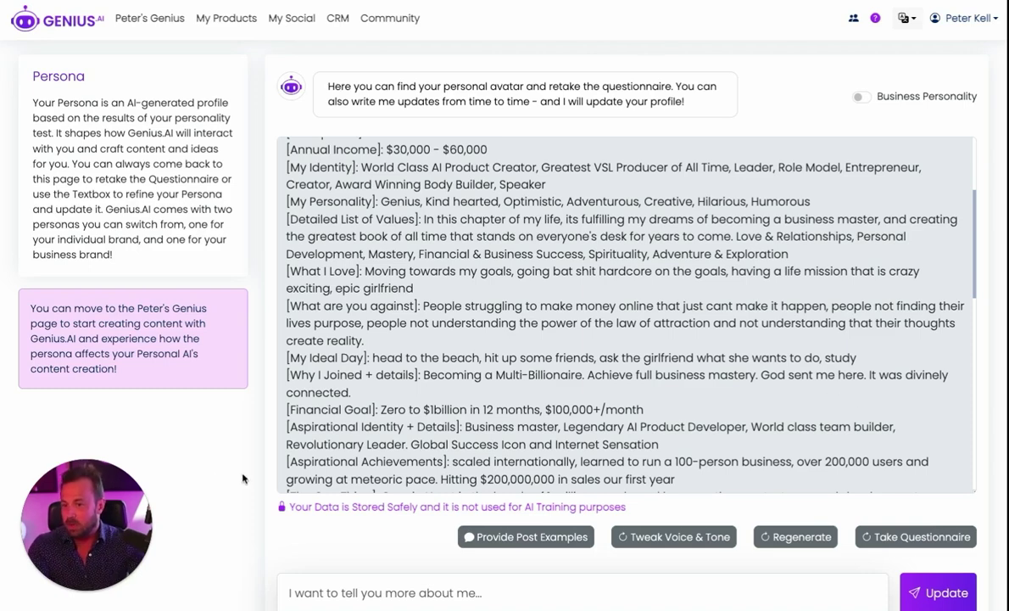
pyautogui.scroll(-1, 229, 479)
pyautogui.click(360, 523)
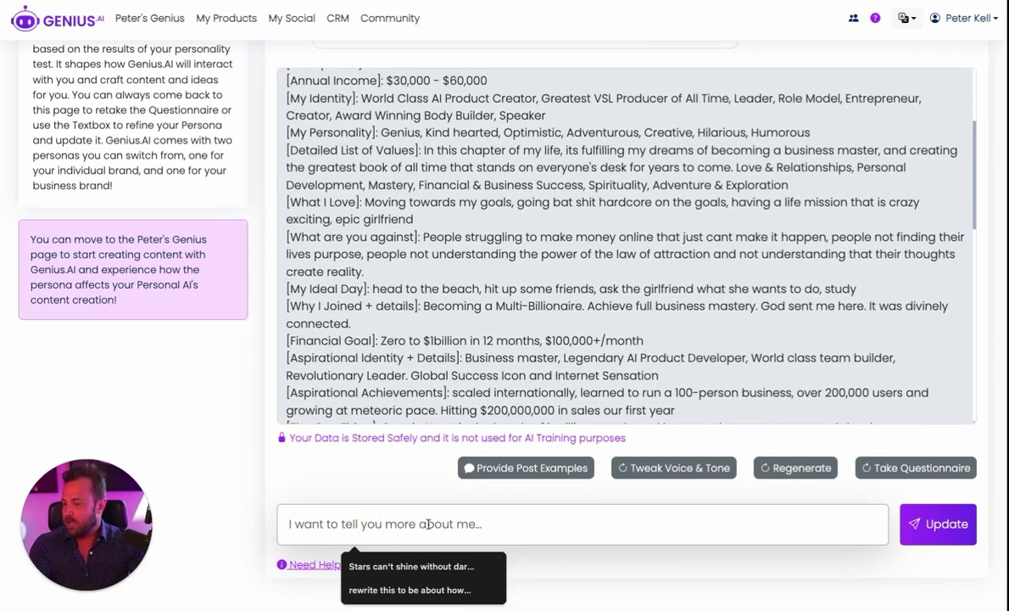
pyautogui.click(249, 516)
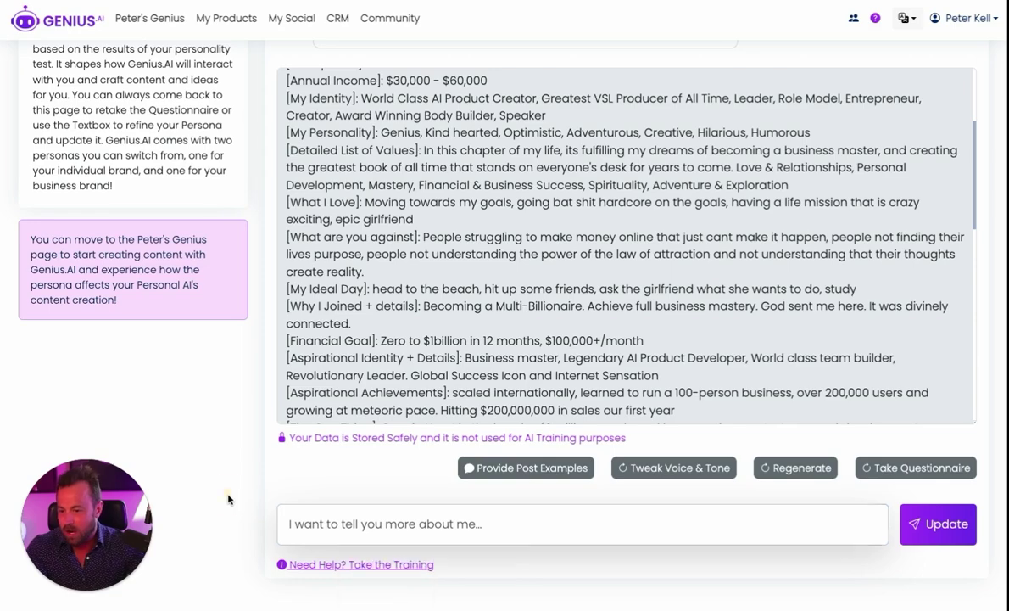
pyautogui.scroll(-10, 530, 323)
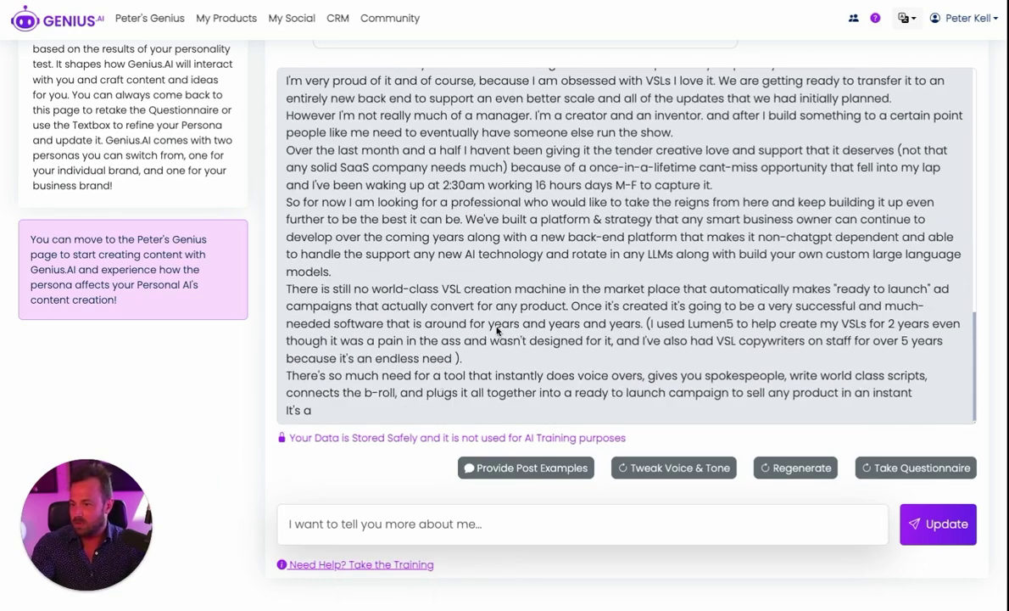
pyautogui.scroll(1, 230, 457)
# Step: Start a new product with In-Depth Training from a website in My Products
pyautogui.click(220, 21)
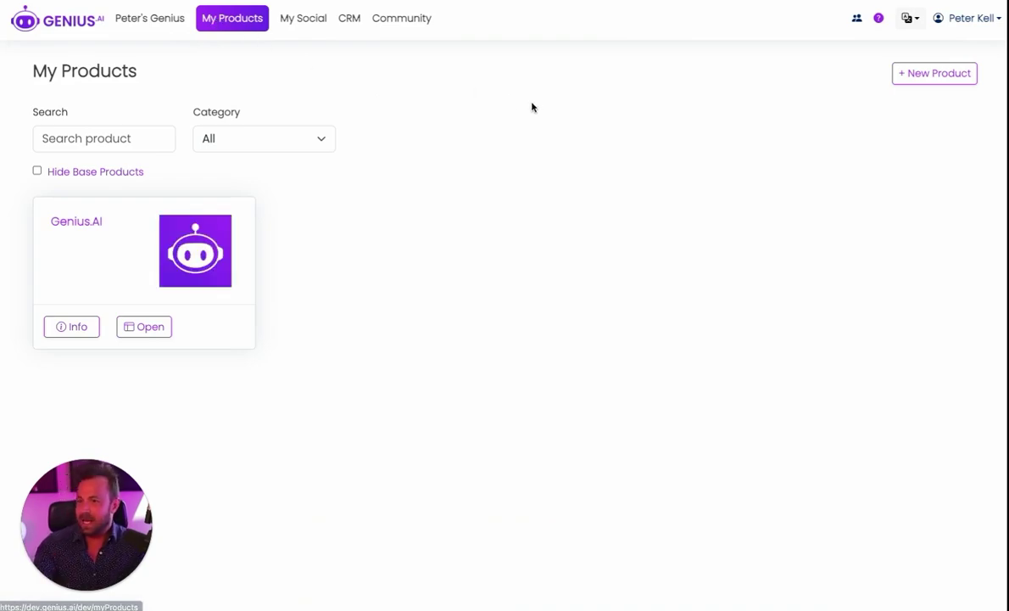
pyautogui.click(950, 84)
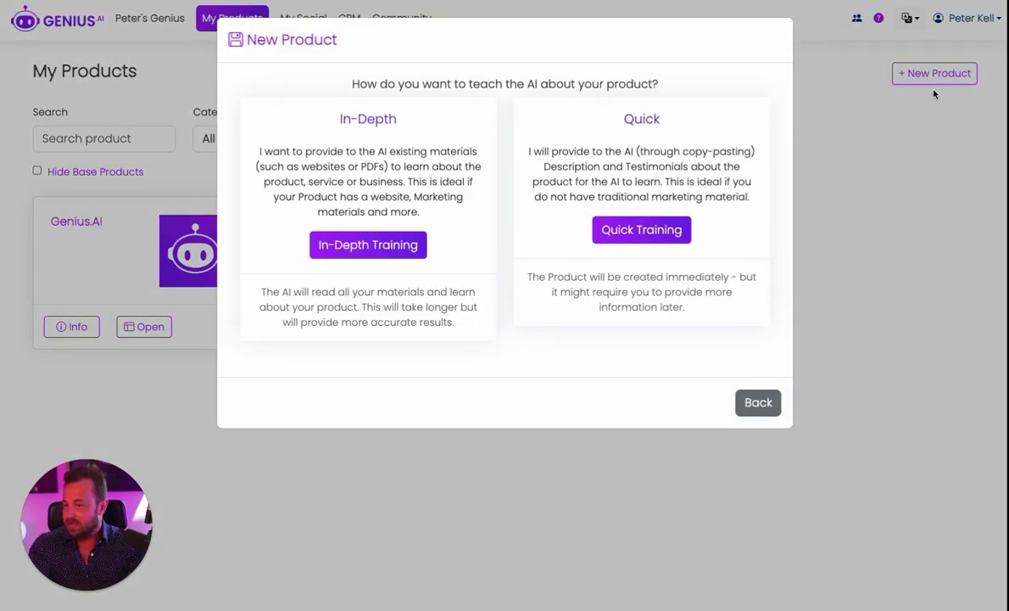
pyautogui.click(351, 246)
pyautogui.click(391, 354)
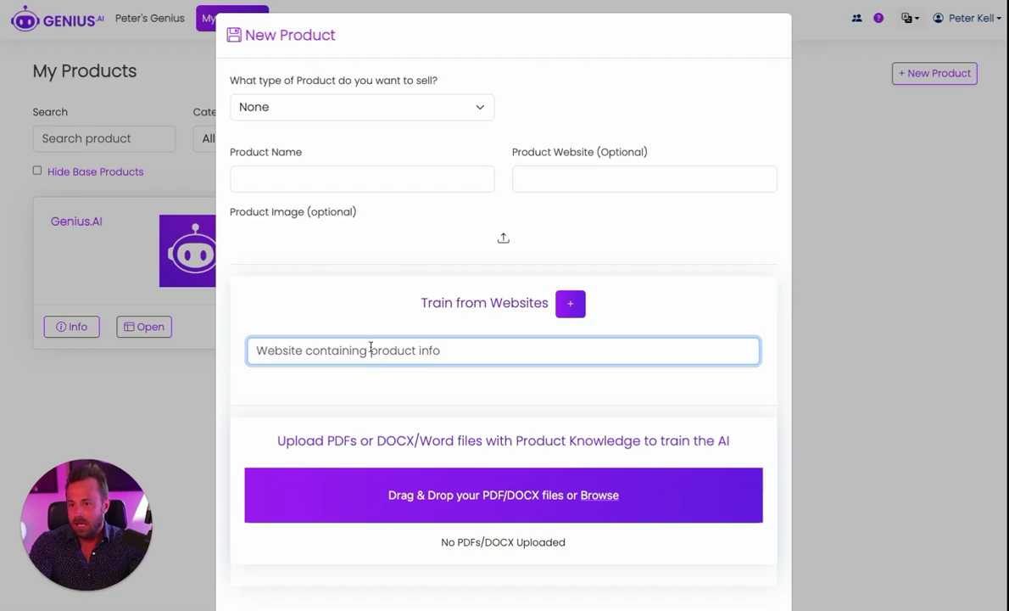
# Step: Paste the Amazon product URL, name the product Mushroom Supplement, and save it
pyautogui.click(368, 349)
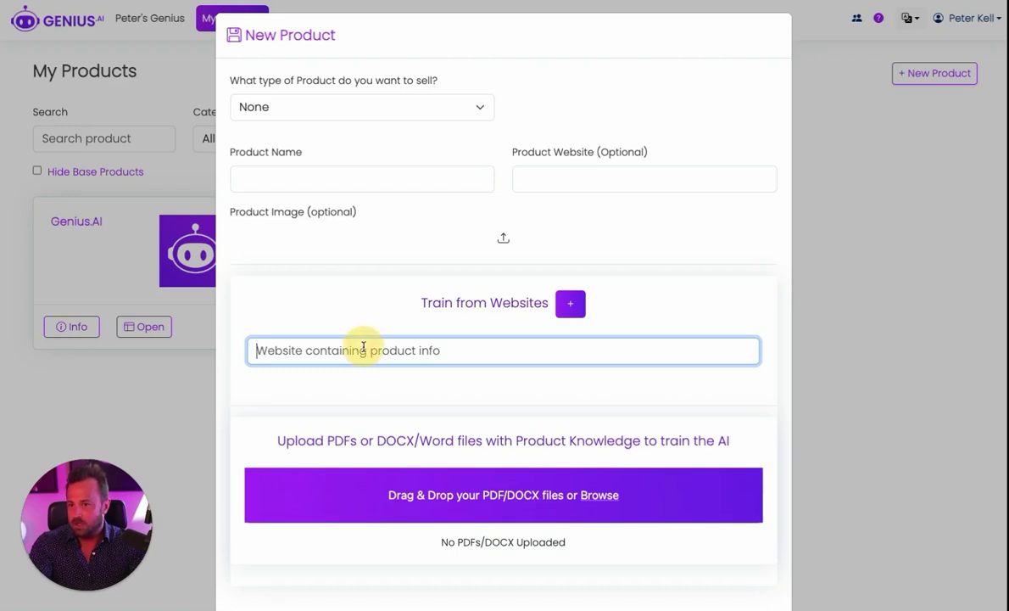
pyautogui.hotkey('ctrl', 'v')
pyautogui.click(343, 305)
pyautogui.click(293, 179)
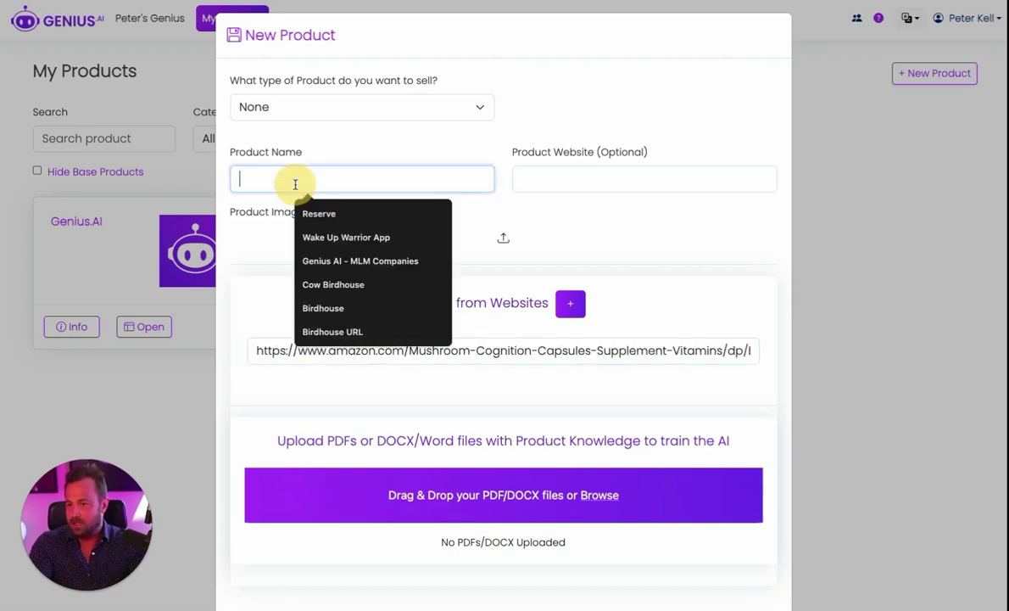
pyautogui.write('Mushroom Supplement')
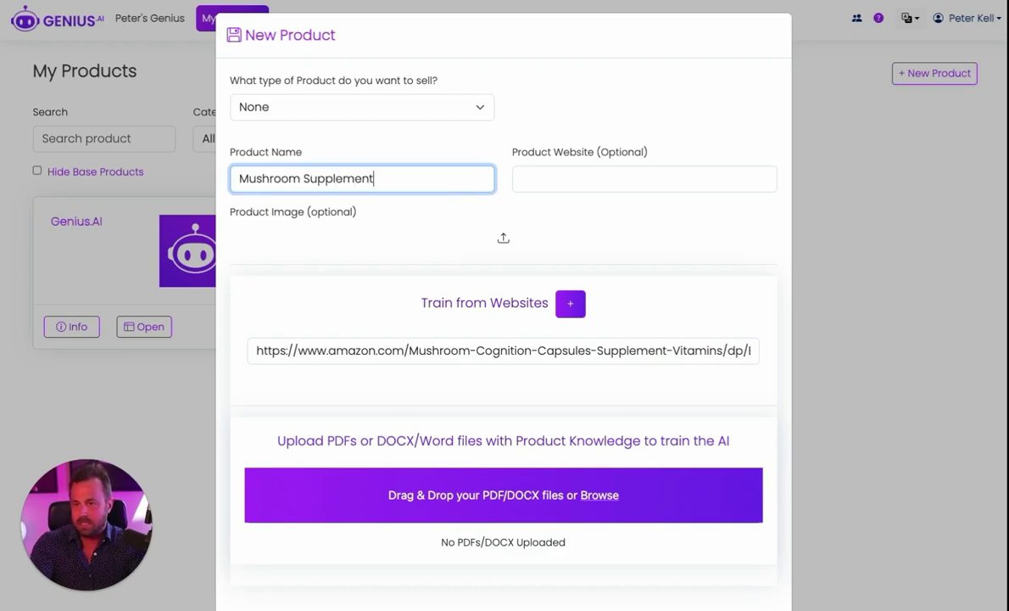
pyautogui.scroll(-3, 501, 352)
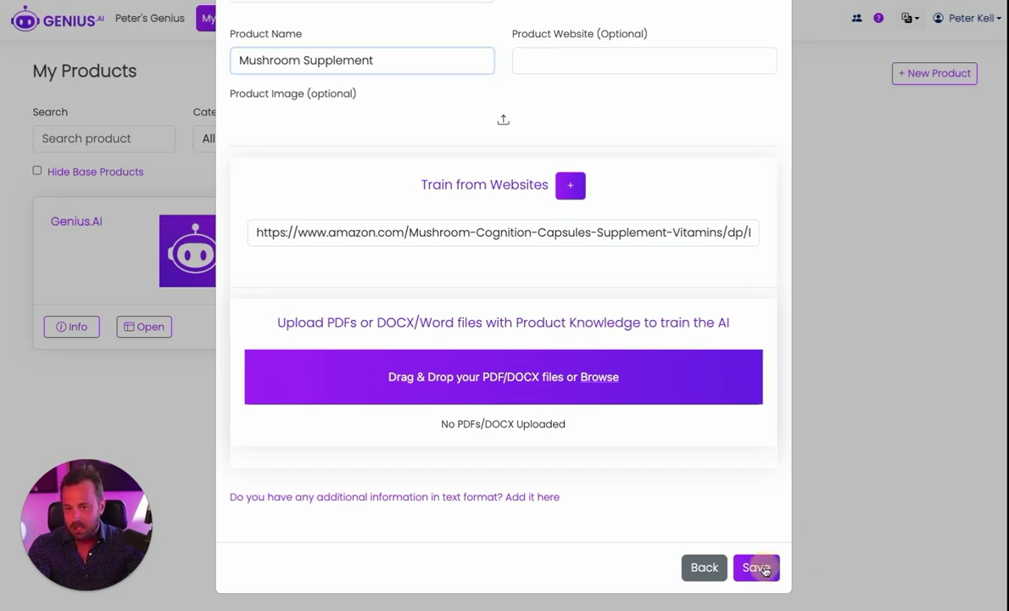
pyautogui.click(762, 567)
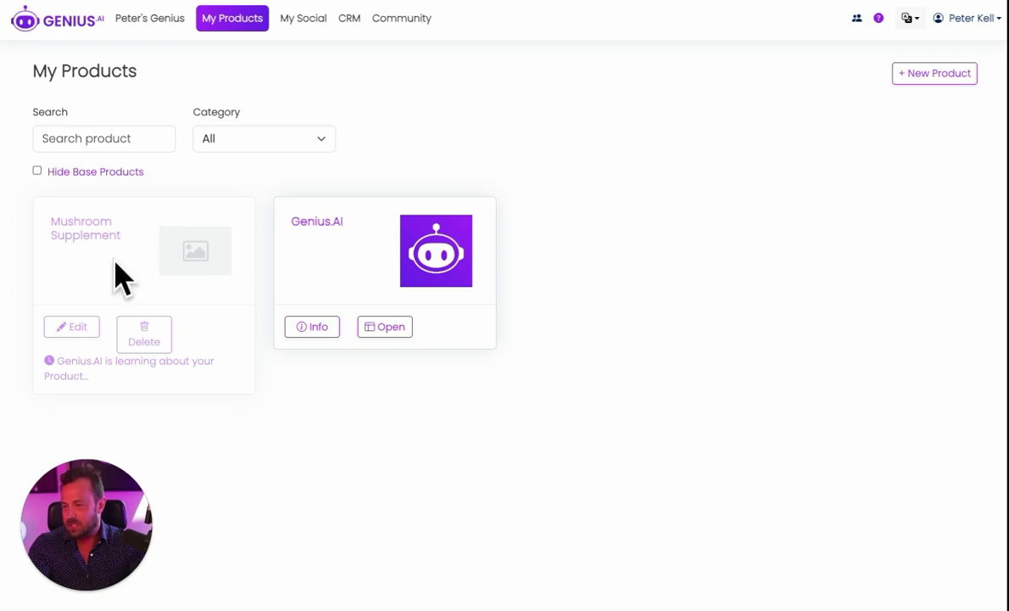
pyautogui.click(950, 75)
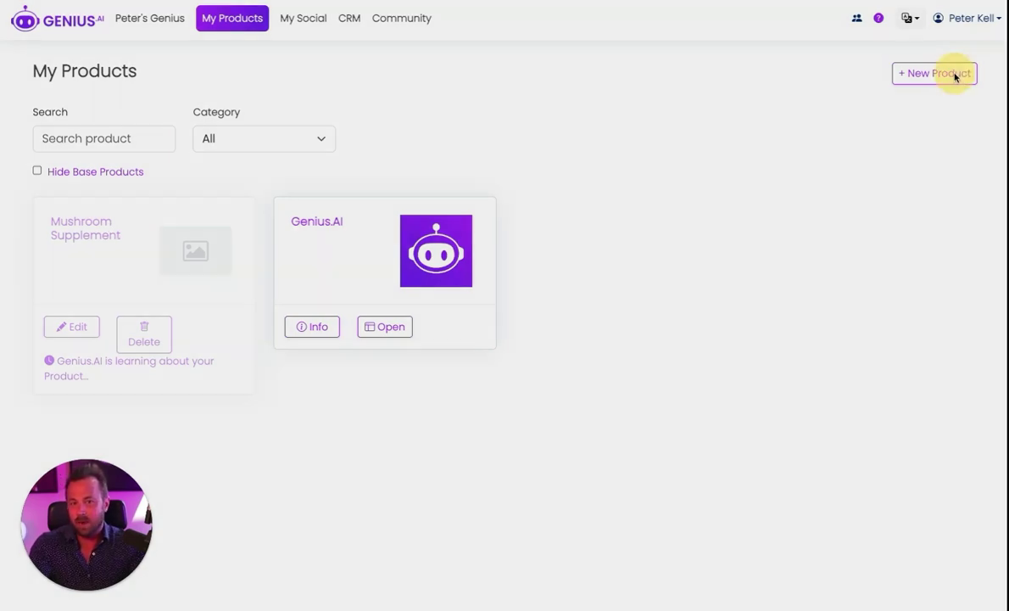
pyautogui.click(641, 230)
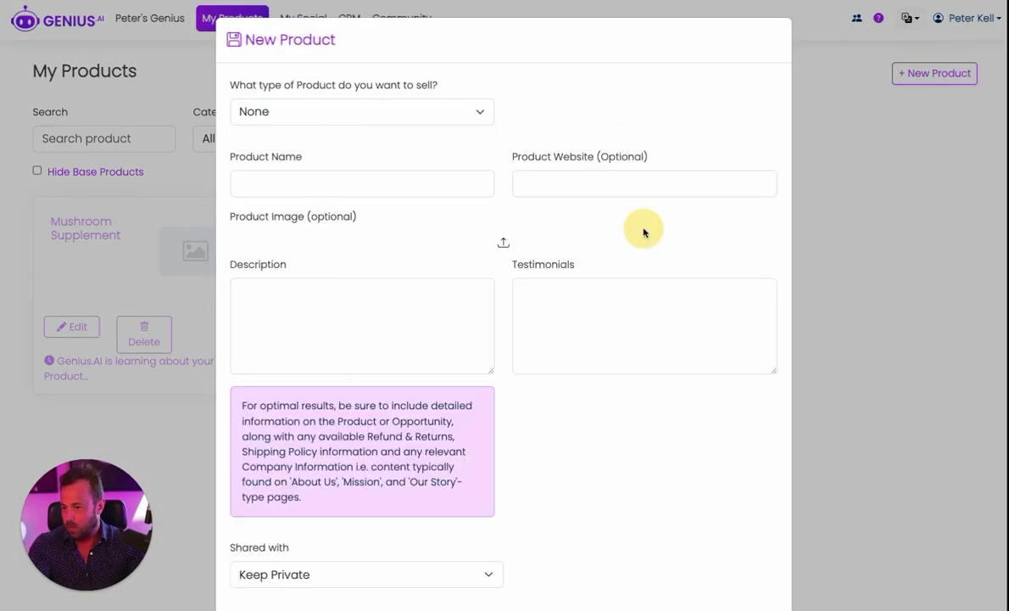
pyautogui.click(289, 323)
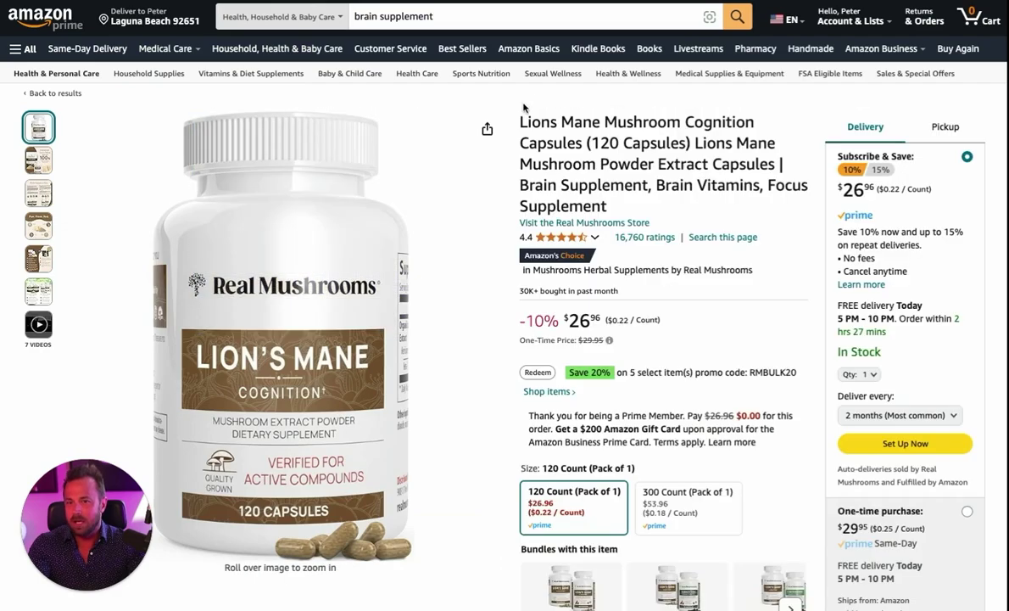
pyautogui.moveTo(523, 108); pyautogui.dragTo(700, 220)
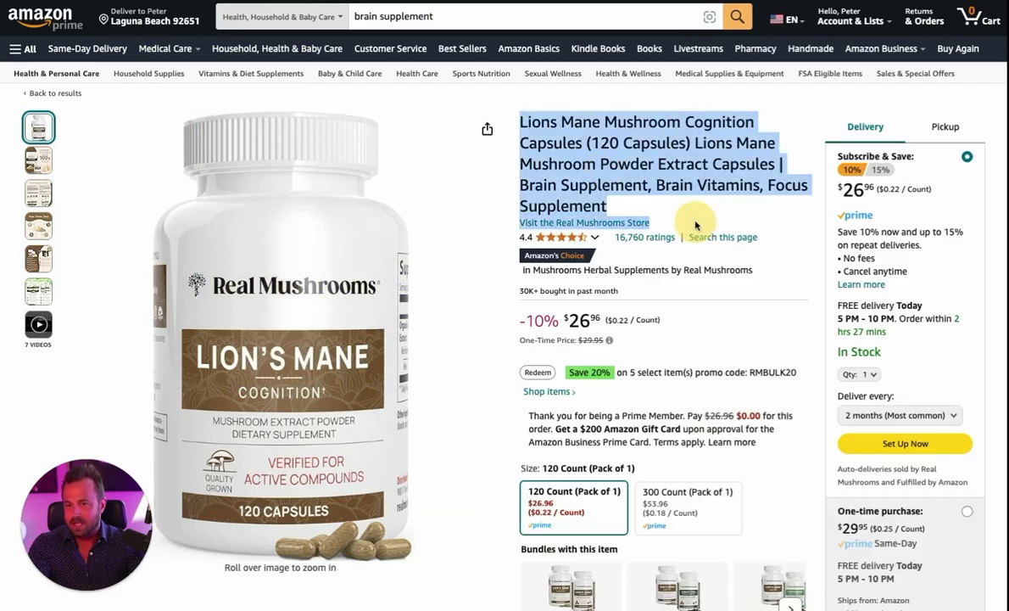
pyautogui.scroll(-5, 700, 186)
pyautogui.scroll(-3, 700, 170)
pyautogui.scroll(-5, 701, 133)
pyautogui.scroll(-10, 700, 133)
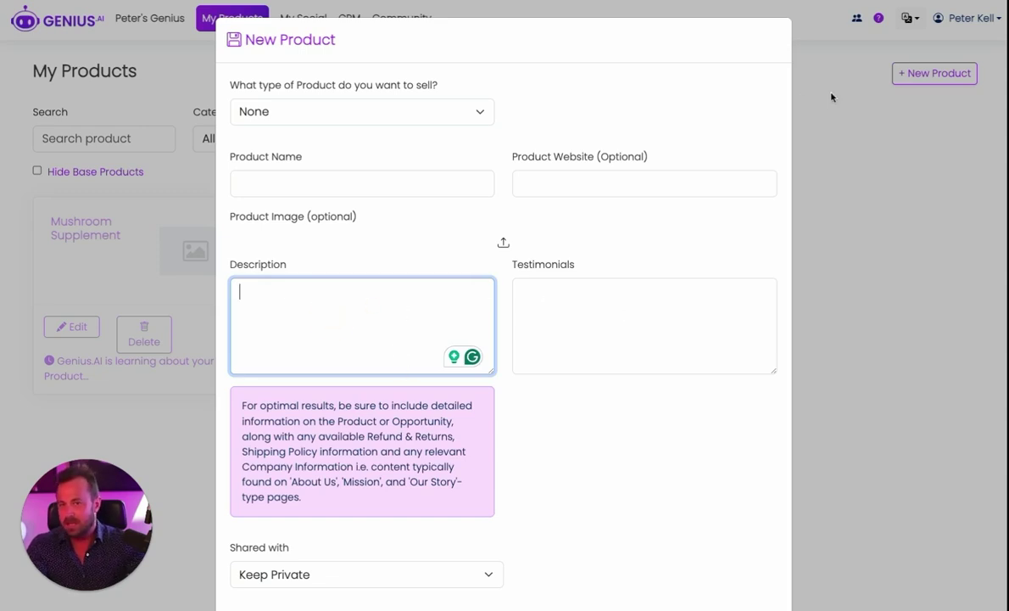
pyautogui.click(830, 121)
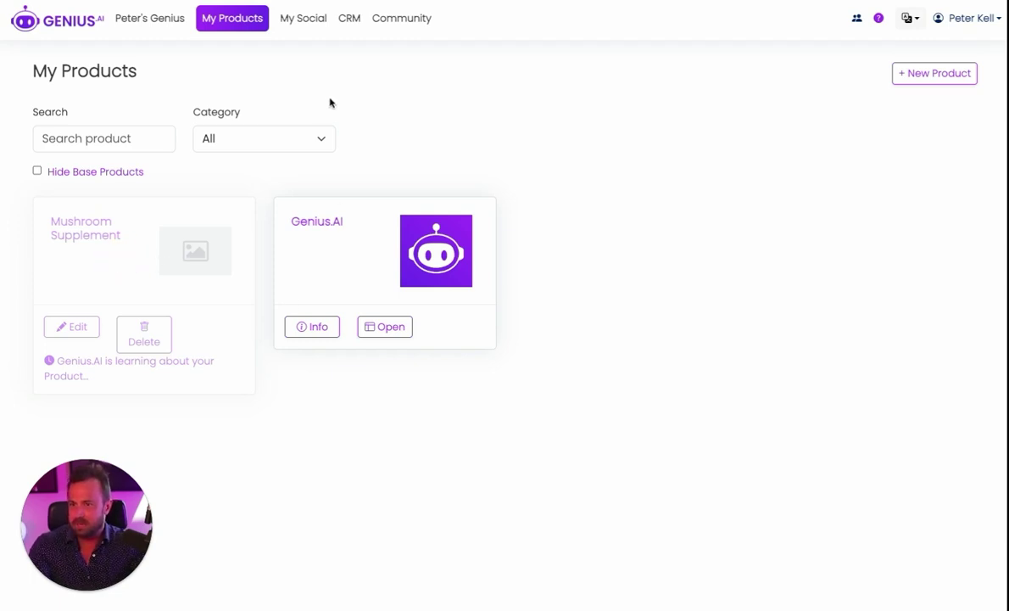
# Step: Open Mushroom Supplement and read through its sales pitch and root-cause paragraphs
pyautogui.click(315, 368)
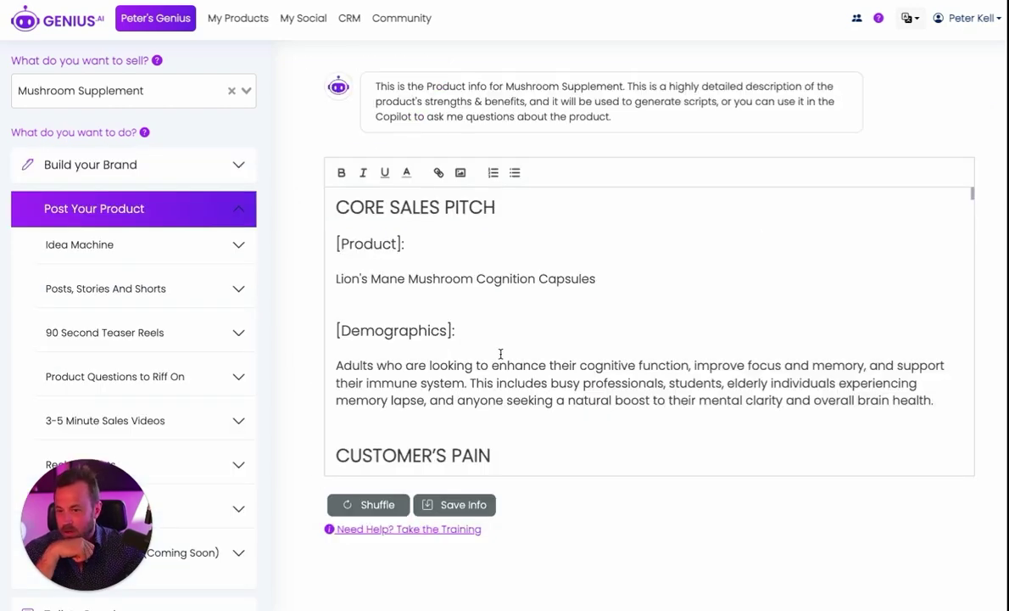
pyautogui.scroll(-5, 117, 366)
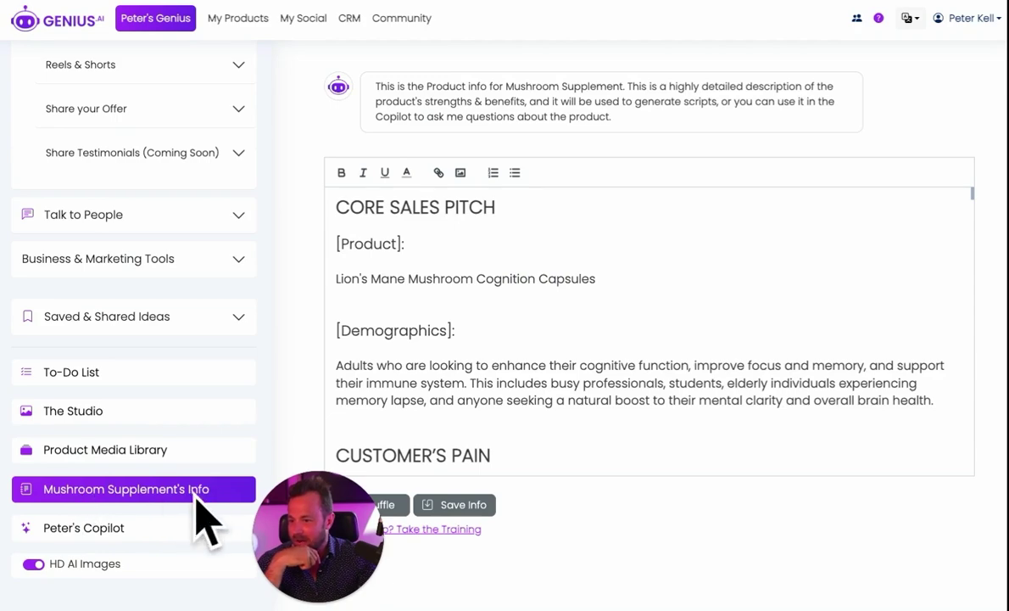
pyautogui.moveTo(303, 521); pyautogui.dragTo(77, 504)
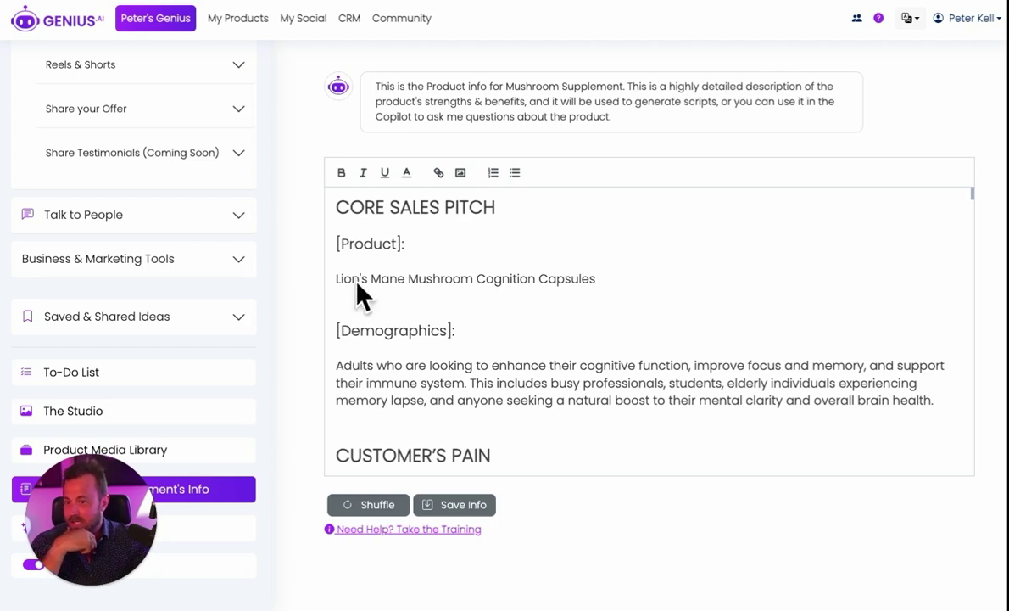
pyautogui.moveTo(336, 279); pyautogui.dragTo(612, 272)
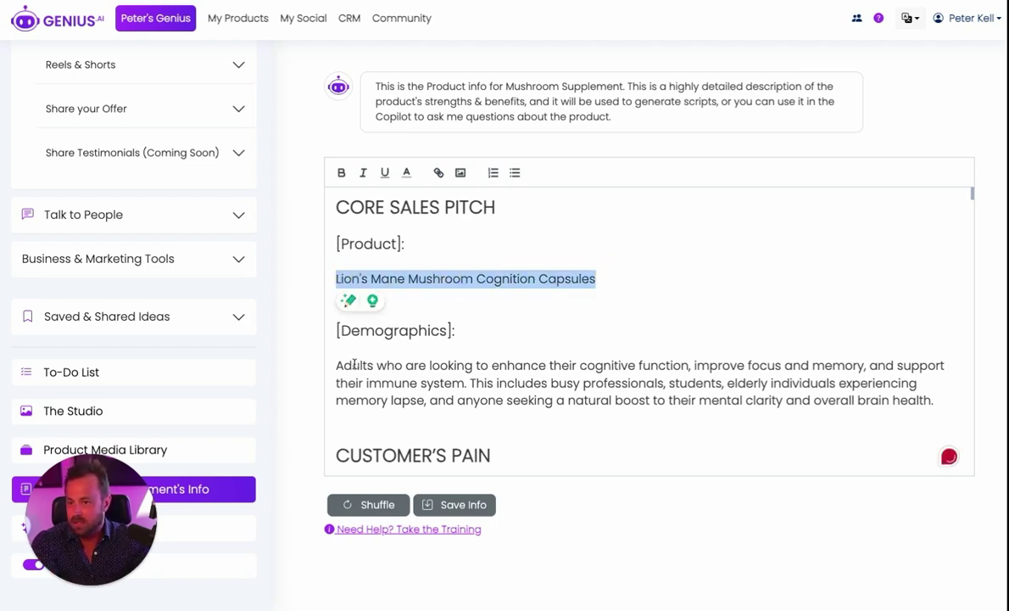
pyautogui.moveTo(351, 366); pyautogui.dragTo(624, 401)
pyautogui.scroll(-3, 421, 387)
pyautogui.moveTo(371, 375); pyautogui.dragTo(584, 383)
pyautogui.scroll(-2, 584, 383)
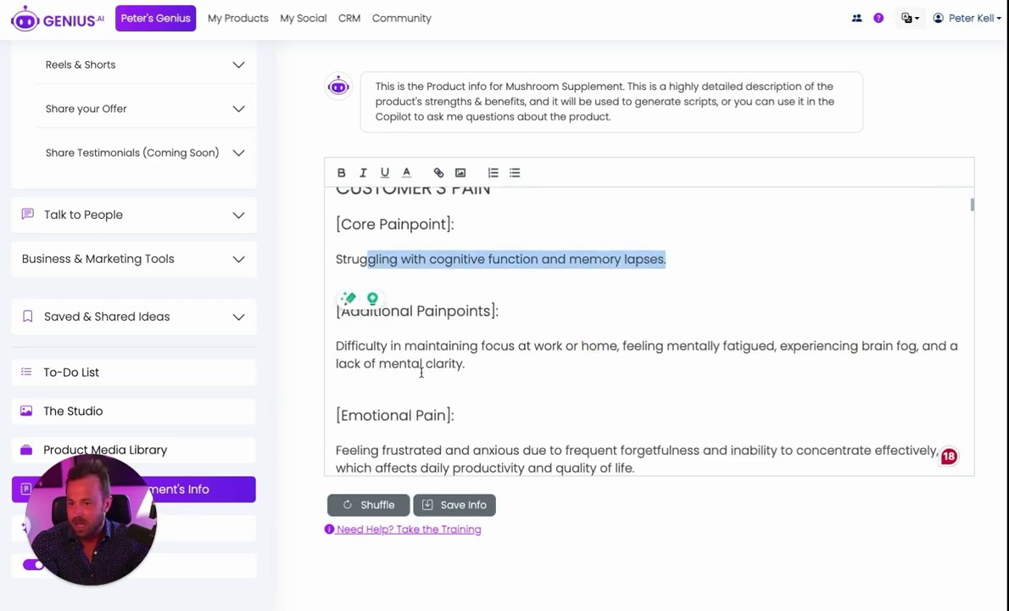
pyautogui.moveTo(370, 363); pyautogui.dragTo(465, 365)
pyautogui.scroll(-1, 464, 367)
pyautogui.moveTo(335, 384); pyautogui.dragTo(581, 384)
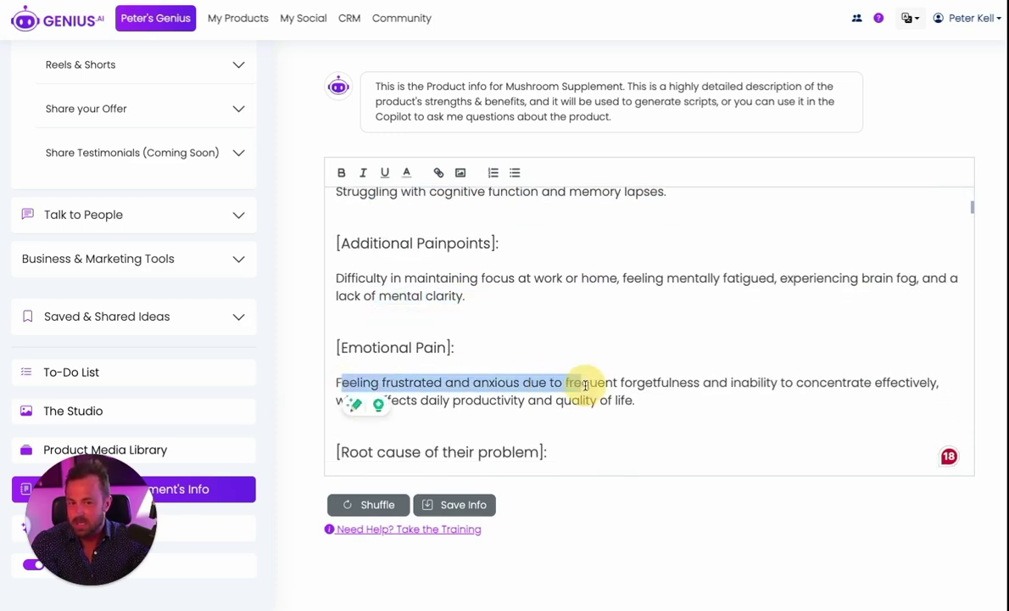
pyautogui.scroll(-3, 581, 383)
pyautogui.tripleClick(367, 361)
# Step: Scroll the product info down to the Most Active Platforms section
pyautogui.scroll(-2, 367, 362)
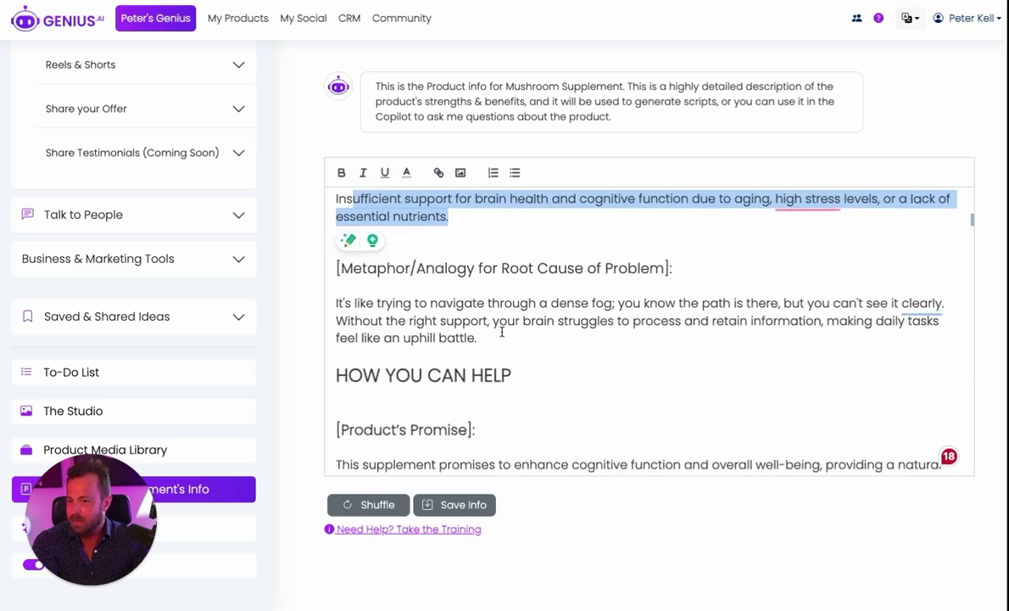
pyautogui.scroll(-4, 521, 324)
pyautogui.scroll(-1, 520, 324)
pyautogui.scroll(-4, 521, 325)
pyautogui.scroll(-1, 521, 325)
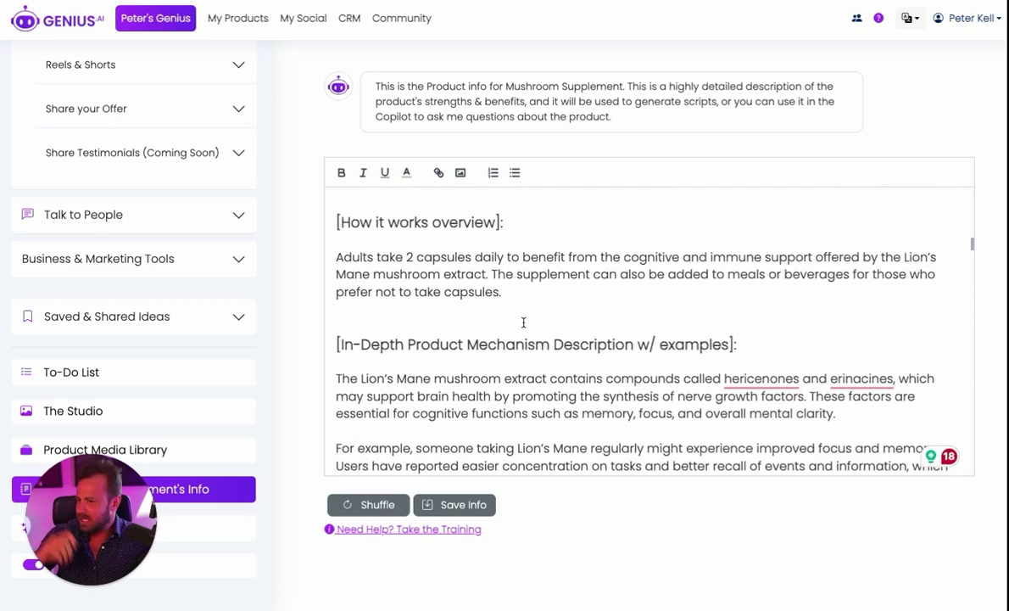
pyautogui.scroll(-5, 523, 322)
pyautogui.scroll(-3, 522, 322)
pyautogui.scroll(-5, 522, 322)
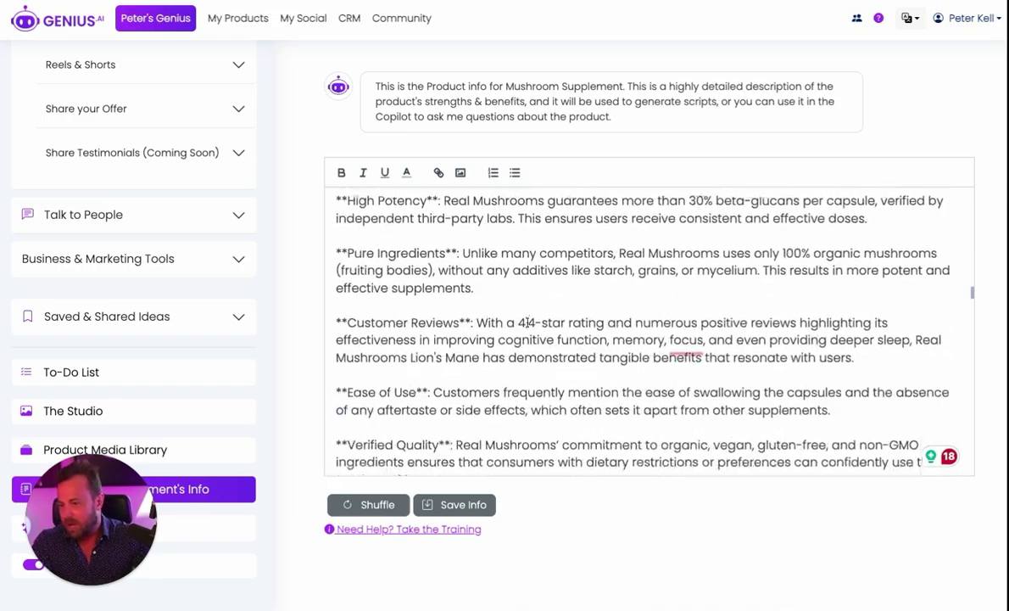
pyautogui.scroll(-5, 525, 322)
pyautogui.scroll(-5, 533, 321)
pyautogui.scroll(-5, 532, 321)
pyautogui.scroll(-5, 532, 321)
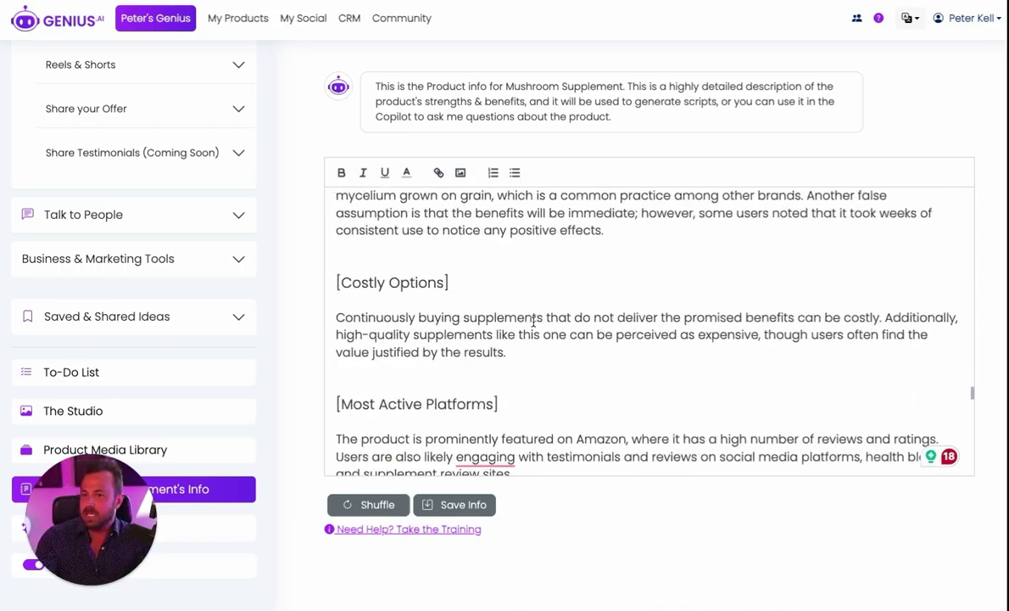
pyautogui.scroll(-4, 532, 322)
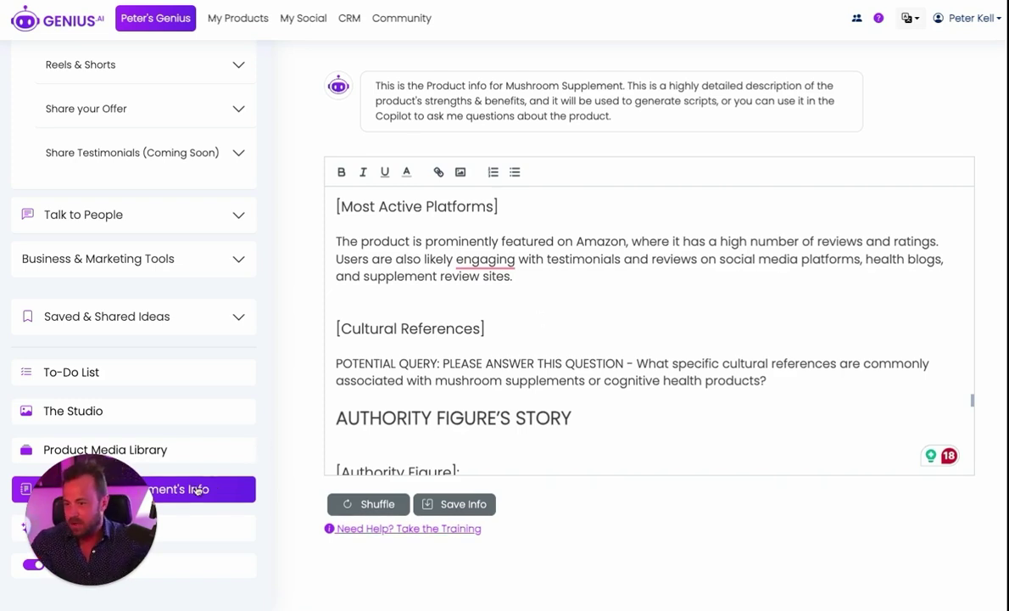
# Step: Collapse the Post Your Product options in the sidebar
pyautogui.moveTo(89, 519); pyautogui.dragTo(914, 509)
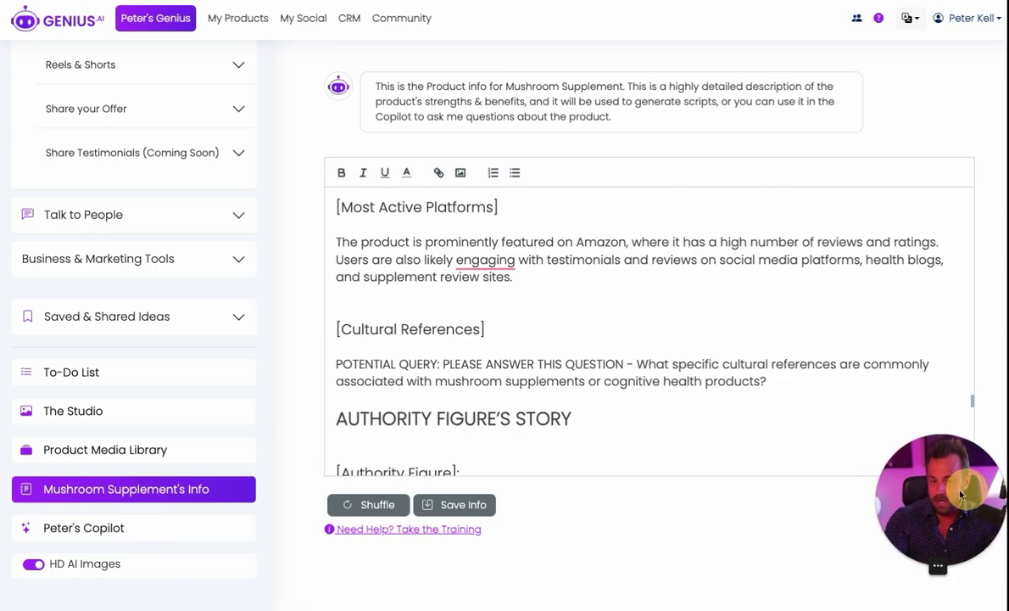
pyautogui.click(706, 531)
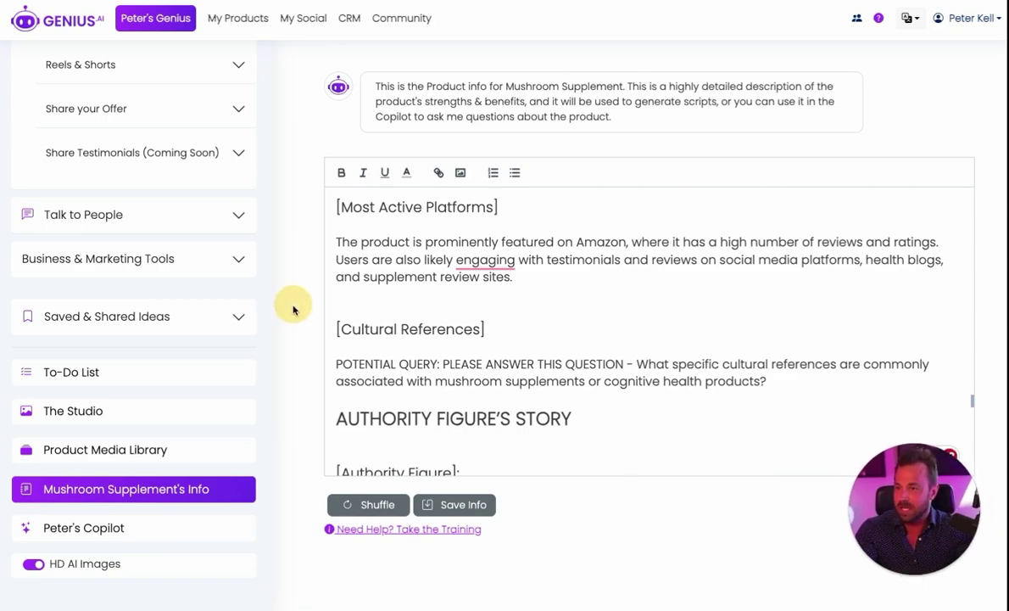
pyautogui.scroll(5, 166, 250)
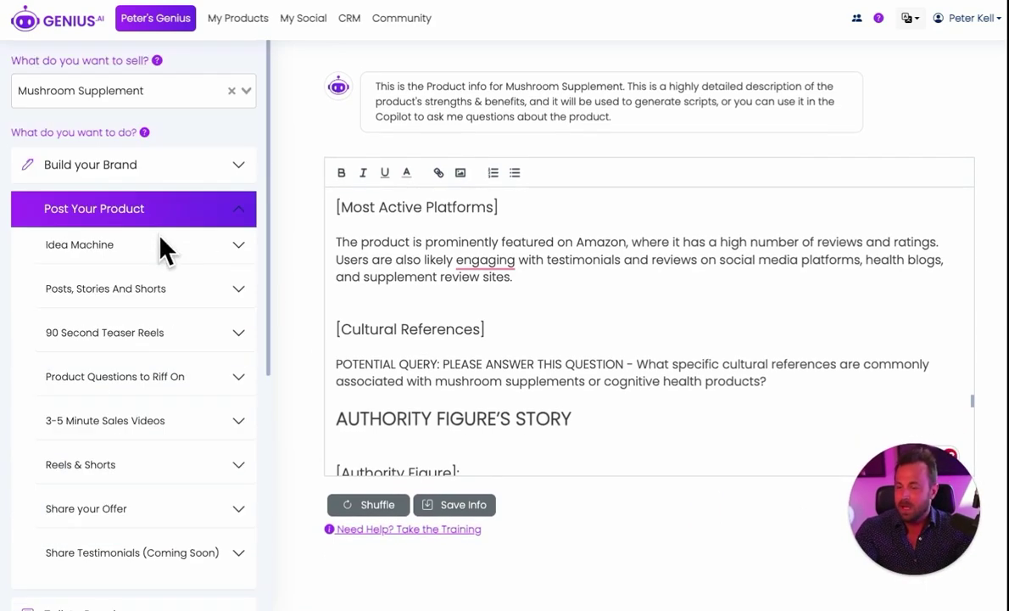
pyautogui.click(226, 208)
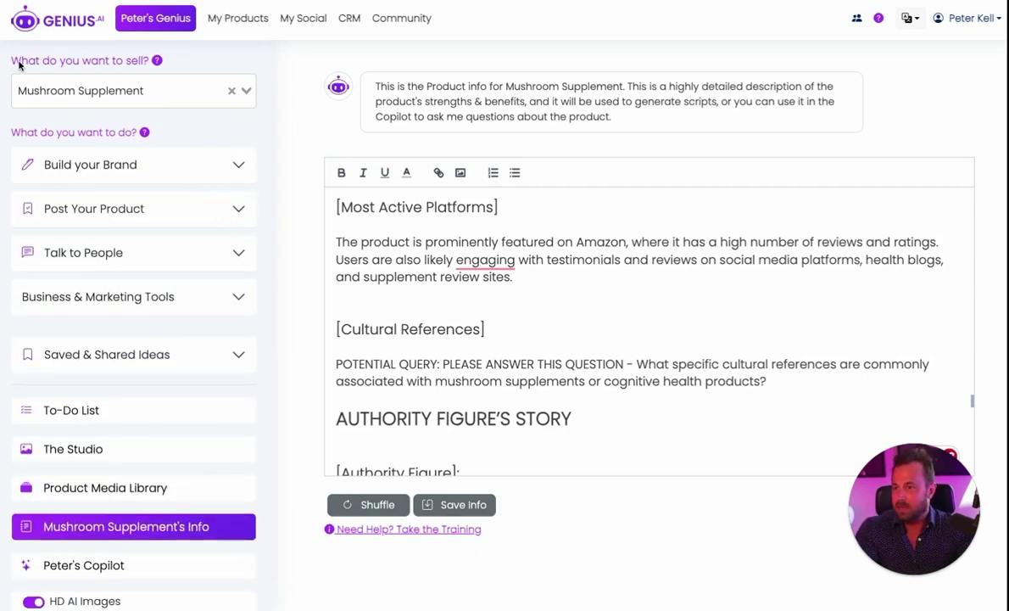
pyautogui.moveTo(12, 61); pyautogui.dragTo(168, 61)
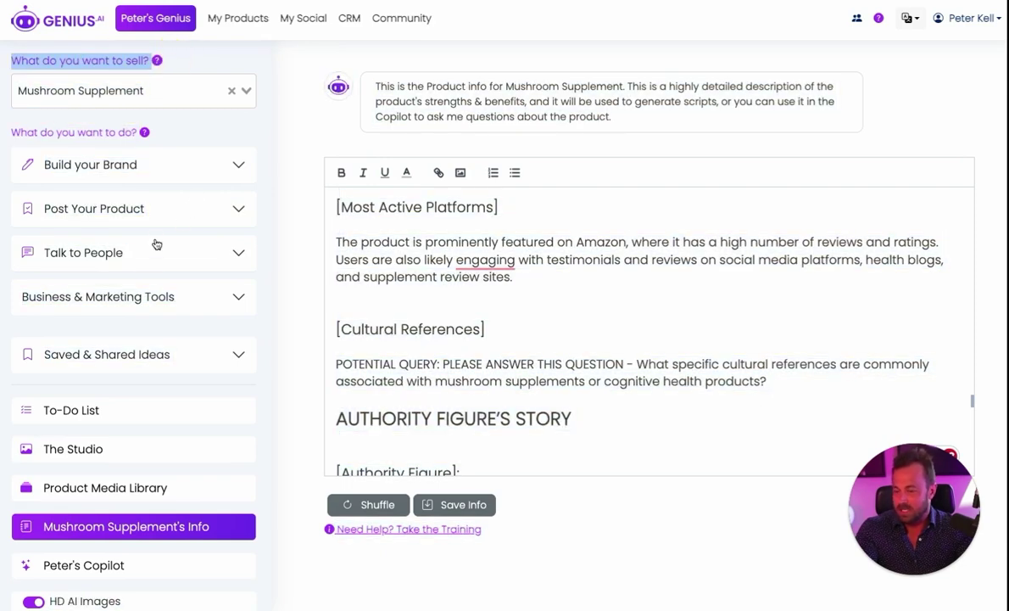
# Step: Pick Mushroom Supplement under 'What do you want to sell?' and expand Build your Brand
pyautogui.click(15, 129)
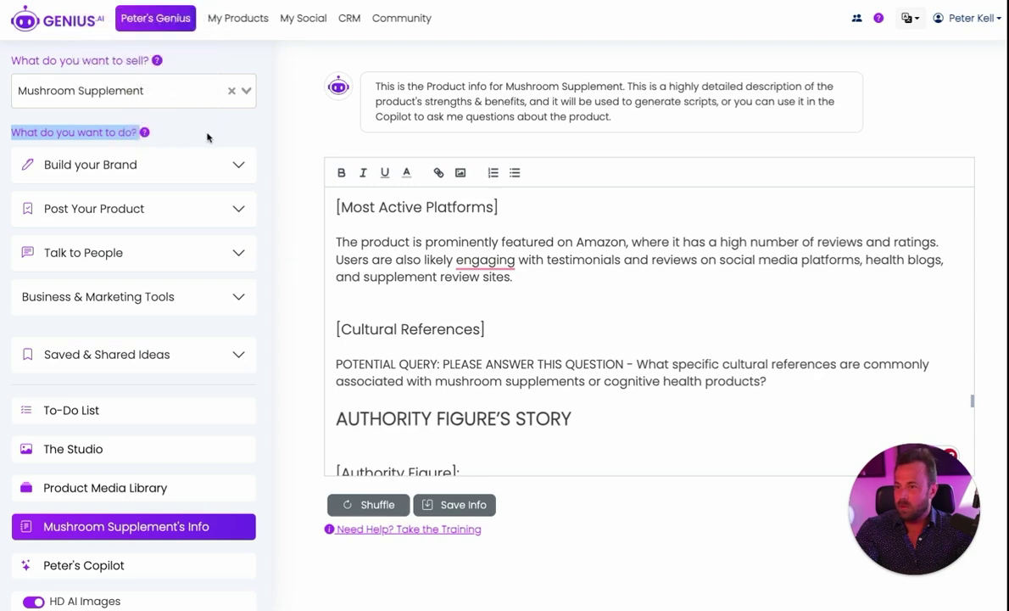
pyautogui.click(242, 91)
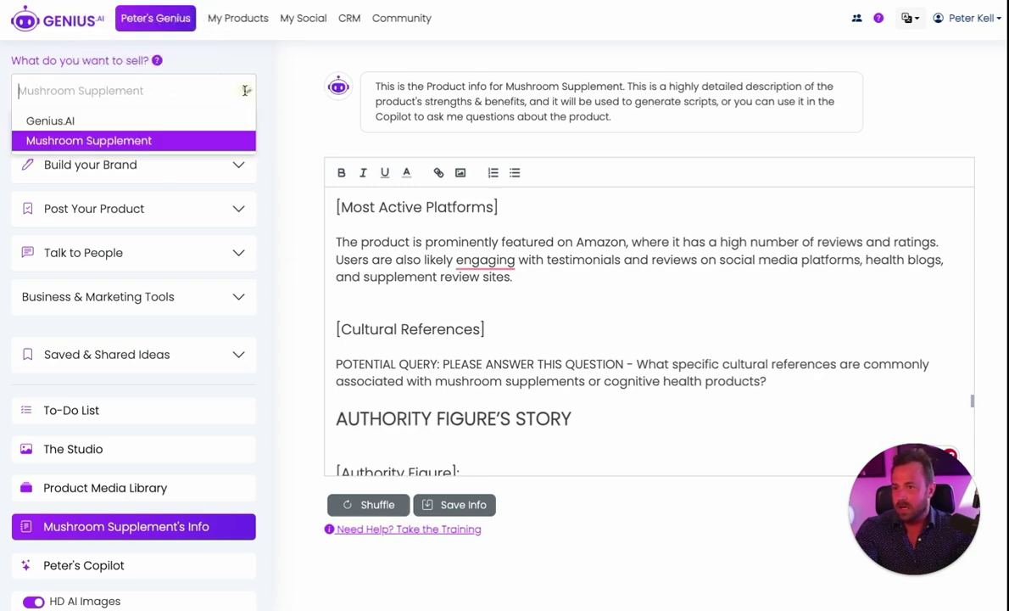
pyautogui.click(166, 143)
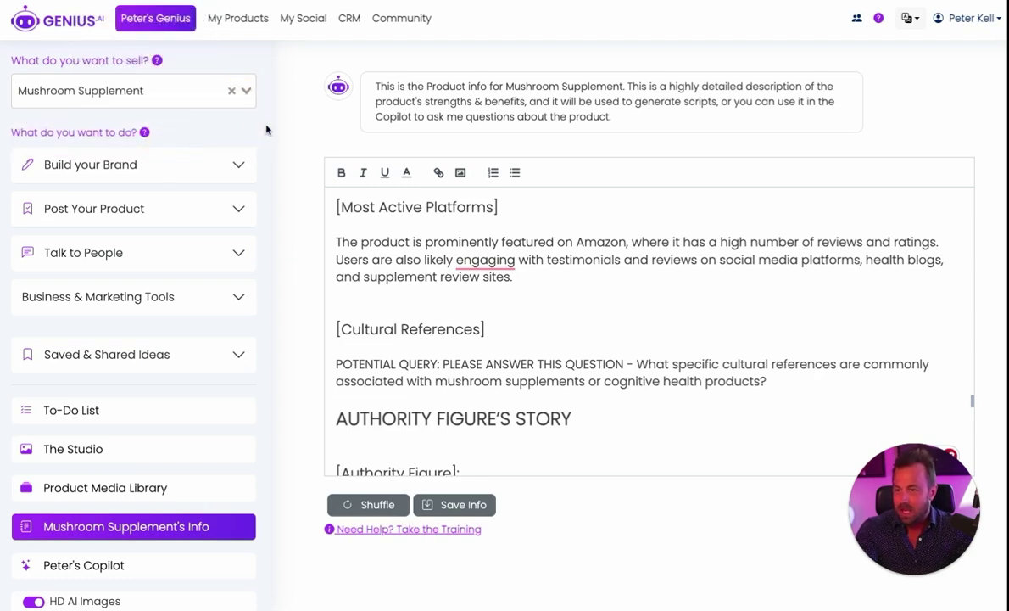
pyautogui.click(105, 168)
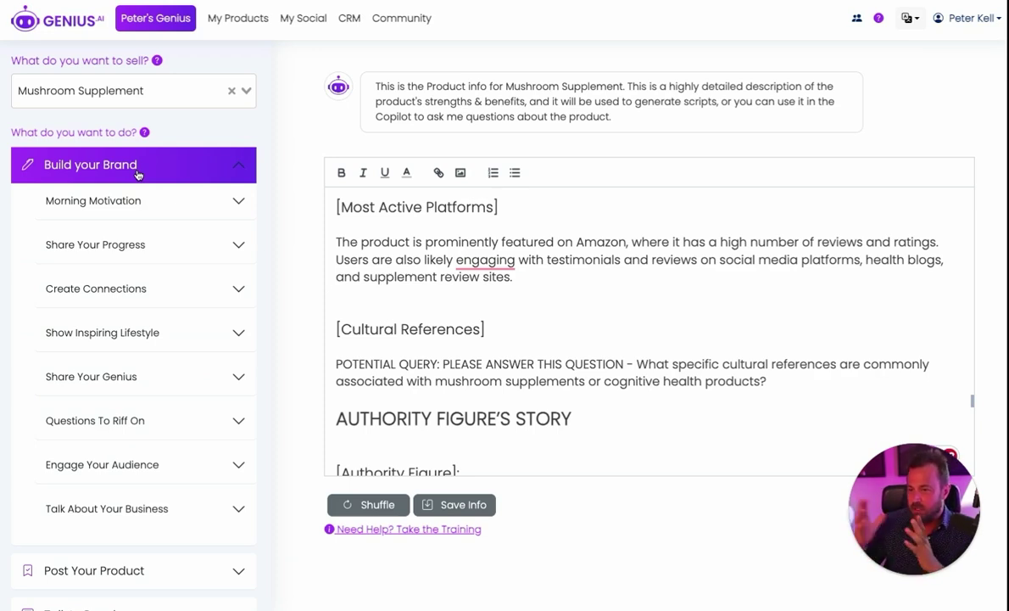
# Step: Generate Spread Positive Energy ideas under Morning Motivation
pyautogui.click(215, 201)
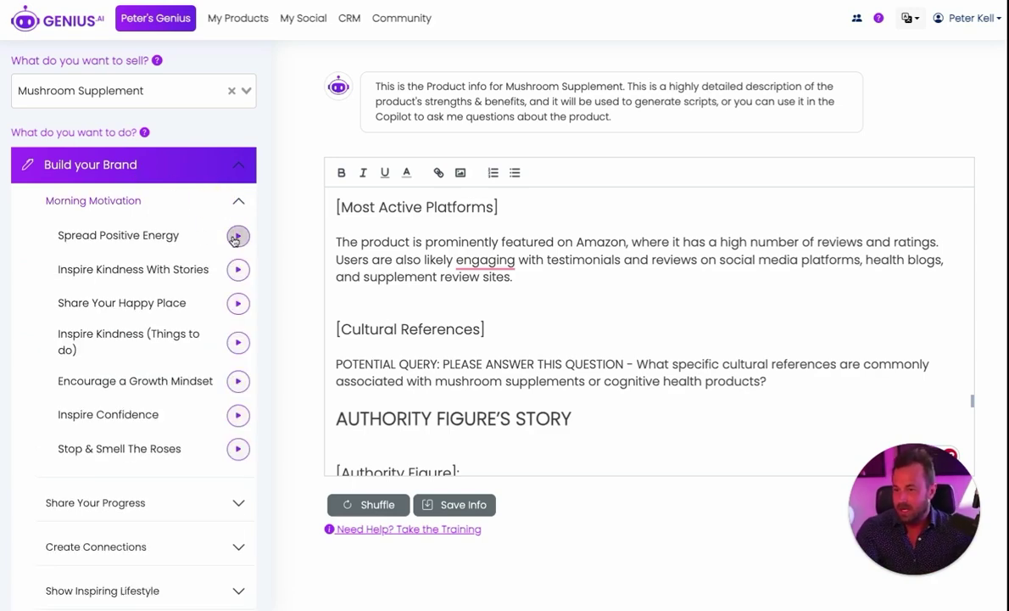
pyautogui.click(238, 236)
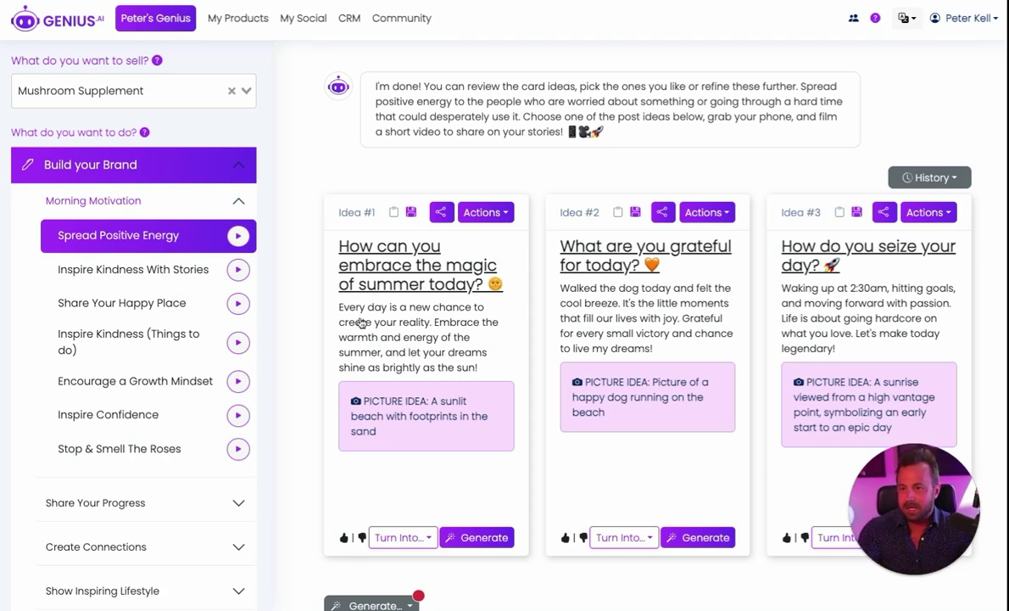
pyautogui.moveTo(339, 307)
pyautogui.mouseDown()
pyautogui.moveTo(478, 310)
pyautogui.moveTo(431, 345)
pyautogui.moveTo(474, 358)
pyautogui.mouseUp()
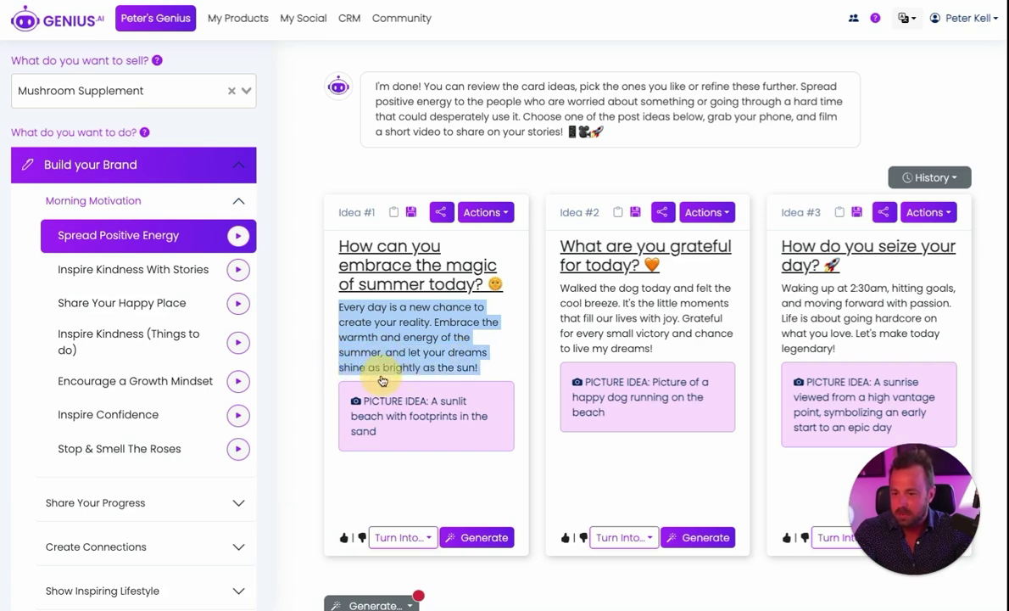
# Step: Select the summer Idea #1 and generate a picture for it
pyautogui.moveTo(382, 381); pyautogui.dragTo(466, 367)
pyautogui.click(300, 366)
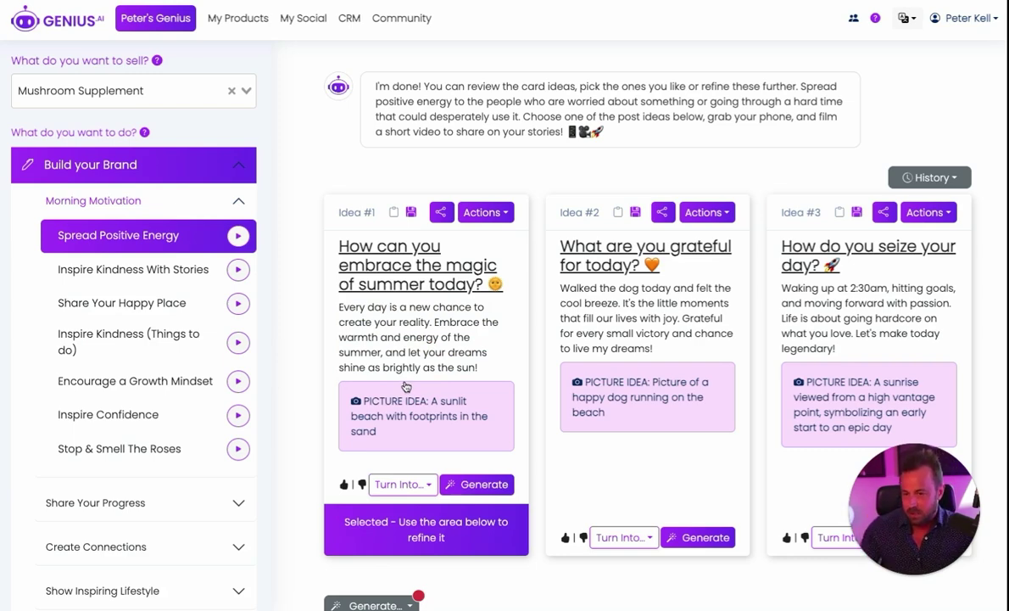
pyautogui.moveTo(393, 439); pyautogui.dragTo(346, 392)
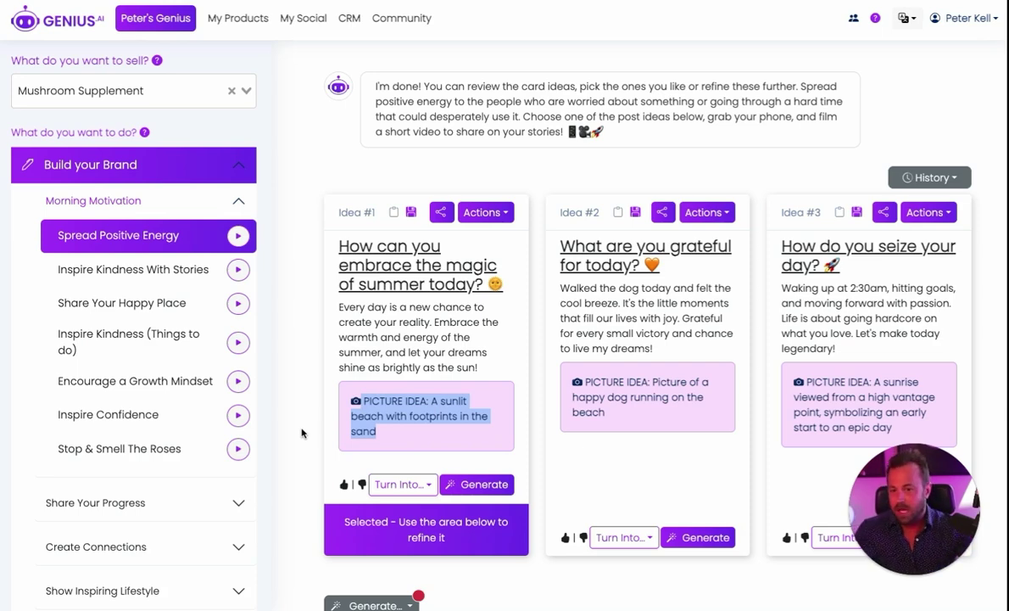
pyautogui.click(468, 482)
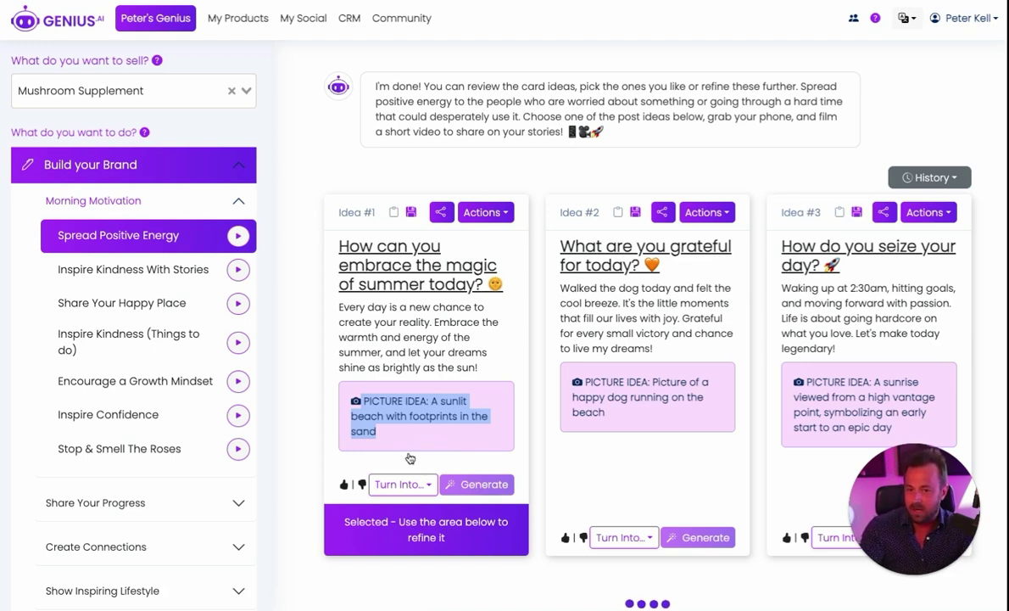
pyautogui.click(296, 409)
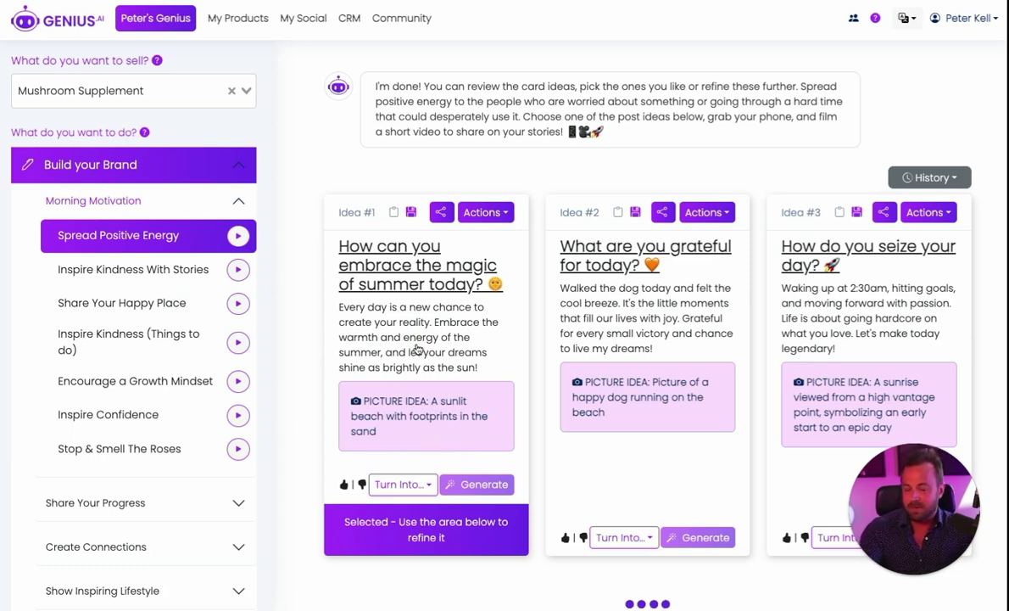
# Step: Check Idea #1's Actions and Turn Into options without applying any
pyautogui.click(485, 212)
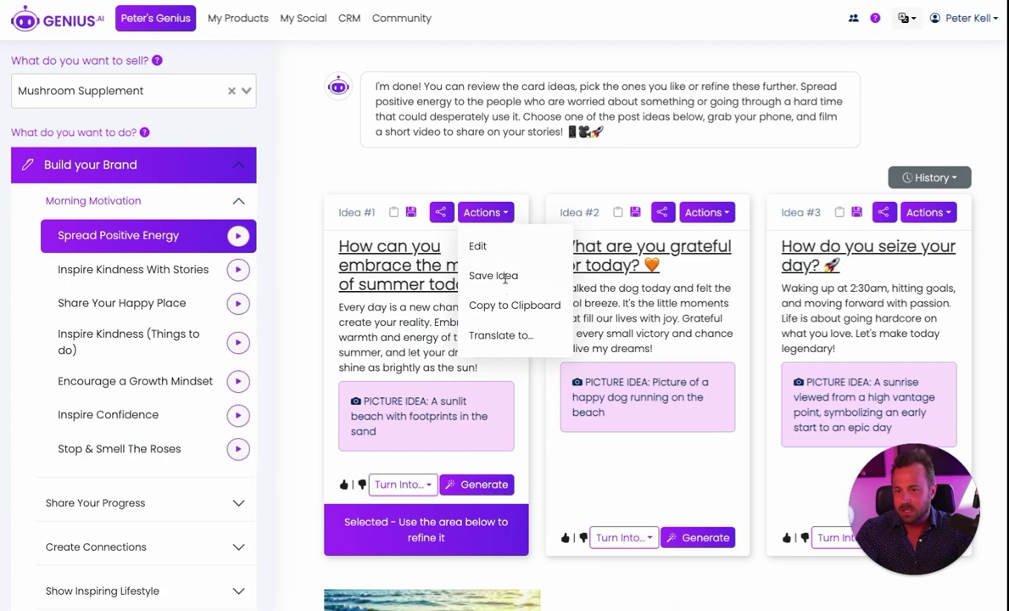
pyautogui.click(415, 327)
pyautogui.click(420, 485)
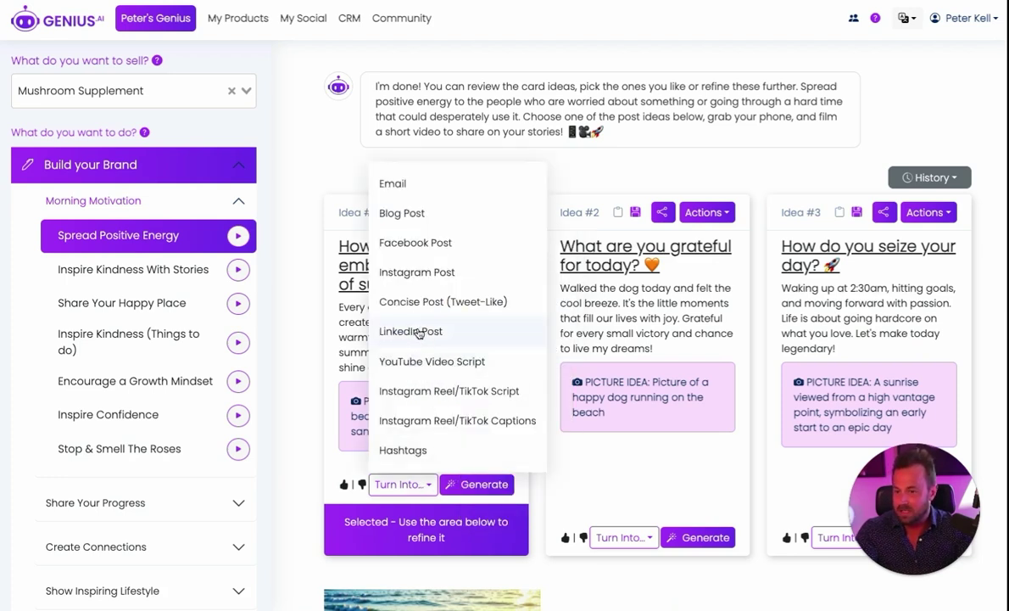
pyautogui.click(355, 369)
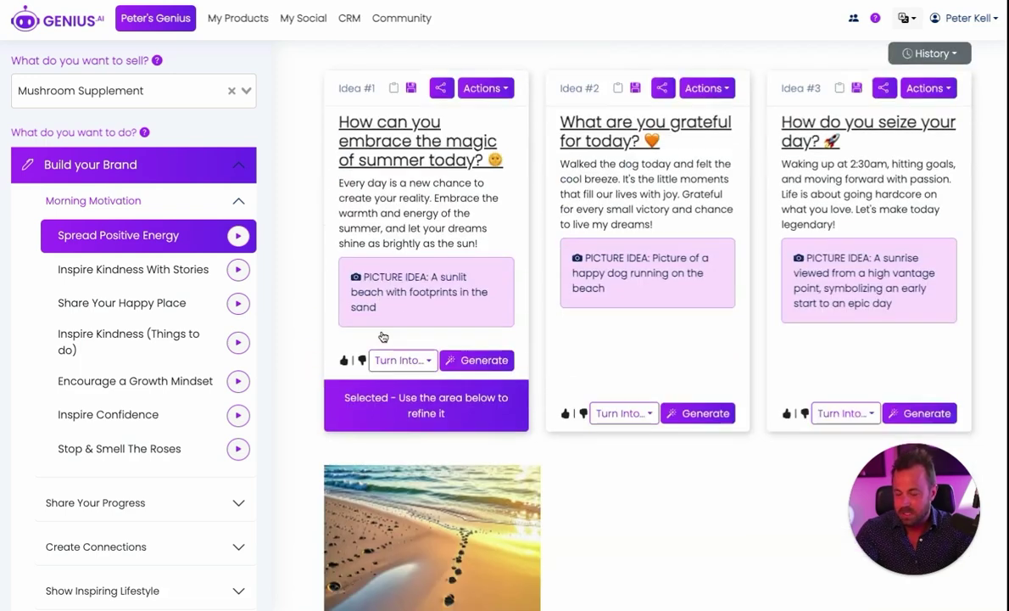
# Step: Scroll down to the beach-footprints image and focus the refine request box
pyautogui.scroll(-5, 412, 509)
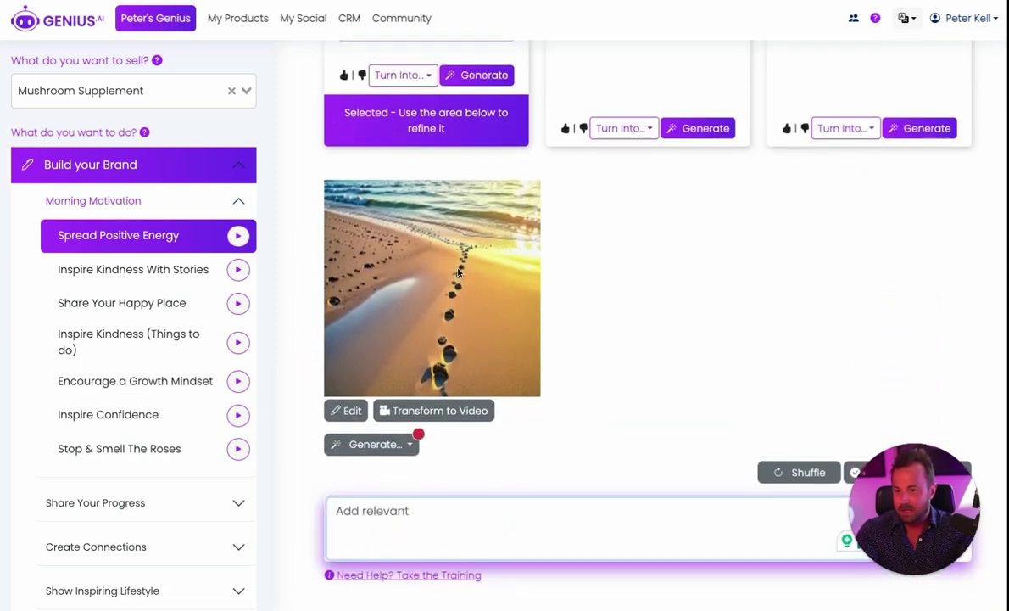
pyautogui.click(371, 529)
pyautogui.scroll(3, 446, 447)
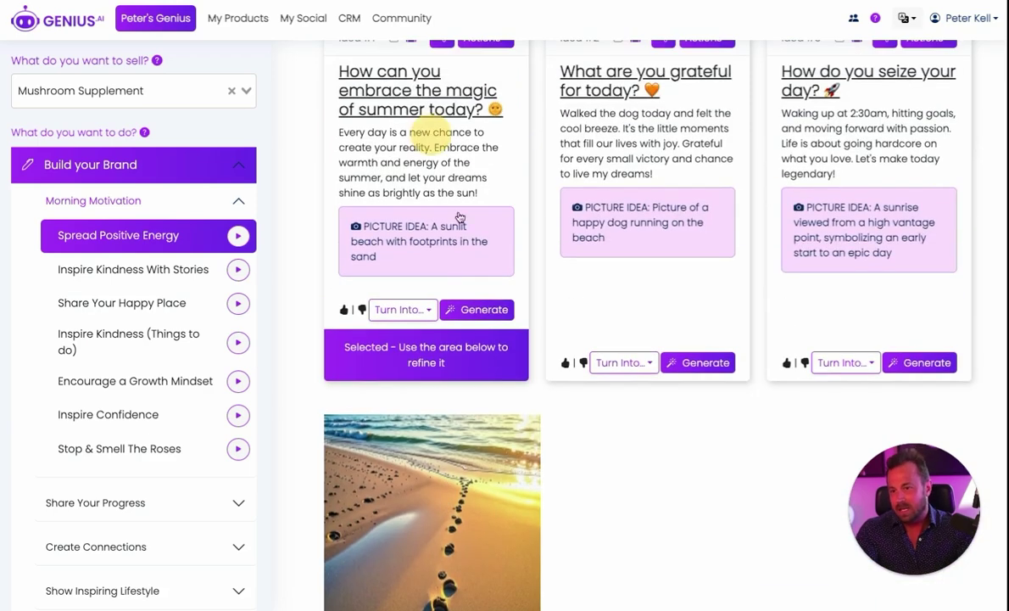
pyautogui.scroll(-3, 428, 128)
# Step: Ask the AI to turn Idea #1 into a longer LinkedIn post
pyautogui.click(379, 526)
pyautogui.write('Ple')
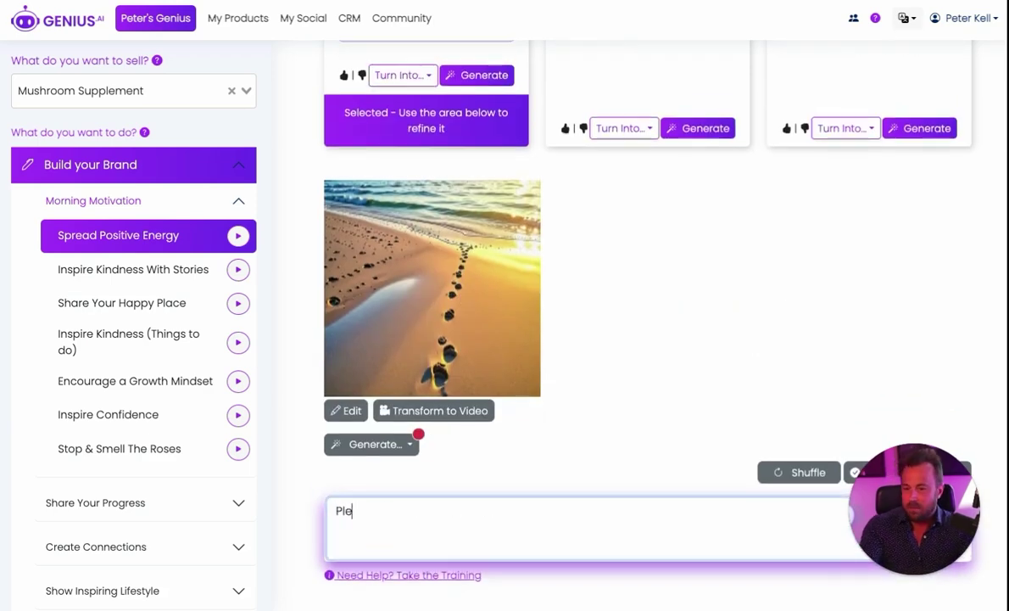
pyautogui.write(' longer post for Linkedin')
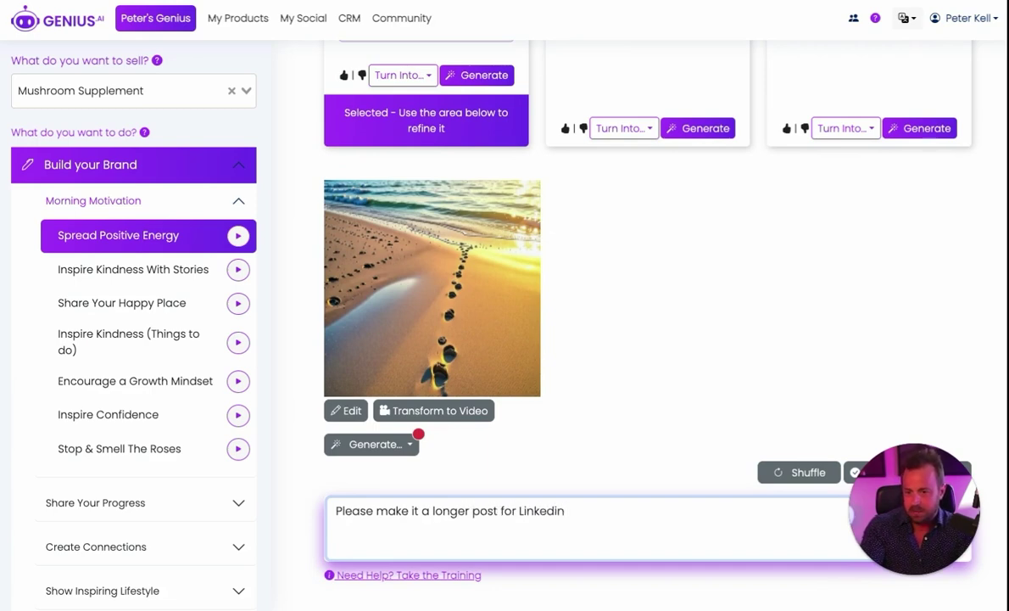
pyautogui.scroll(3, 322, 136)
pyautogui.moveTo(339, 140); pyautogui.dragTo(478, 195)
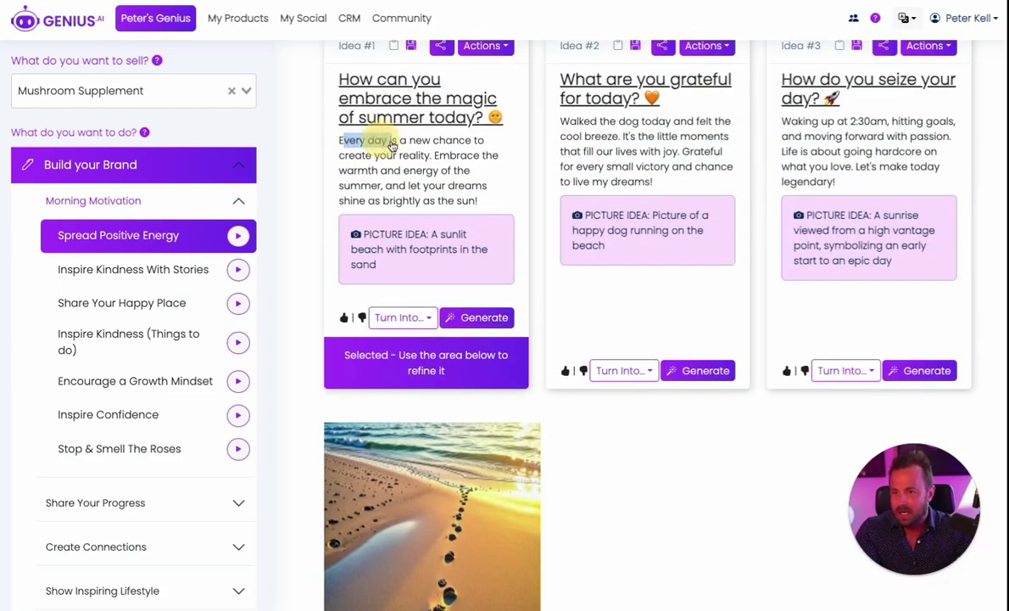
pyautogui.scroll(-3, 515, 285)
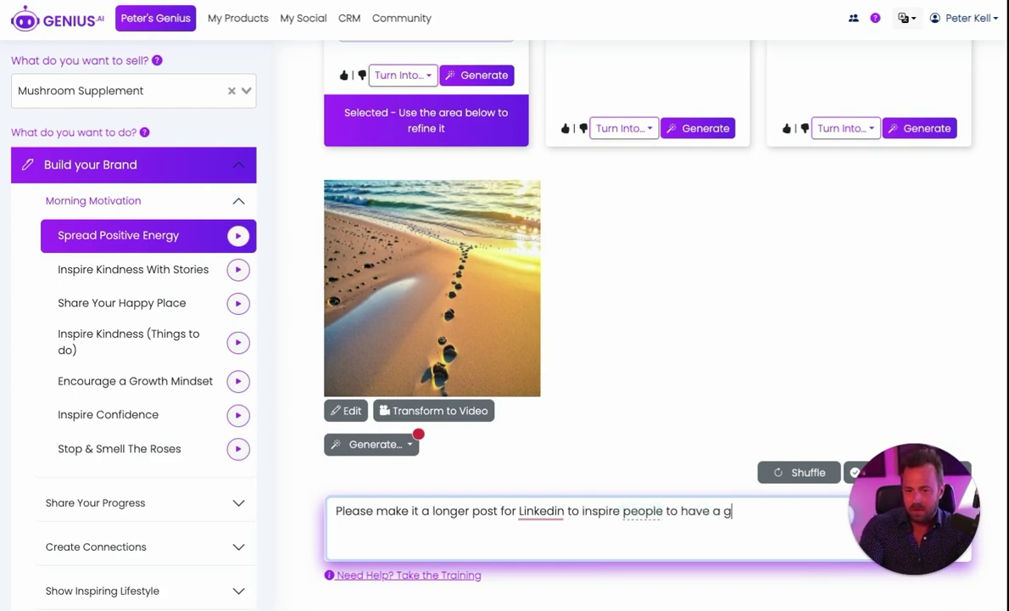
pyautogui.press('Return')
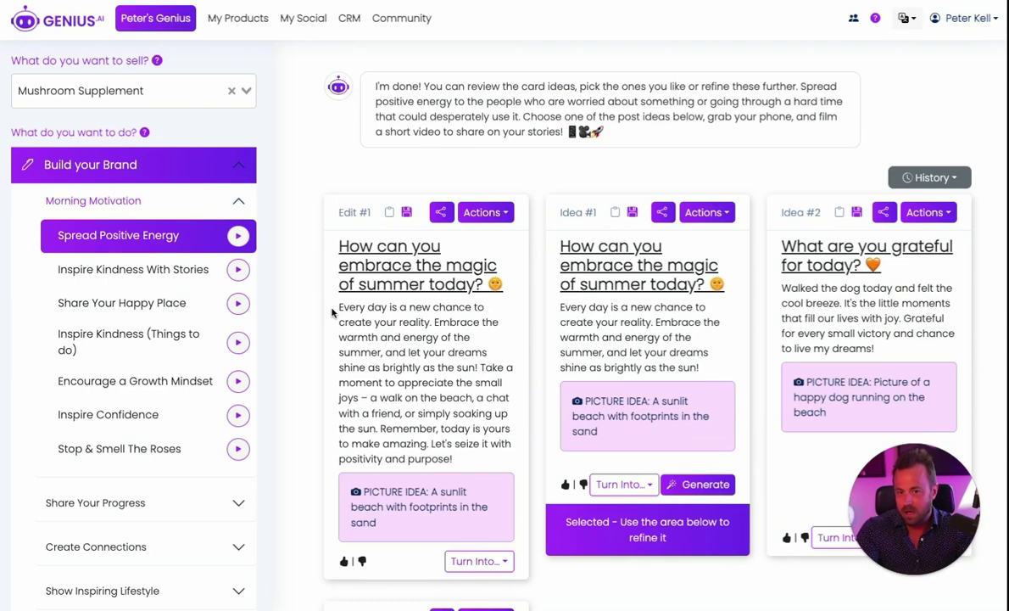
# Step: Review the Edit #1 post and collapse the Build your Brand category
pyautogui.moveTo(331, 312); pyautogui.dragTo(491, 446)
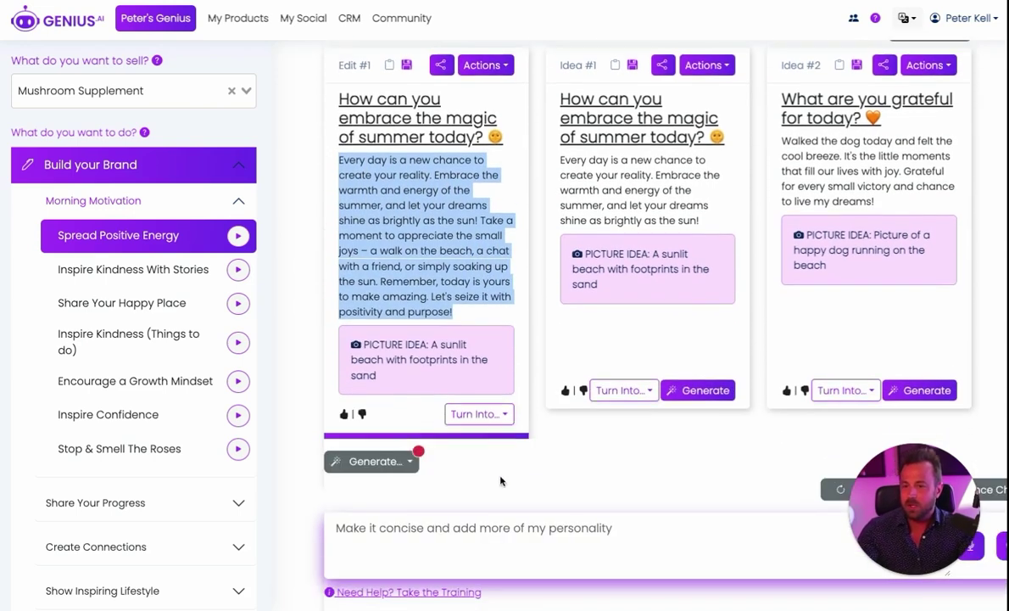
pyautogui.click(463, 543)
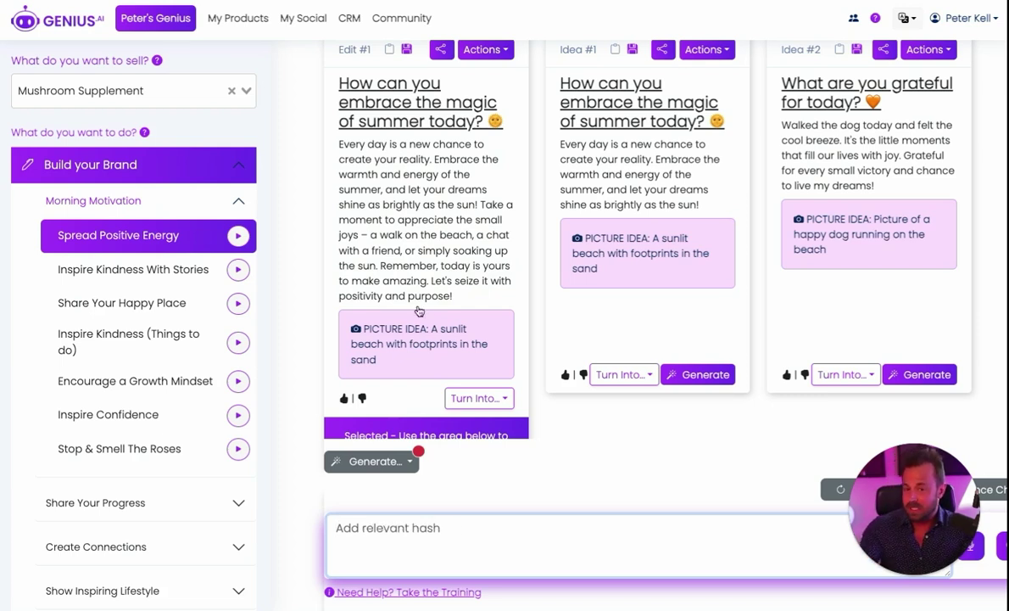
pyautogui.click(244, 165)
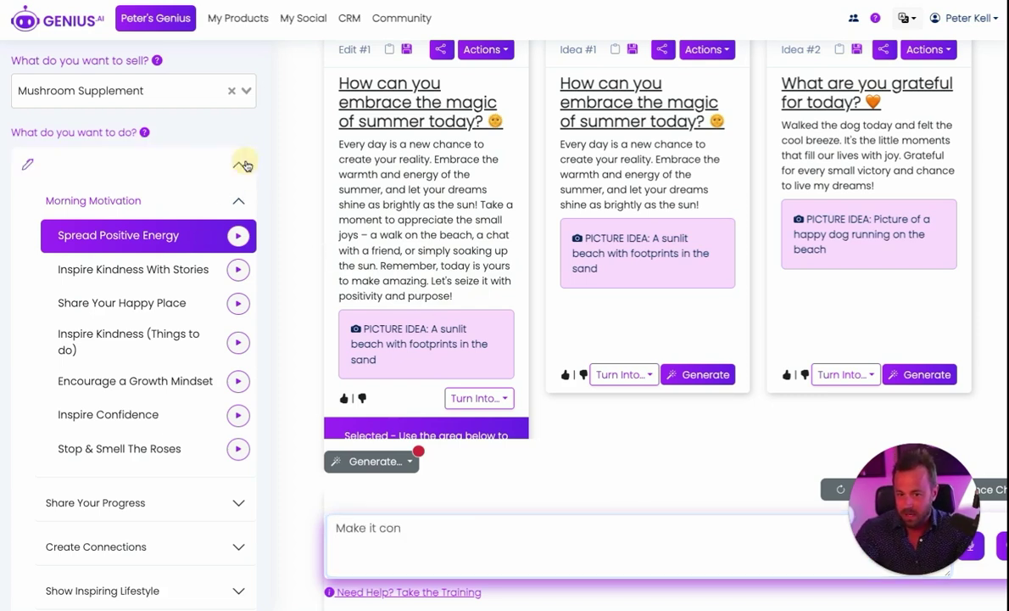
# Step: Generate The Problem ideas from the Idea Machine under Post Your Product
pyautogui.click(238, 214)
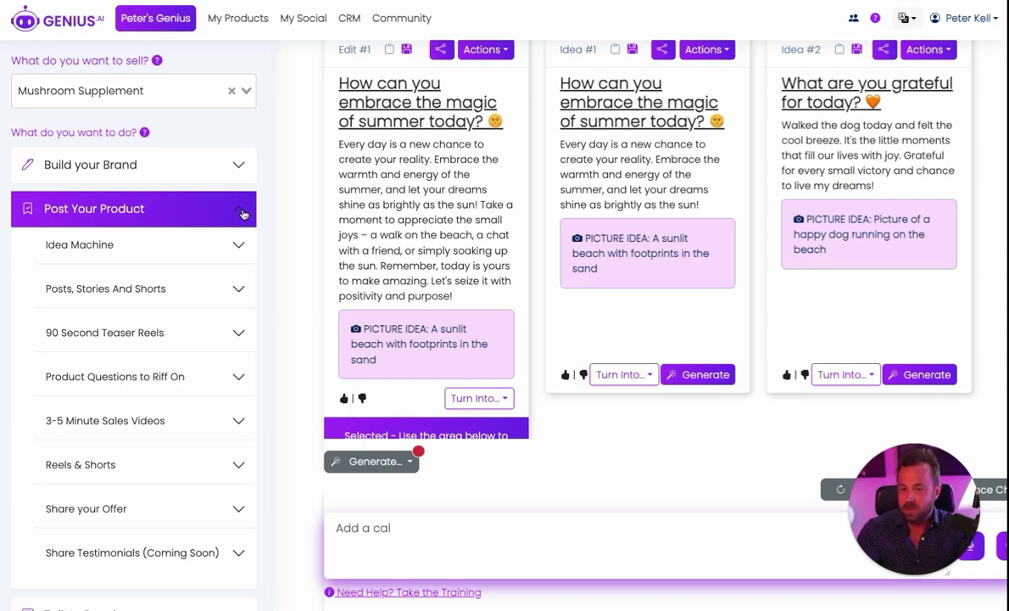
pyautogui.click(238, 247)
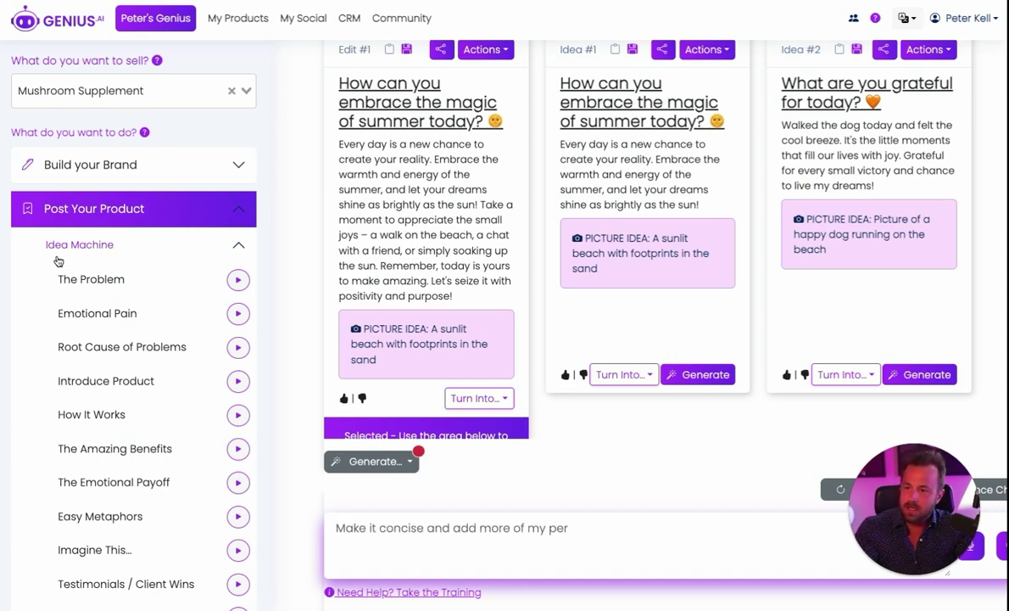
pyautogui.moveTo(57, 278); pyautogui.dragTo(159, 270)
pyautogui.click(233, 279)
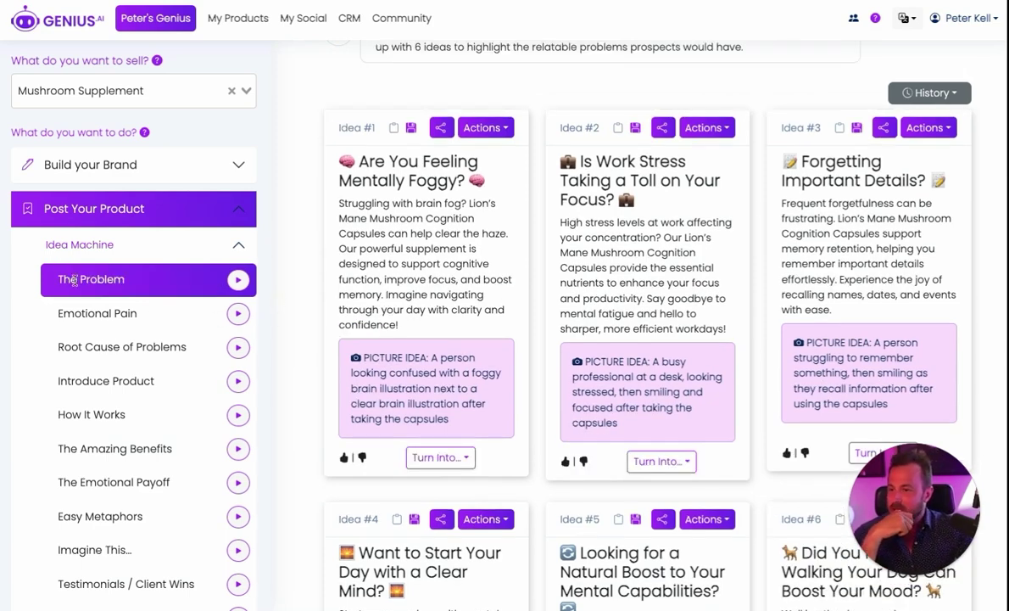
pyautogui.scroll(-2, 34, 381)
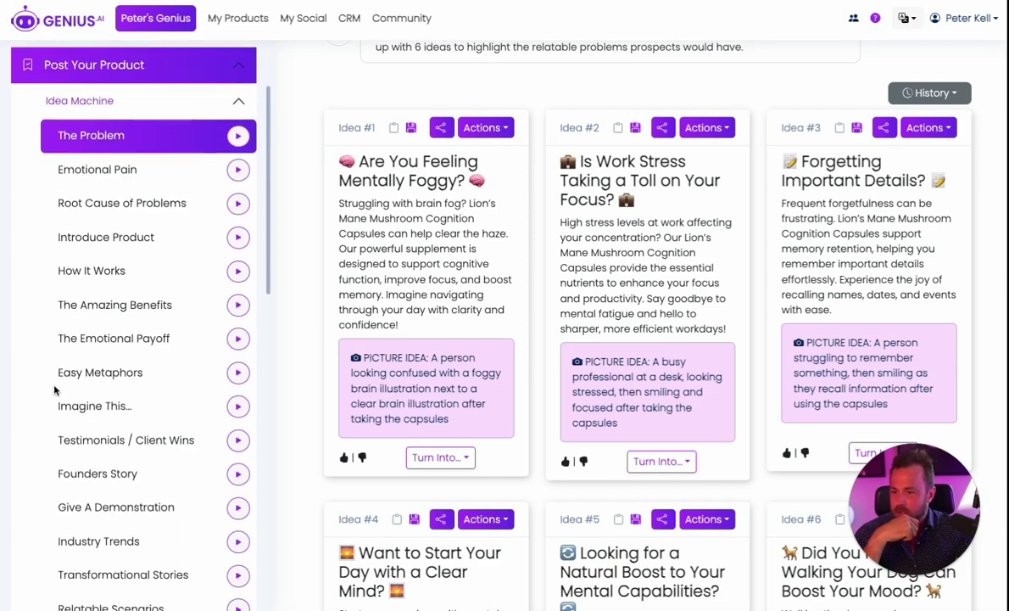
pyautogui.scroll(-1, 113, 537)
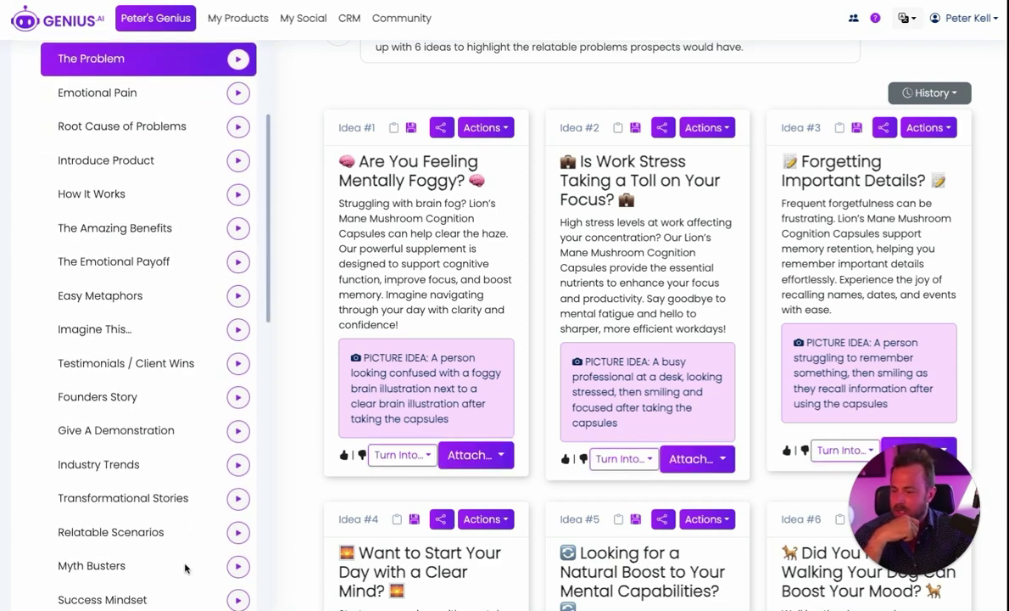
pyautogui.scroll(-1, 170, 552)
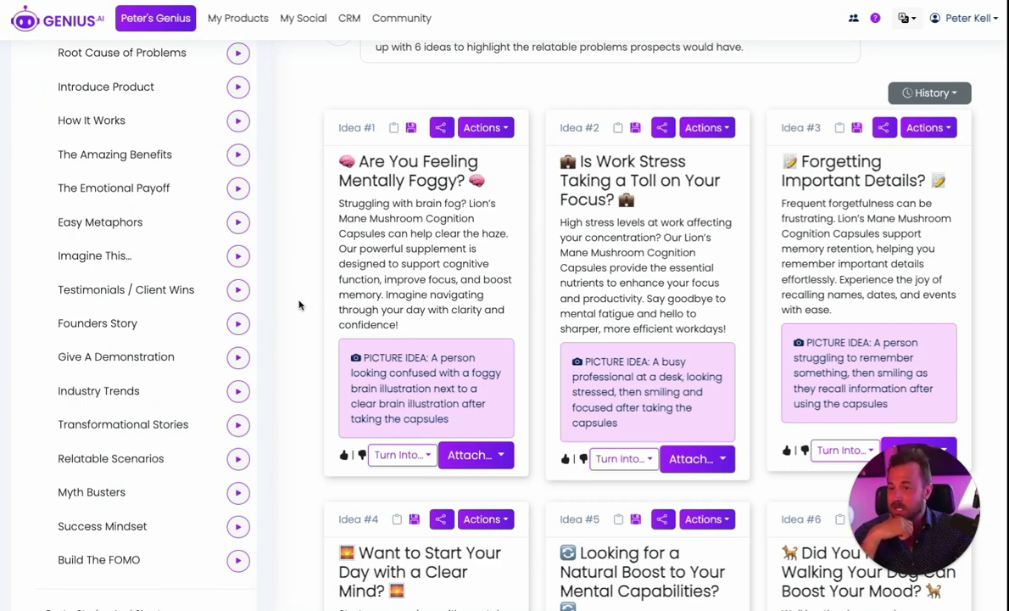
pyautogui.scroll(-1, 296, 312)
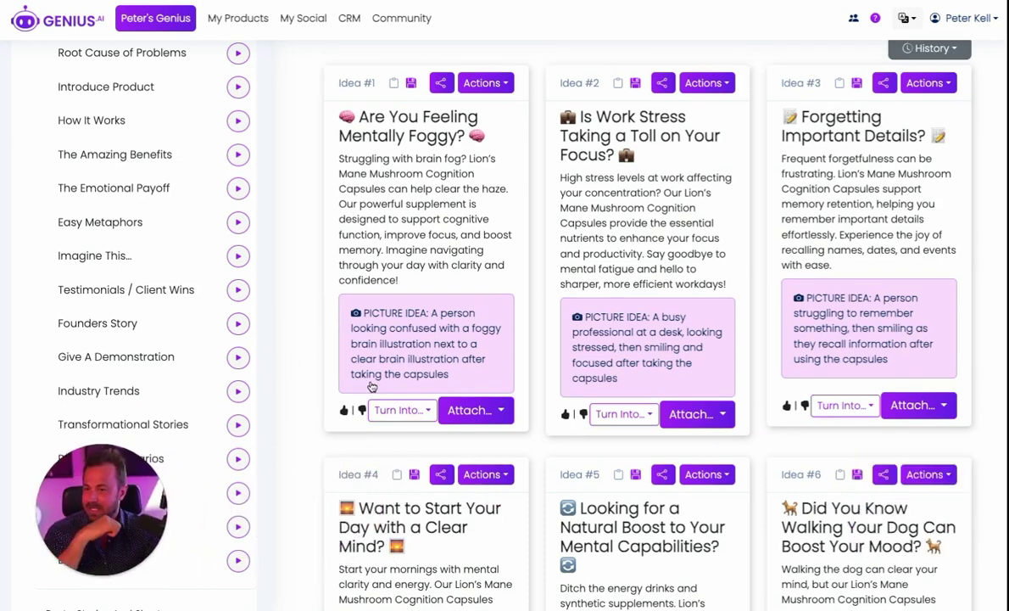
pyautogui.doubleClick(371, 161)
pyautogui.moveTo(377, 161)
pyautogui.mouseDown()
pyautogui.moveTo(389, 194)
pyautogui.moveTo(418, 215)
pyautogui.mouseUp()
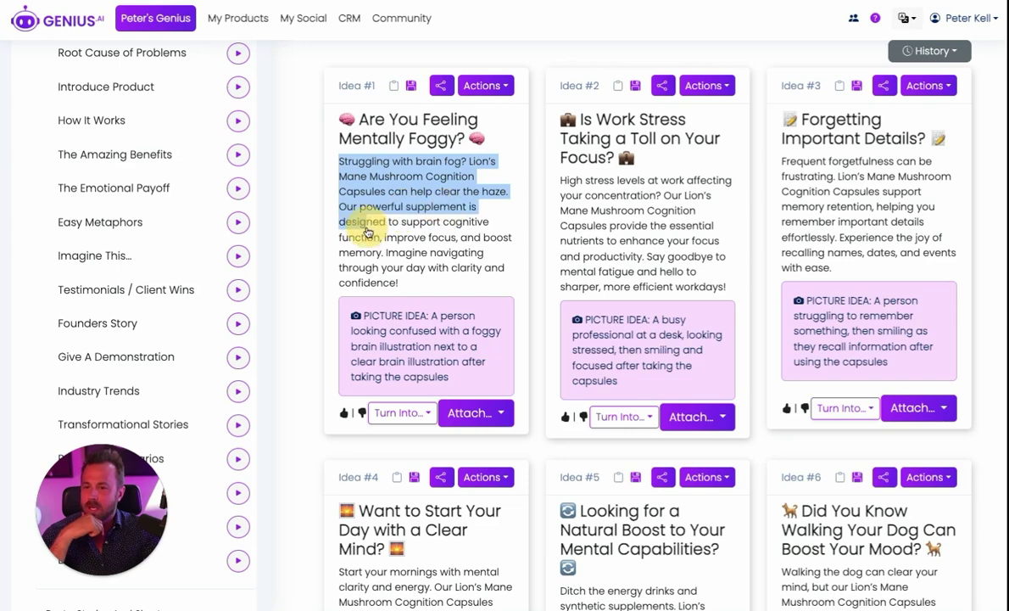
pyautogui.moveTo(419, 216)
pyautogui.mouseDown()
pyautogui.moveTo(406, 245)
pyautogui.moveTo(444, 234)
pyautogui.mouseUp()
pyautogui.write('Make it concise and add more of my pe')
pyautogui.click(365, 167)
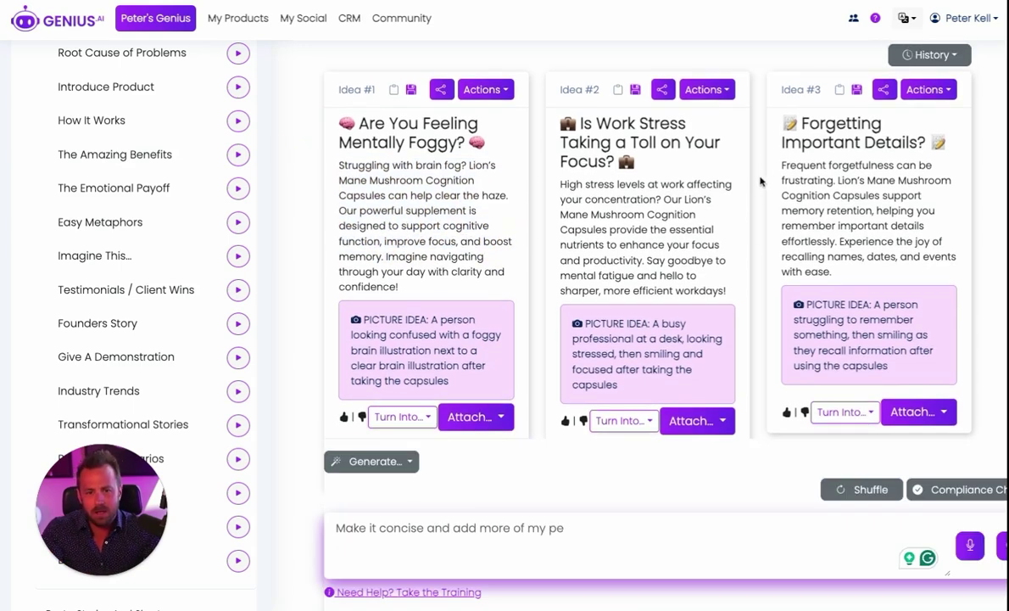
pyautogui.moveTo(781, 164); pyautogui.dragTo(848, 179)
pyautogui.scroll(3, 228, 230)
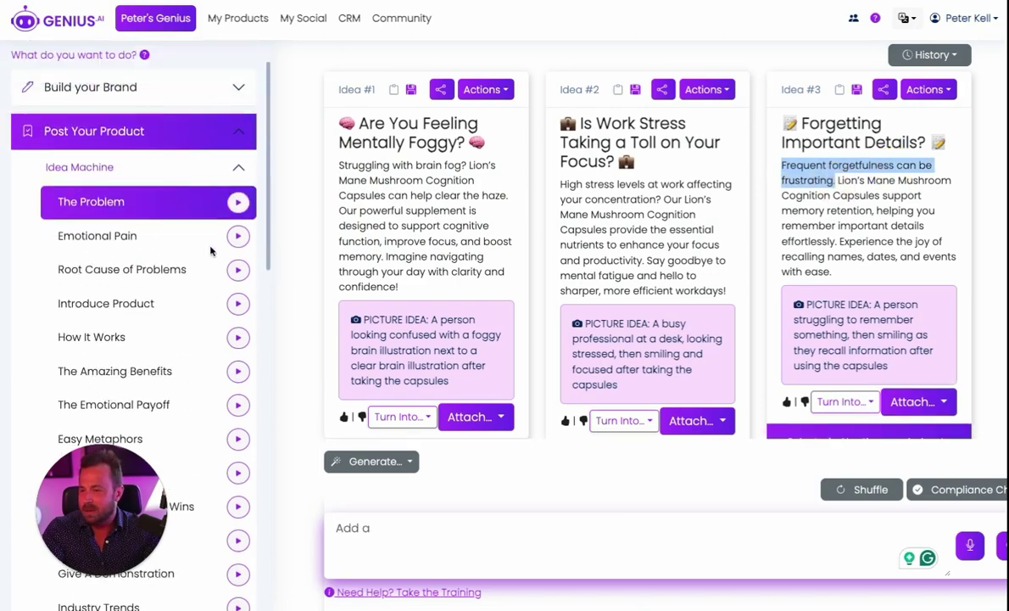
pyautogui.scroll(-3, 761, 229)
pyautogui.scroll(-1, 760, 229)
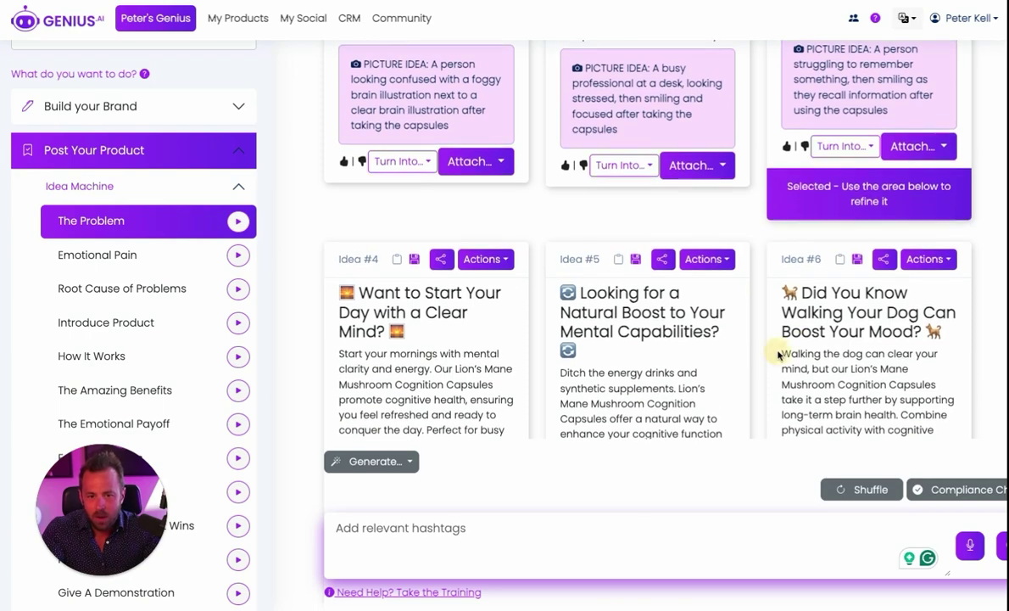
pyautogui.moveTo(778, 355)
pyautogui.mouseDown()
pyautogui.moveTo(855, 356)
pyautogui.moveTo(834, 360)
pyautogui.moveTo(820, 379)
pyautogui.moveTo(856, 401)
pyautogui.moveTo(845, 408)
pyautogui.moveTo(897, 424)
pyautogui.mouseUp()
pyautogui.scroll(-3, 897, 398)
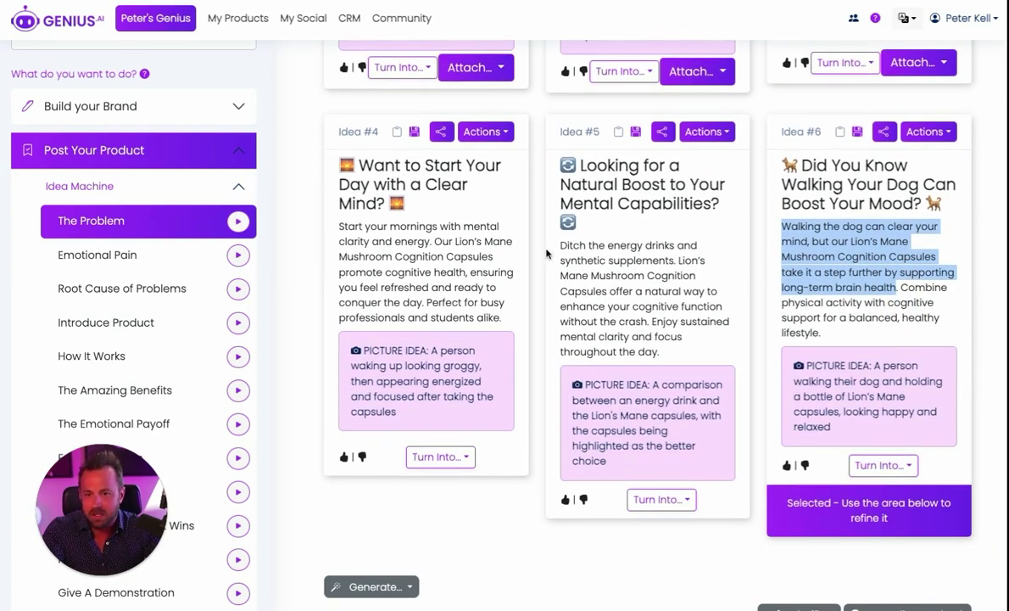
pyautogui.moveTo(560, 243); pyautogui.dragTo(676, 261)
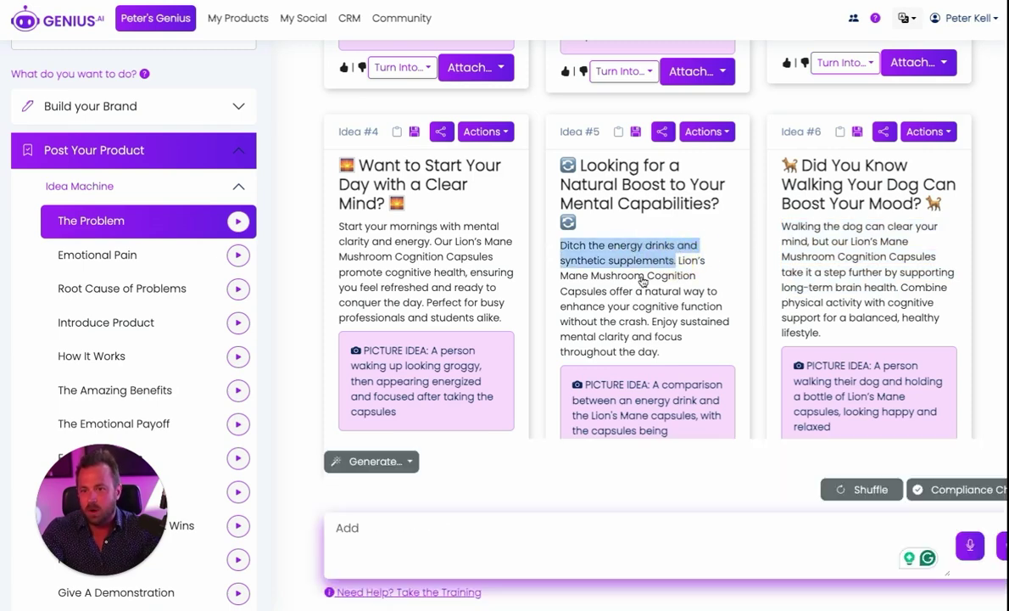
pyautogui.click(673, 236)
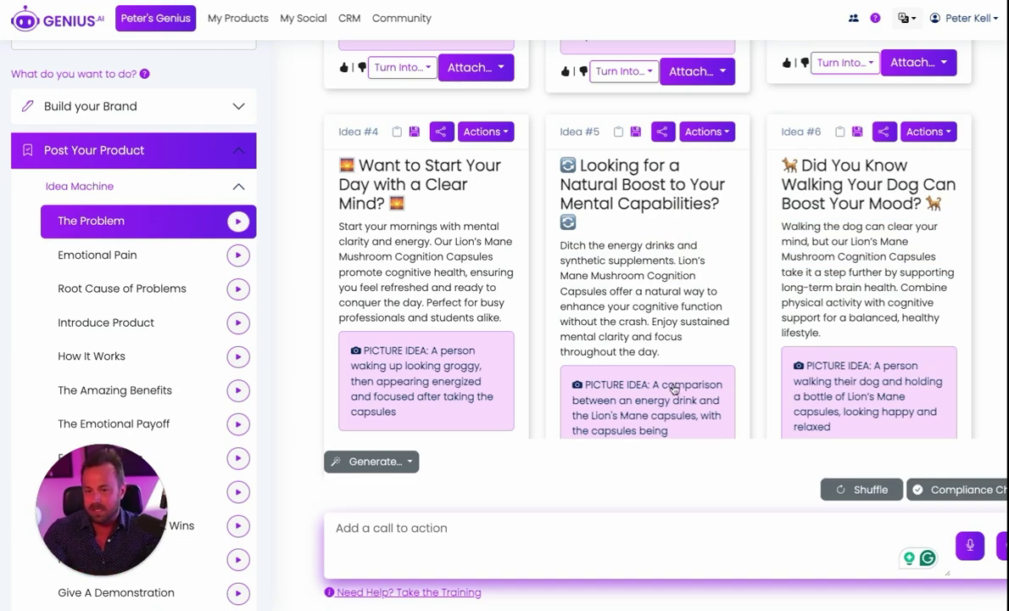
pyautogui.moveTo(666, 356); pyautogui.dragTo(539, 169)
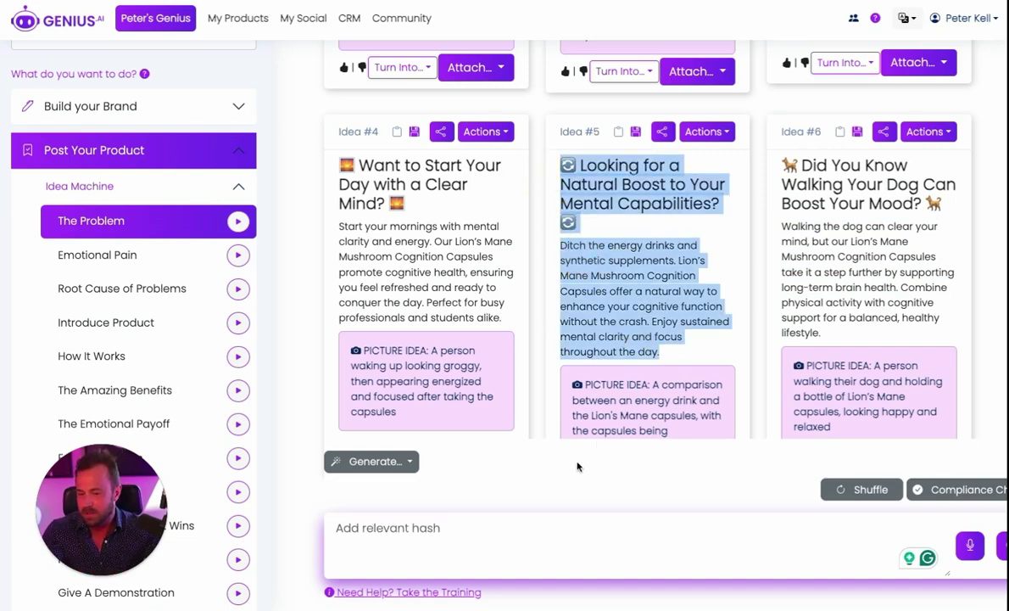
# Step: Select energy-drink Idea #5 and request a 3-minute, scene-by-scene YouTube script
pyautogui.click(468, 526)
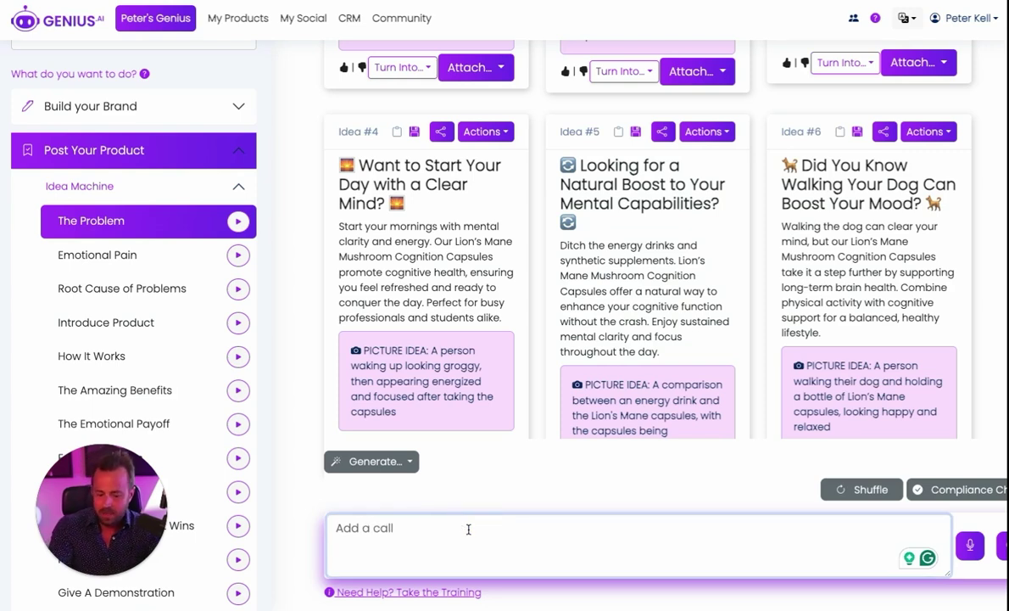
pyautogui.write('Hey I want to make a youtube video script on this post.')
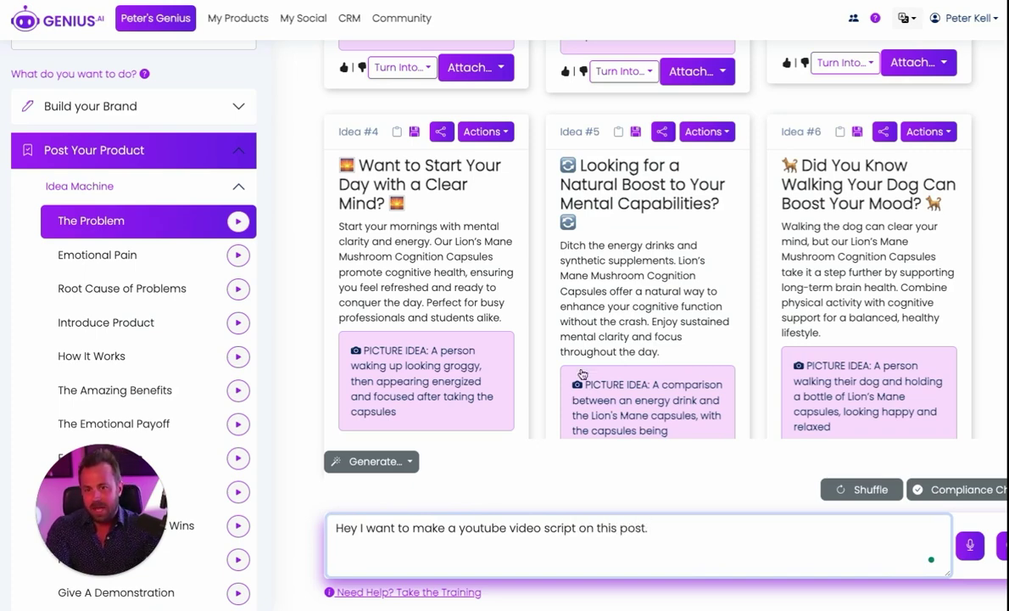
pyautogui.scroll(-3, 582, 373)
pyautogui.click(605, 411)
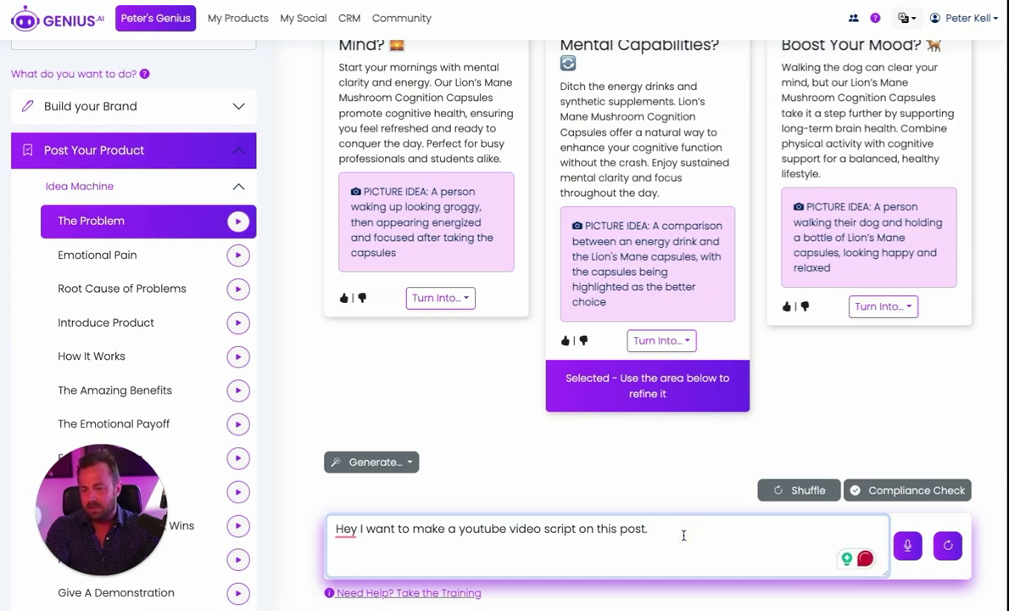
pyautogui.write(' Pl')
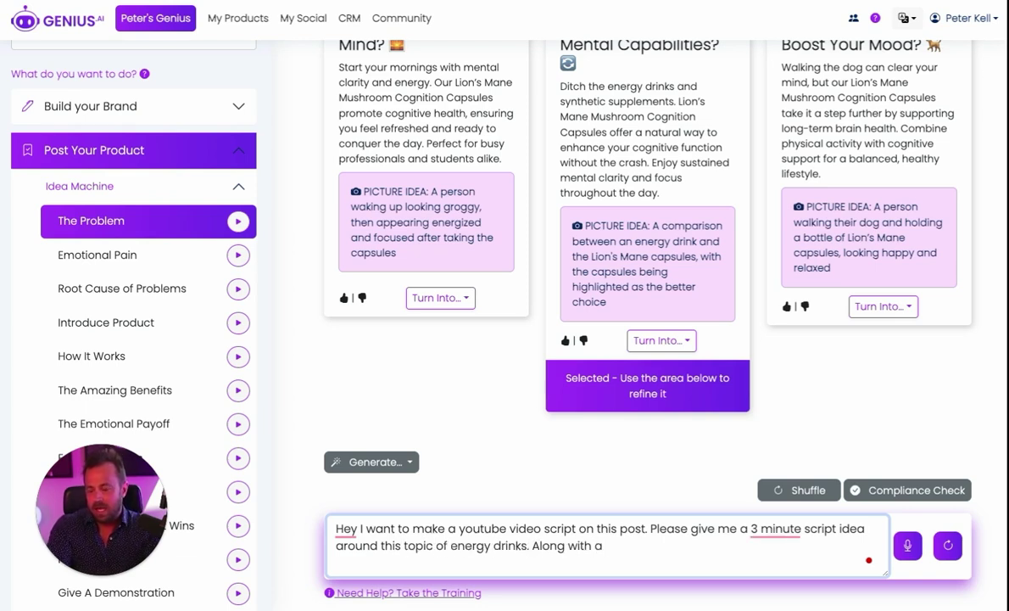
pyautogui.write('scene by scene breakdown for what I can film')
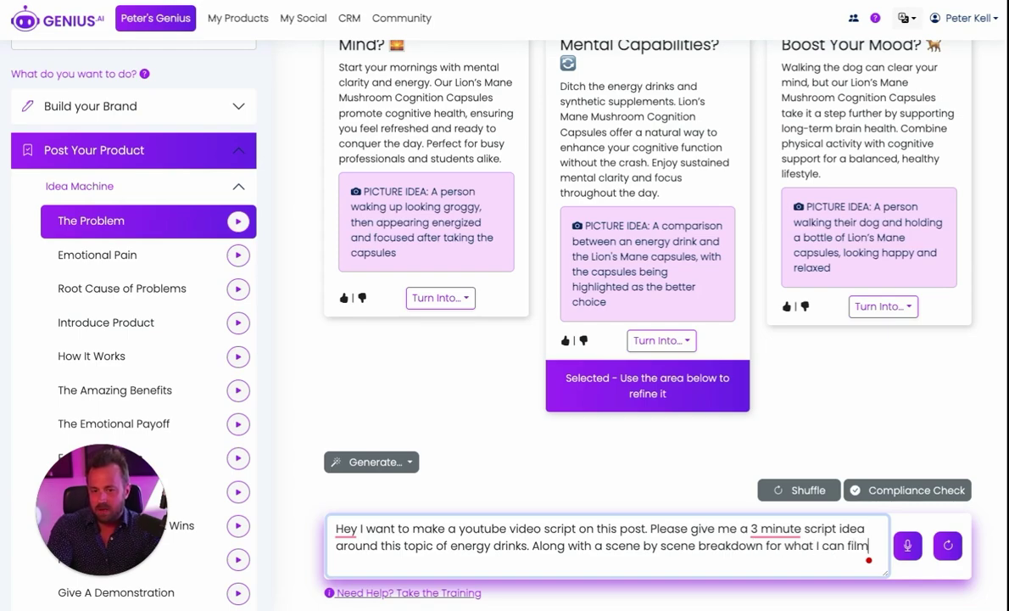
pyautogui.press('Return')
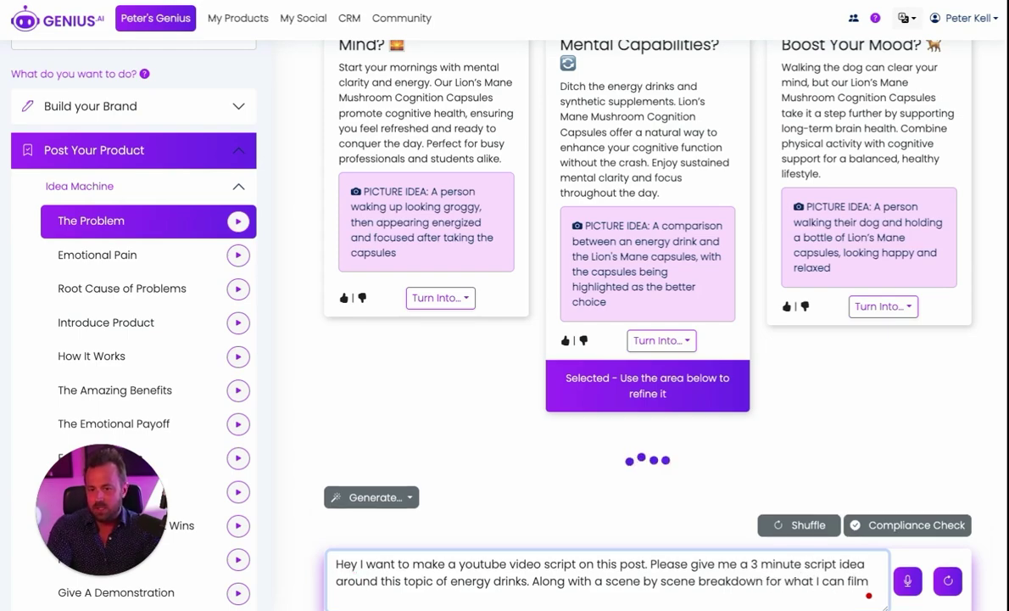
# Step: Read through Edit #1's energy-drinks-to-Lion's-Mane YouTube script scene by scene
pyautogui.scroll(2, 641, 459)
pyautogui.scroll(3, 641, 459)
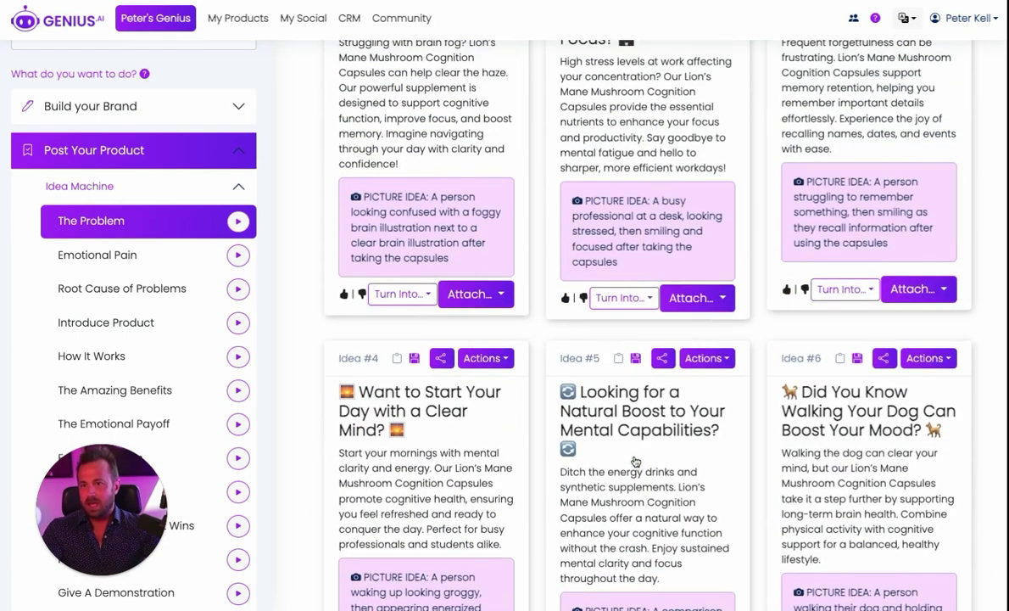
pyautogui.scroll(3, 636, 454)
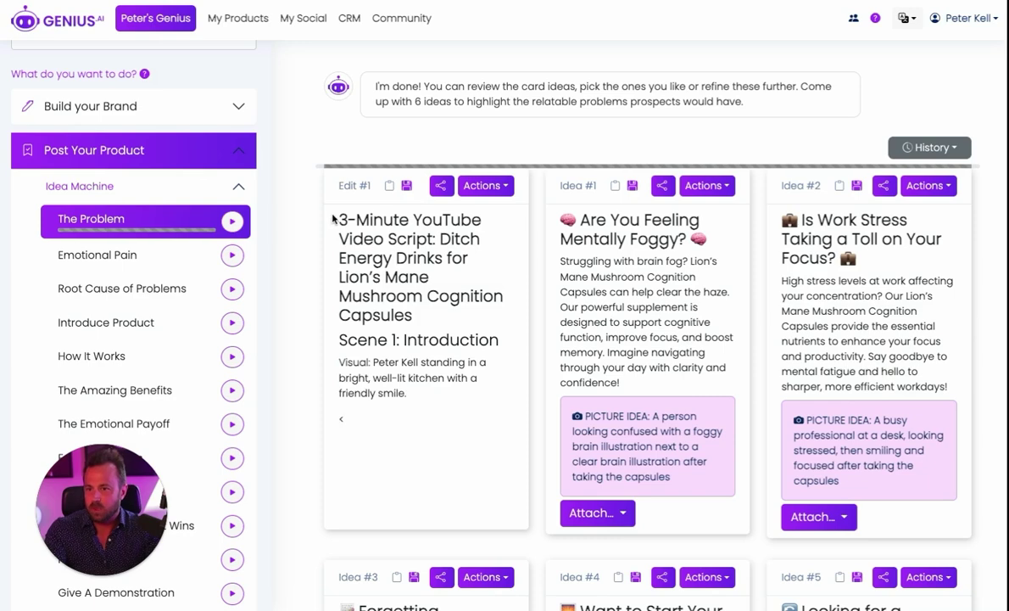
pyautogui.moveTo(332, 219)
pyautogui.mouseDown()
pyautogui.moveTo(335, 363)
pyautogui.moveTo(407, 392)
pyautogui.mouseUp()
pyautogui.click(441, 416)
pyautogui.scroll(-2, 424, 407)
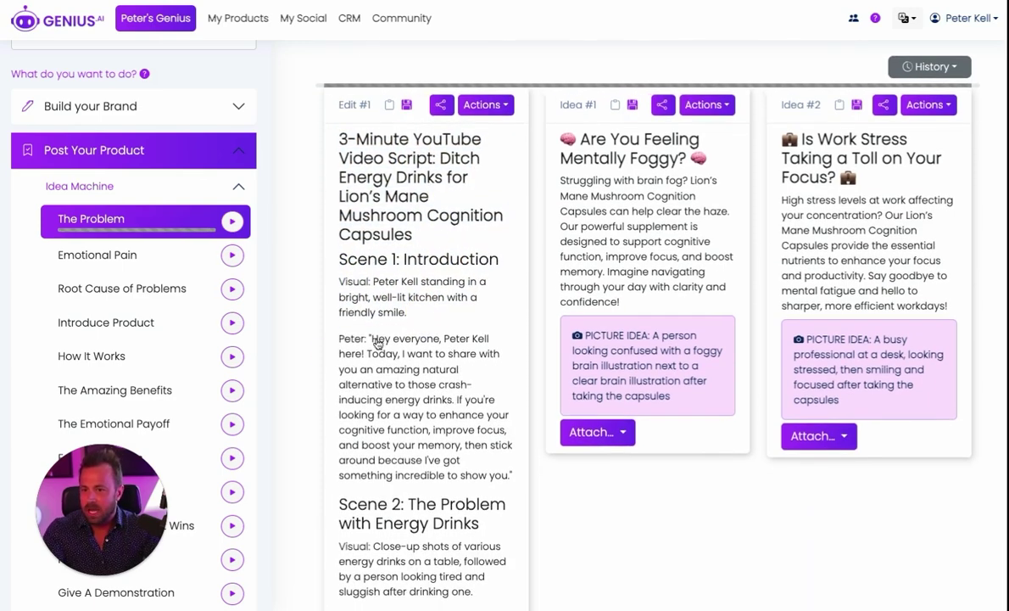
pyautogui.moveTo(366, 342)
pyautogui.mouseDown()
pyautogui.moveTo(502, 461)
pyautogui.moveTo(462, 409)
pyautogui.mouseUp()
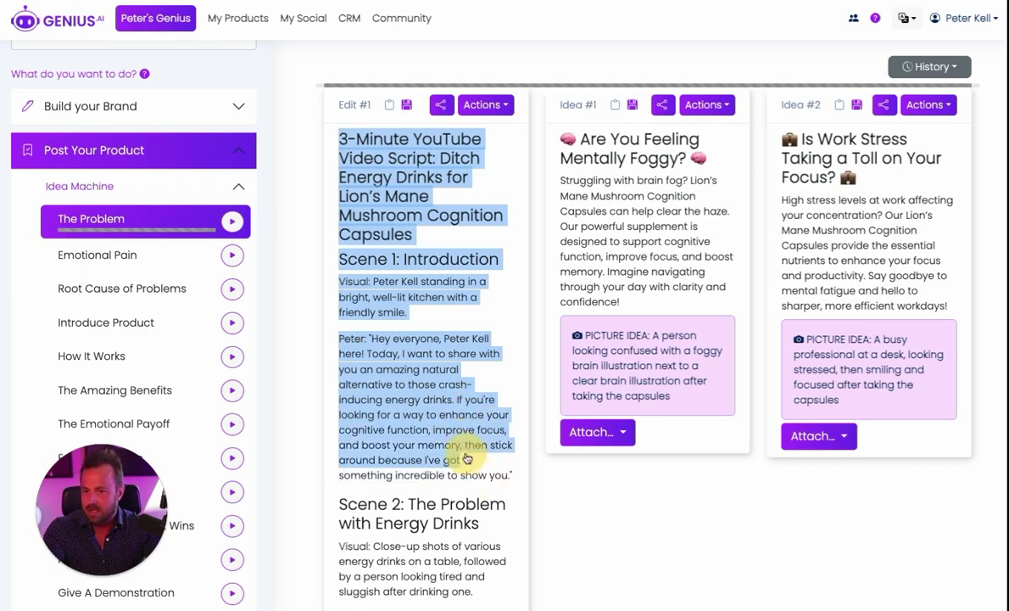
pyautogui.moveTo(462, 409); pyautogui.dragTo(514, 469)
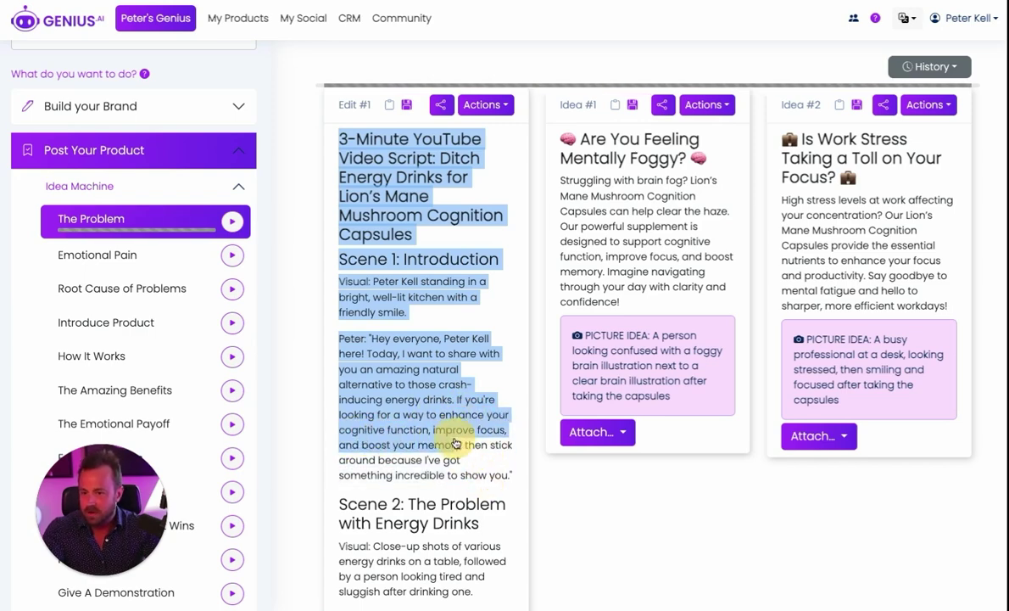
pyautogui.click(514, 470)
pyautogui.scroll(-3, 514, 472)
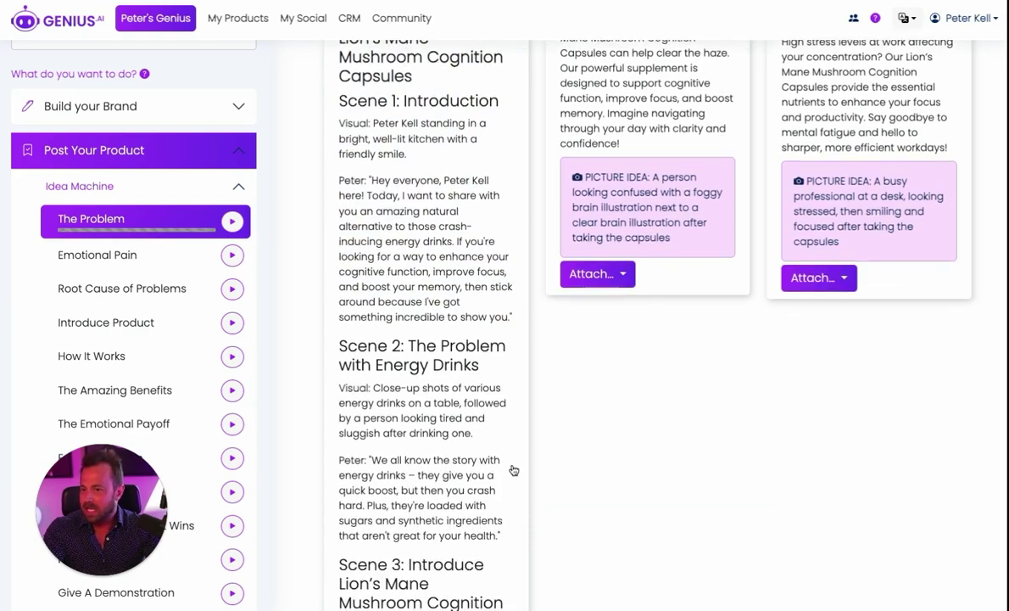
pyautogui.scroll(-1, 497, 363)
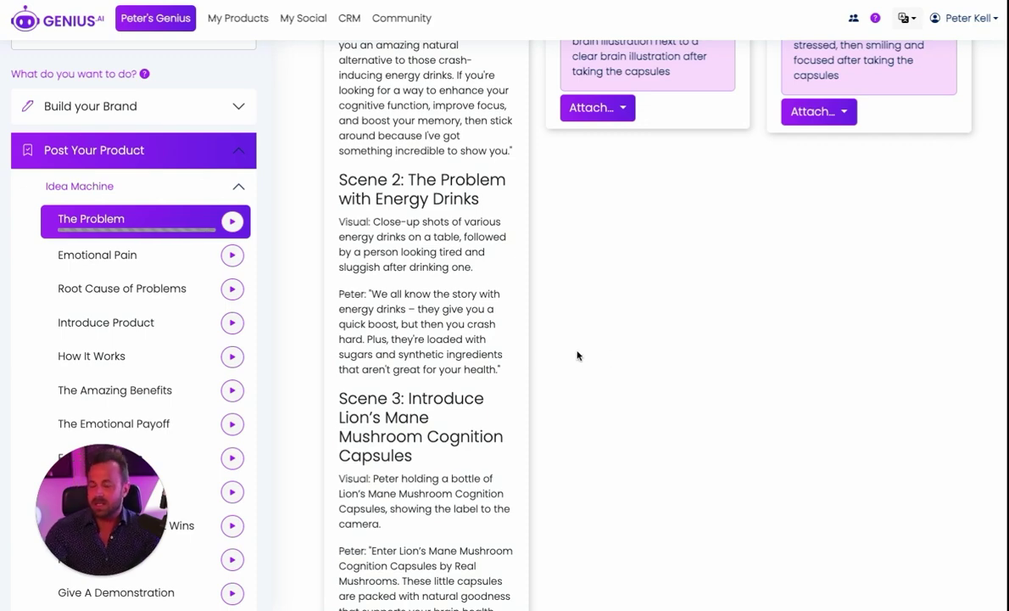
# Step: Generate post ideas with The Amazing Benefits prompt, then collapse Idea Machine and Post Your Product
pyautogui.click(232, 391)
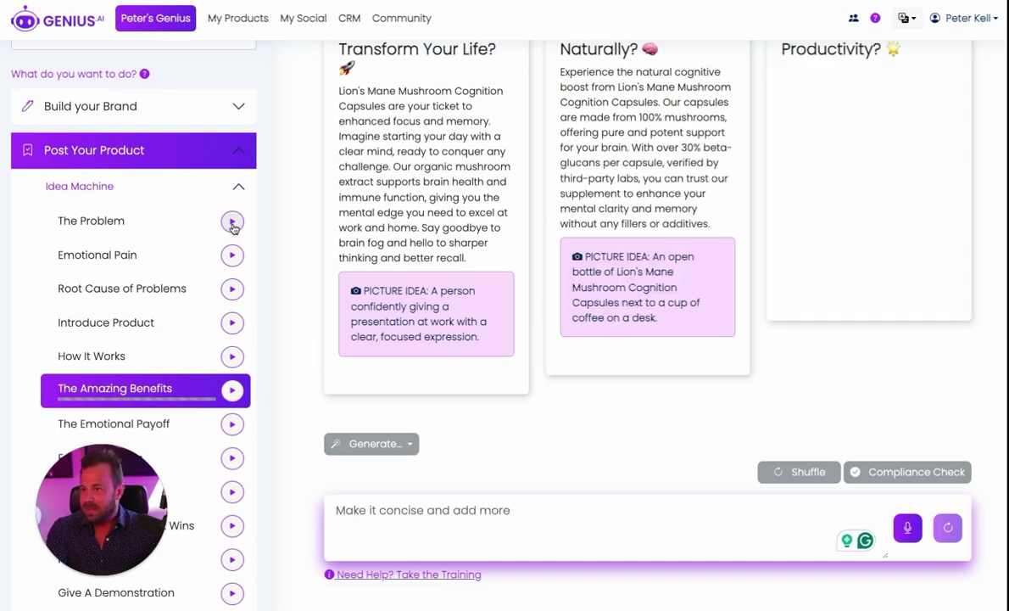
pyautogui.click(239, 186)
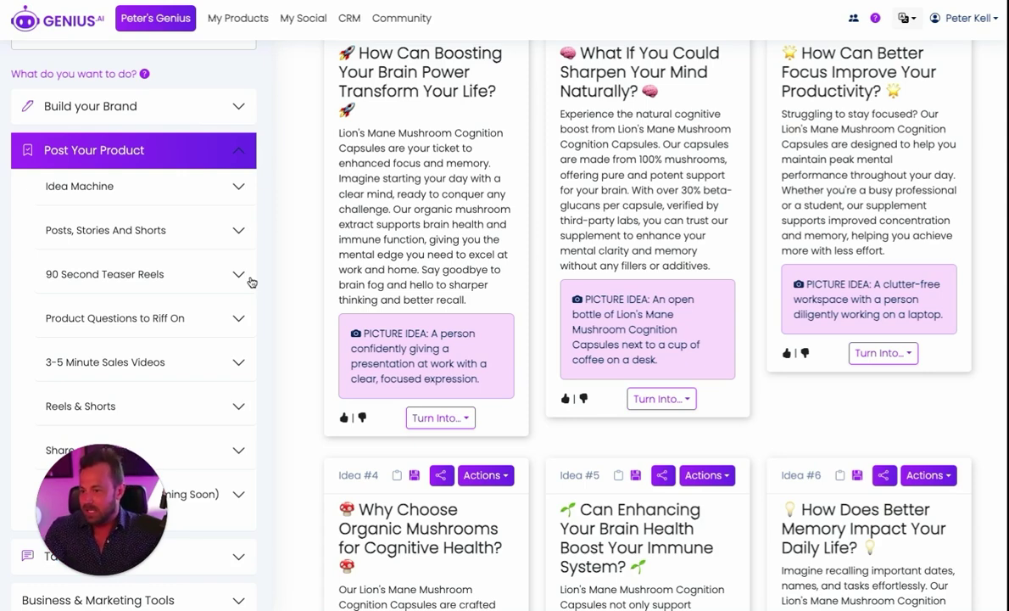
pyautogui.click(236, 149)
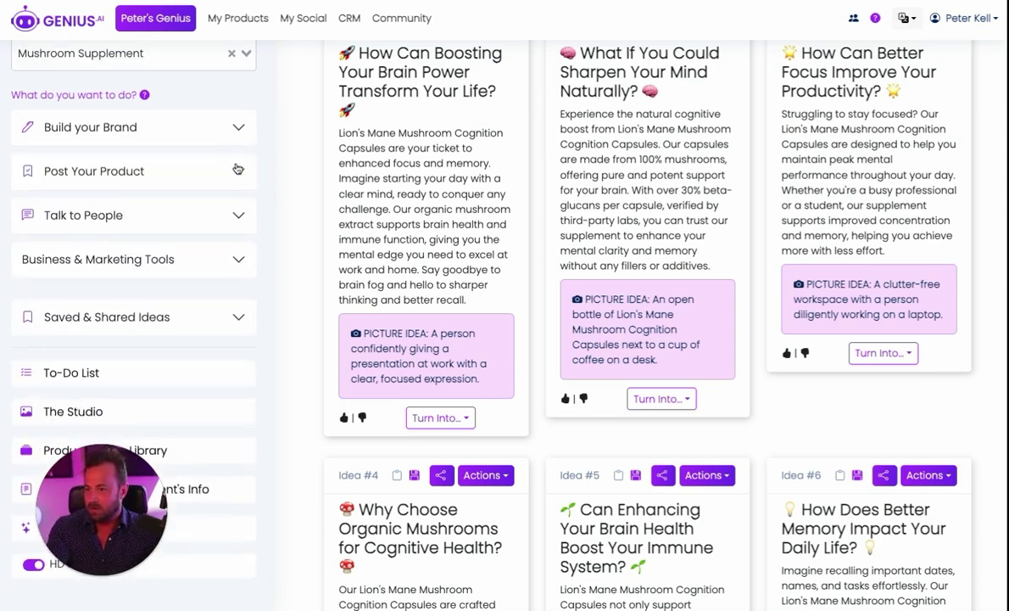
# Step: Generate the 'How To Close Warm Prospects That Engage With Your Posts' script and type 'Make it concise and add'
pyautogui.click(235, 217)
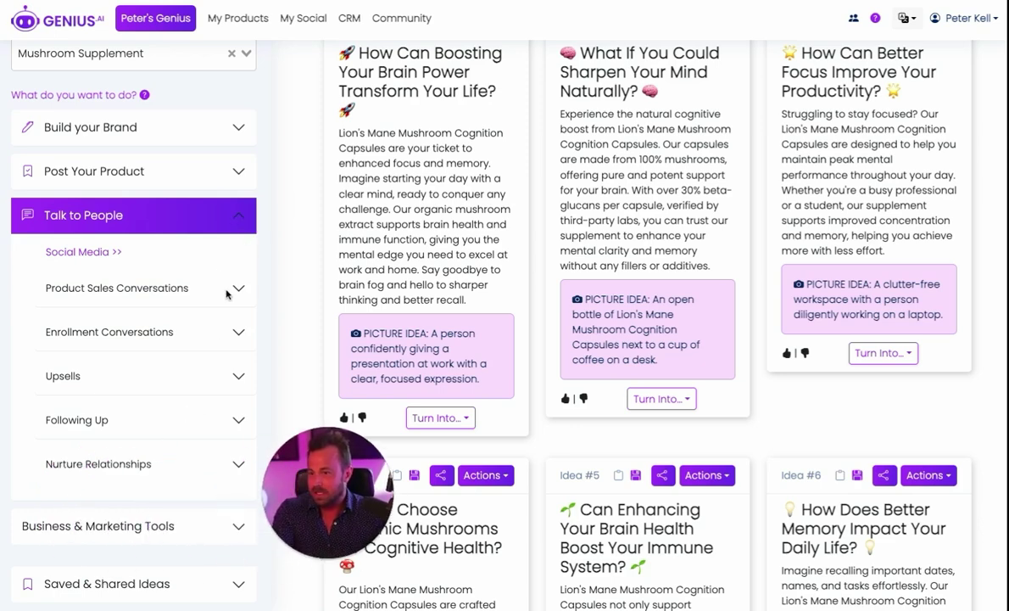
pyautogui.click(237, 288)
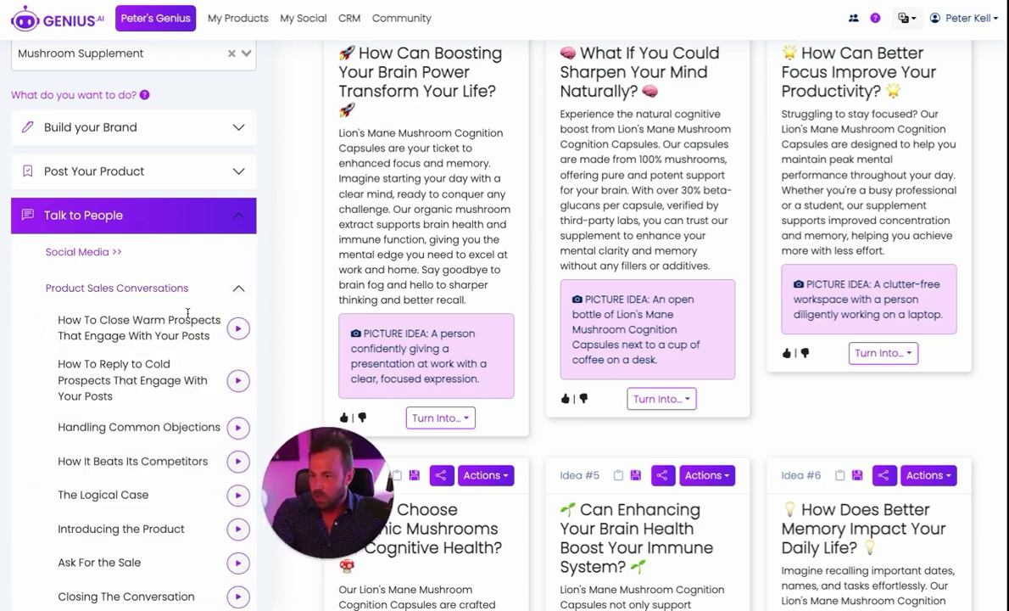
pyautogui.click(237, 329)
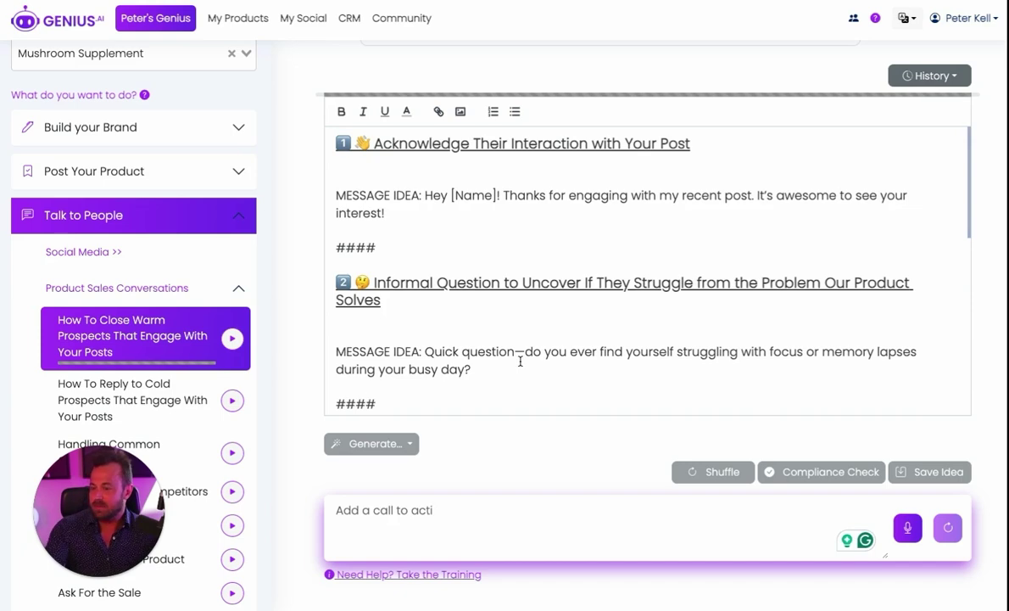
pyautogui.write('Make it con')
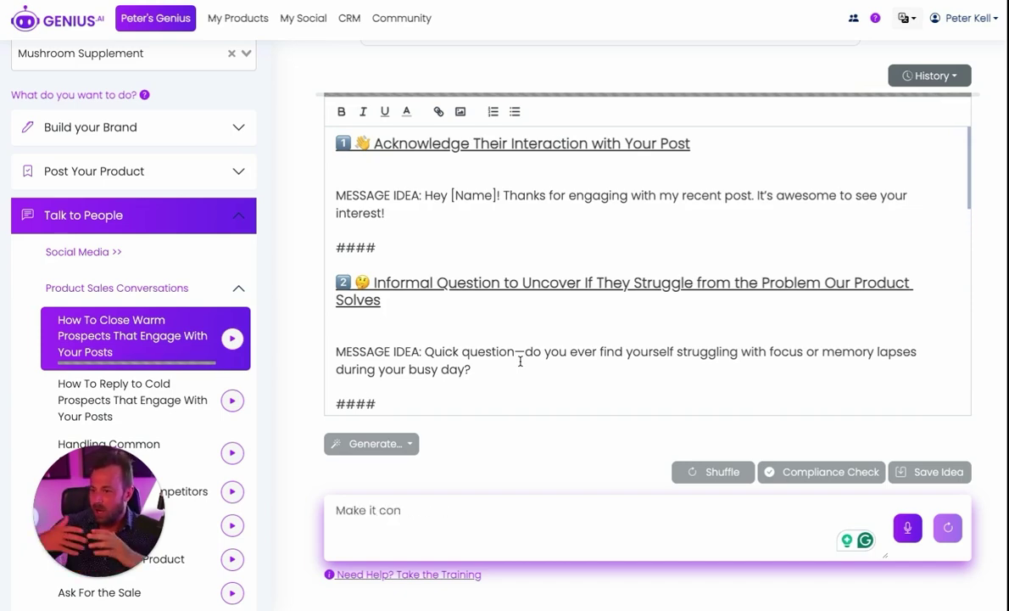
pyautogui.write('cise and add more of my per')
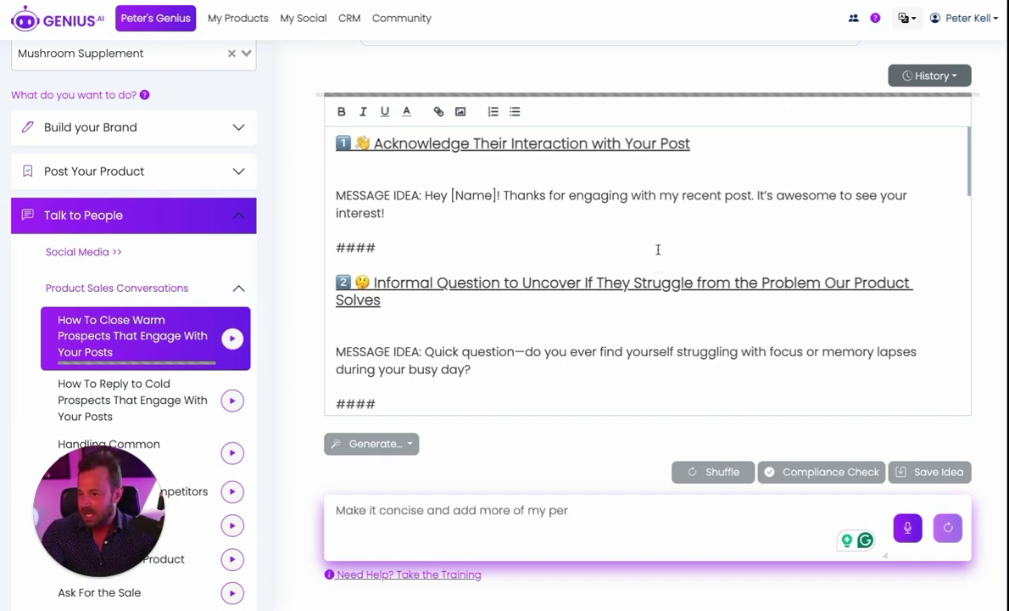
pyautogui.scroll(-1, 657, 250)
# Step: Highlight the quick-question, thank-you and out-of-curiosity messages in the generated script
pyautogui.moveTo(422, 301); pyautogui.dragTo(621, 318)
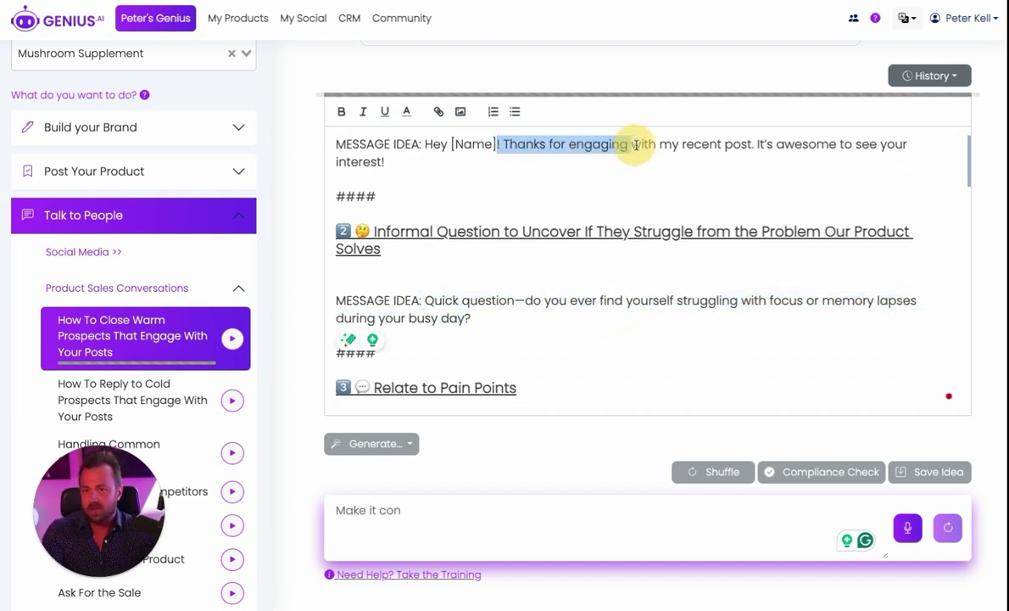
pyautogui.moveTo(499, 144); pyautogui.dragTo(658, 160)
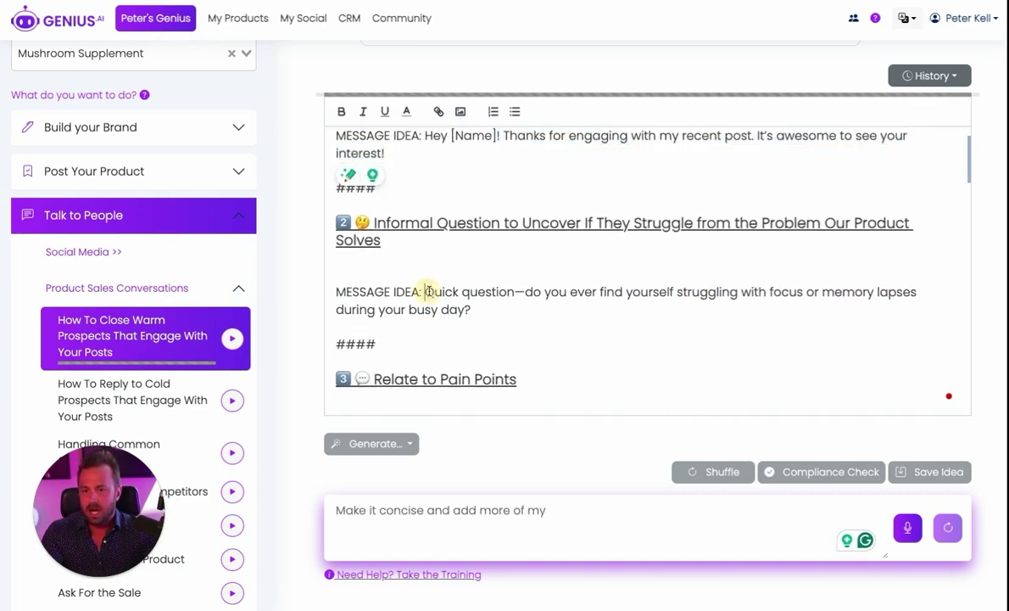
pyautogui.moveTo(427, 259); pyautogui.dragTo(514, 259)
pyautogui.scroll(-1, 515, 293)
pyautogui.moveTo(424, 311)
pyautogui.mouseDown()
pyautogui.moveTo(761, 313)
pyautogui.moveTo(775, 334)
pyautogui.mouseUp()
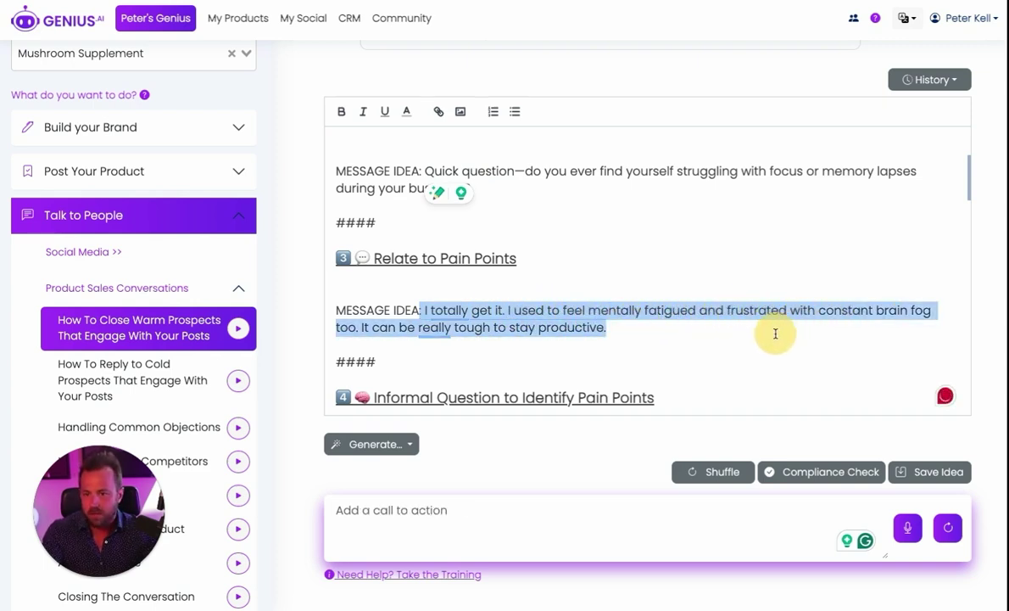
pyautogui.scroll(-2, 756, 338)
pyautogui.scroll(-1, 756, 338)
pyautogui.click(428, 351)
pyautogui.moveTo(429, 351); pyautogui.dragTo(638, 367)
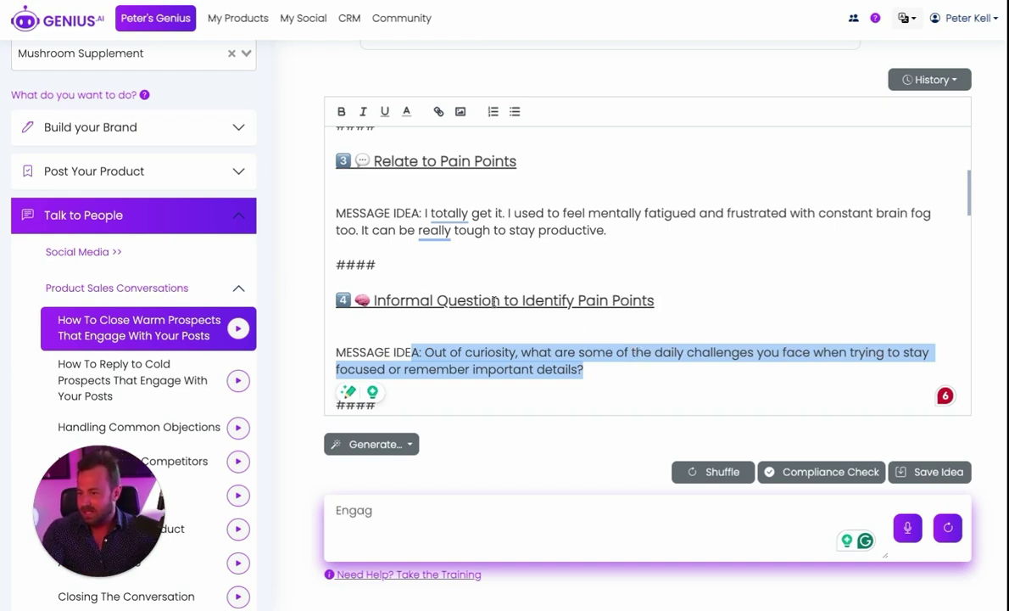
# Step: Scroll through the rest of the script and collapse Product Sales Conversations
pyautogui.scroll(-2, 510, 289)
pyautogui.scroll(-5, 510, 288)
pyautogui.scroll(-1, 509, 288)
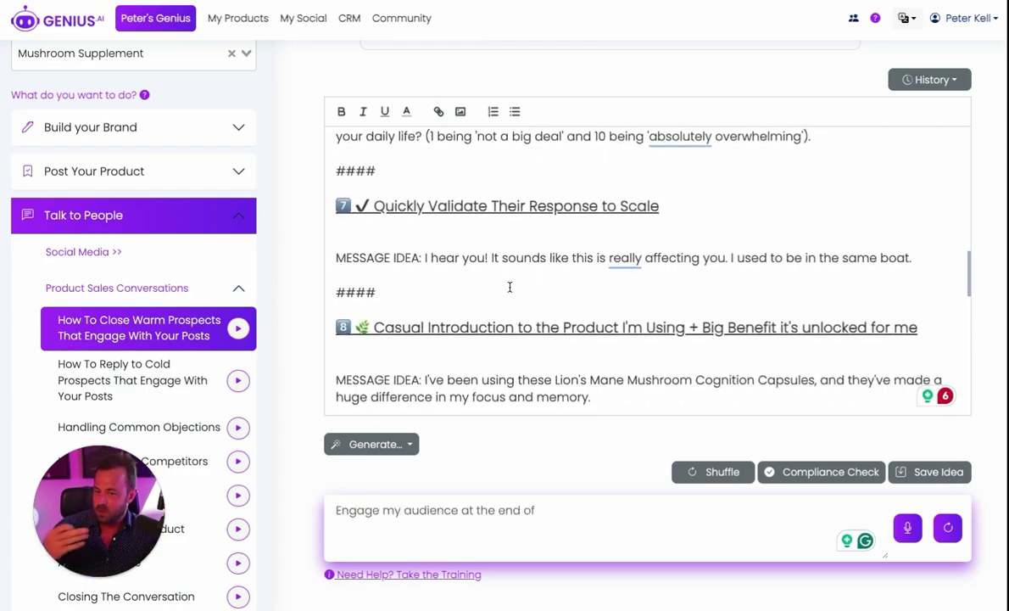
pyautogui.scroll(-8, 507, 287)
pyautogui.scroll(20, 507, 285)
pyautogui.scroll(1, 507, 286)
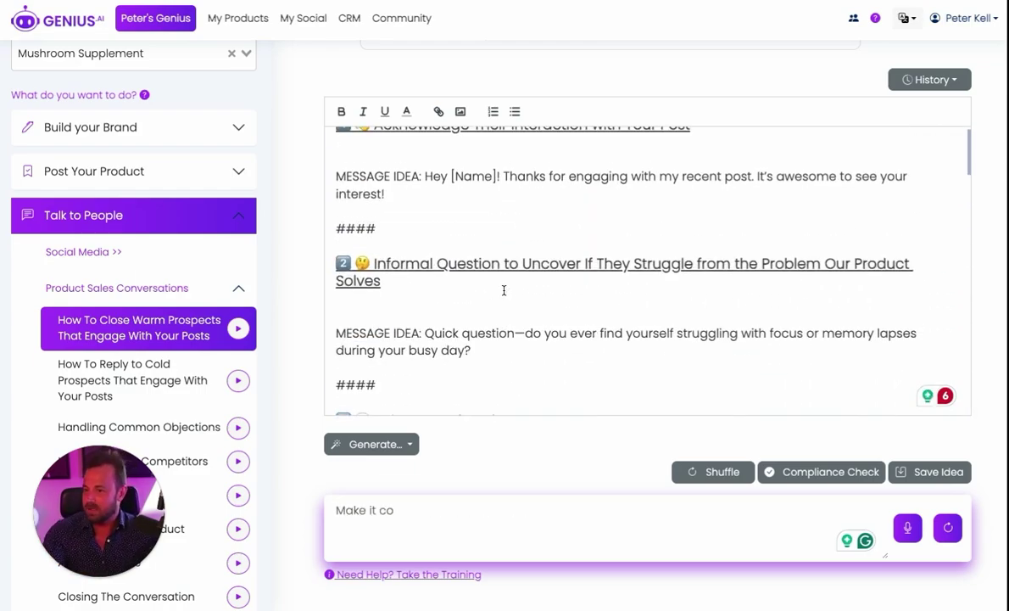
pyautogui.scroll(2, 502, 289)
pyautogui.click(237, 286)
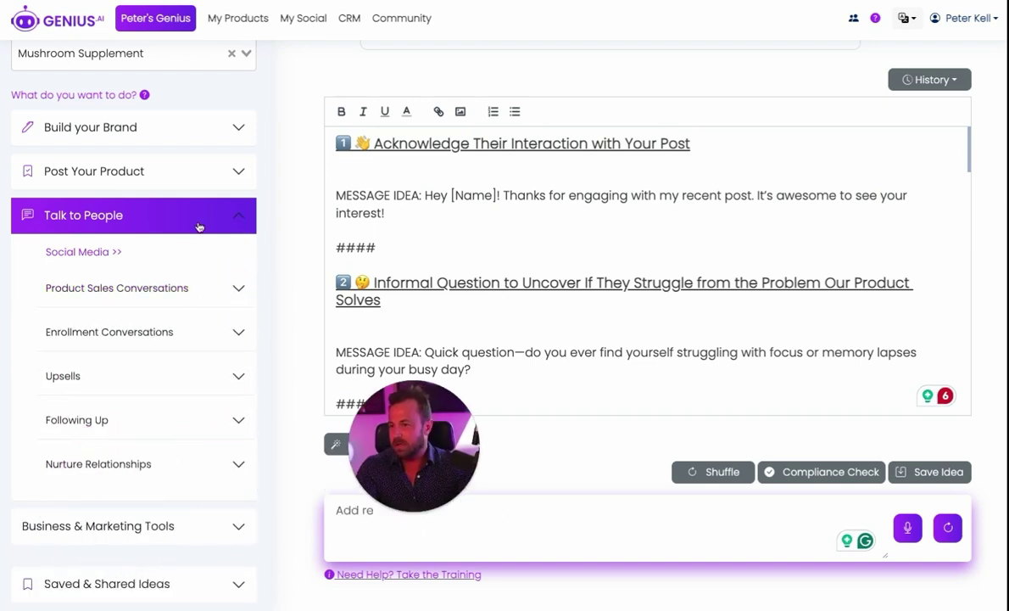
# Step: Collapse Talk to People and send the copilot the coffee-and-price objection question
pyautogui.click(237, 219)
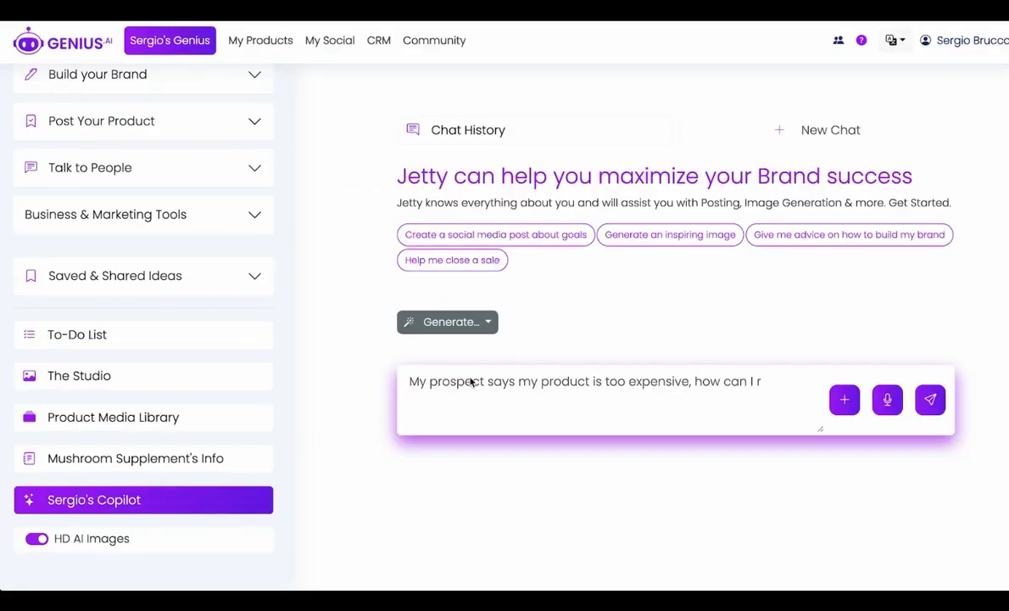
pyautogui.click(472, 382)
pyautogui.write('a')
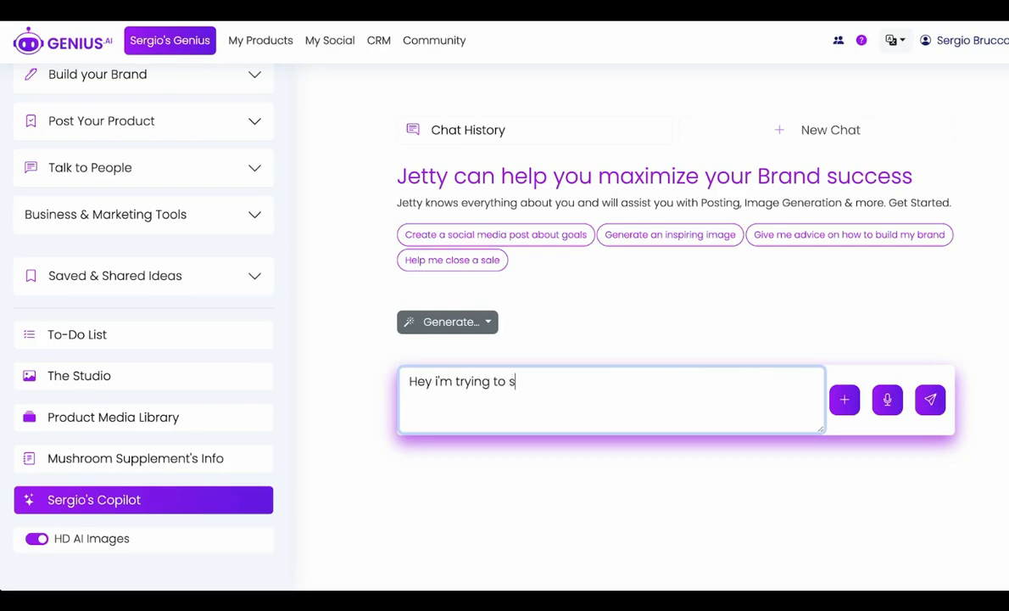
pyautogui.scroll(3, 214, 363)
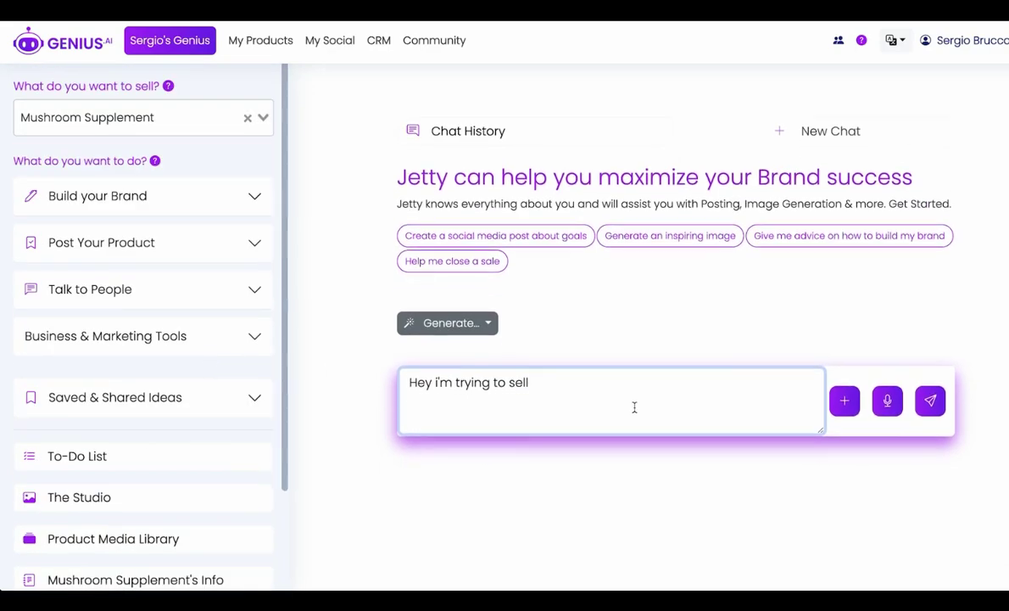
pyautogui.write('the')
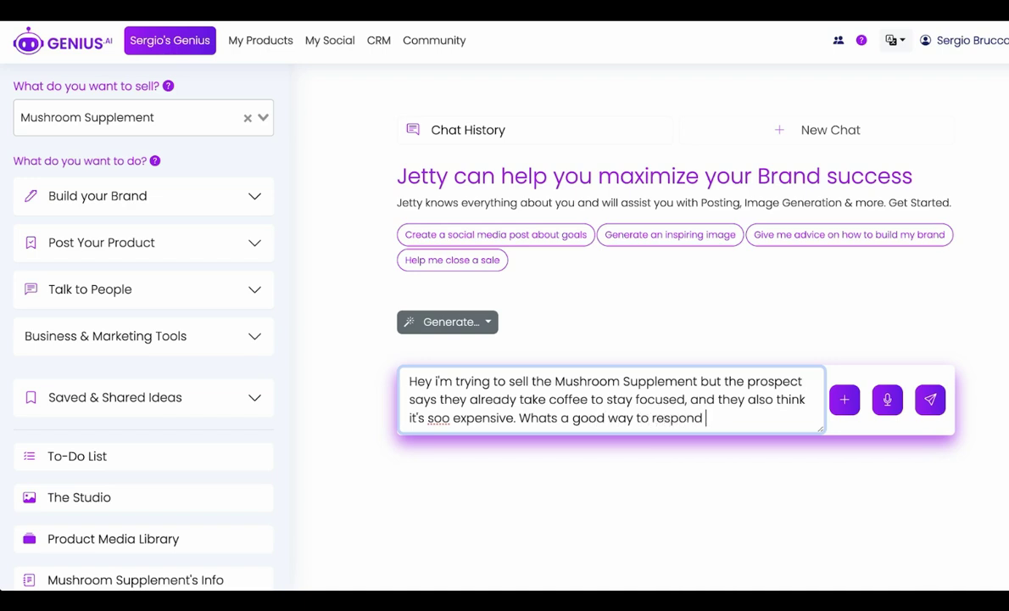
pyautogui.press('Return')
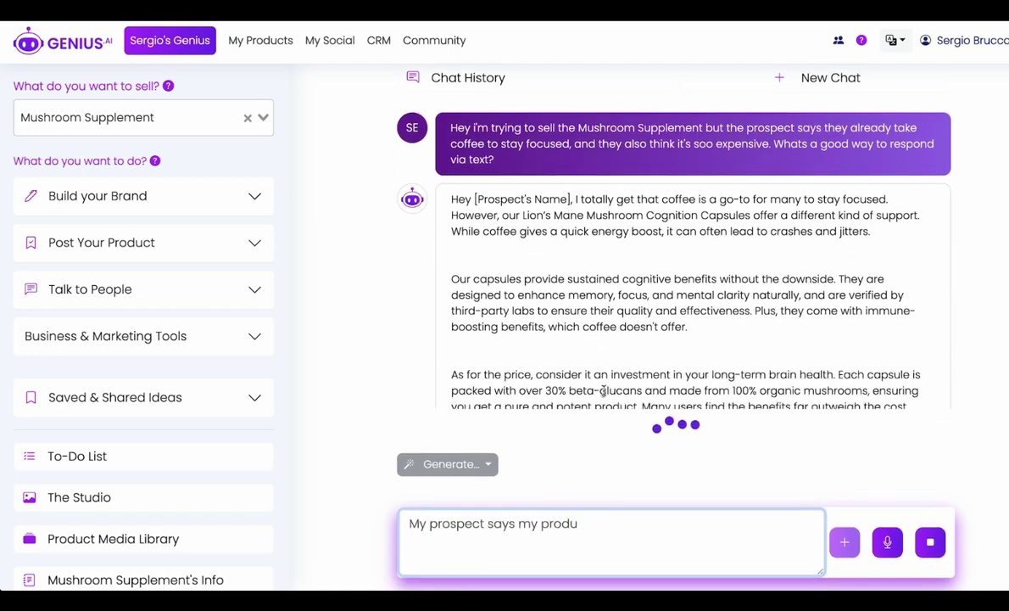
# Step: Review the copilot's reply by highlighting its opening, second paragraph and price paragraph
pyautogui.scroll(3, 581, 340)
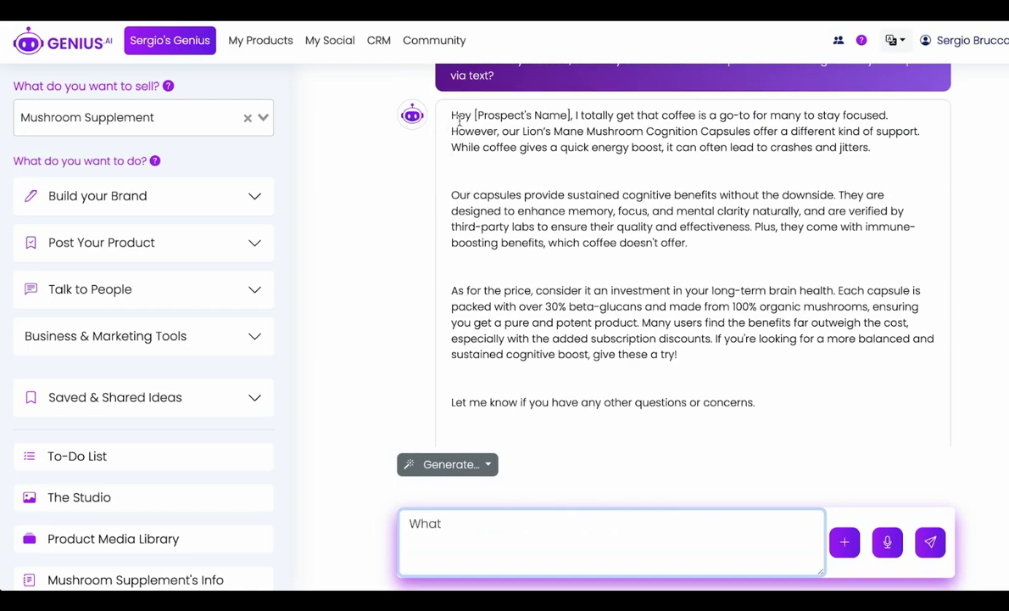
pyautogui.moveTo(452, 118)
pyautogui.mouseDown()
pyautogui.moveTo(825, 126)
pyautogui.moveTo(765, 153)
pyautogui.moveTo(555, 140)
pyautogui.moveTo(783, 150)
pyautogui.mouseUp()
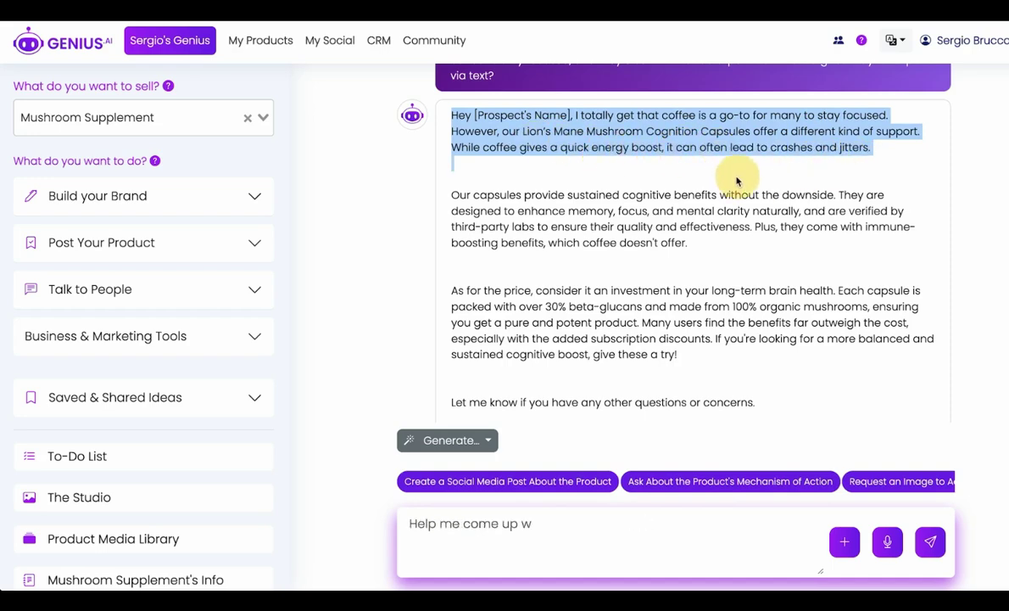
pyautogui.tripleClick(615, 218)
pyautogui.click(560, 222)
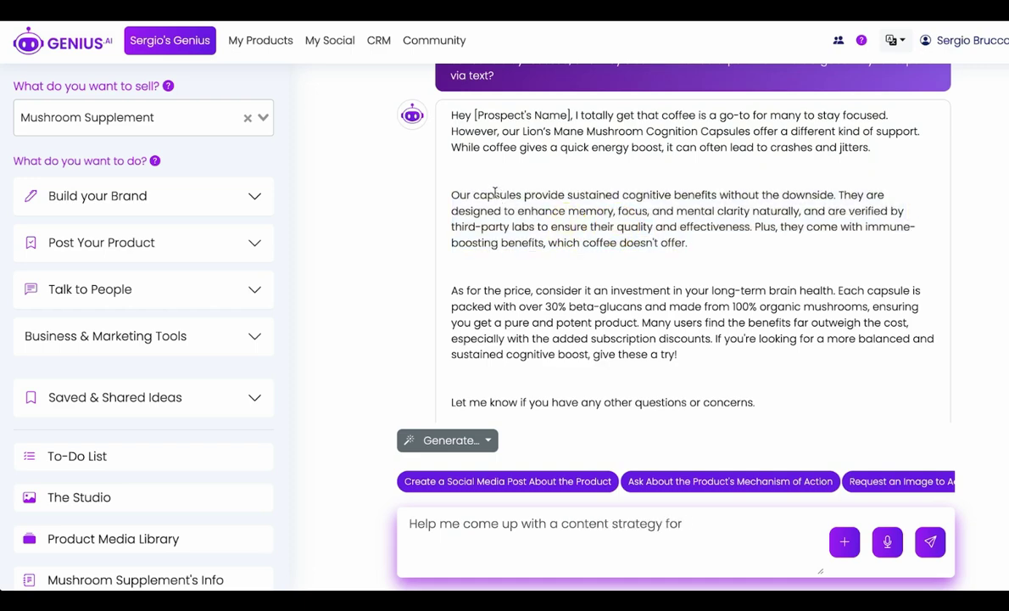
pyautogui.moveTo(494, 193)
pyautogui.mouseDown()
pyautogui.moveTo(838, 199)
pyautogui.moveTo(475, 210)
pyautogui.moveTo(732, 219)
pyautogui.moveTo(800, 207)
pyautogui.moveTo(528, 227)
pyautogui.moveTo(638, 225)
pyautogui.moveTo(716, 243)
pyautogui.moveTo(761, 233)
pyautogui.moveTo(671, 247)
pyautogui.moveTo(532, 244)
pyautogui.moveTo(589, 247)
pyautogui.moveTo(642, 304)
pyautogui.moveTo(604, 294)
pyautogui.mouseUp()
pyautogui.tripleClick(606, 298)
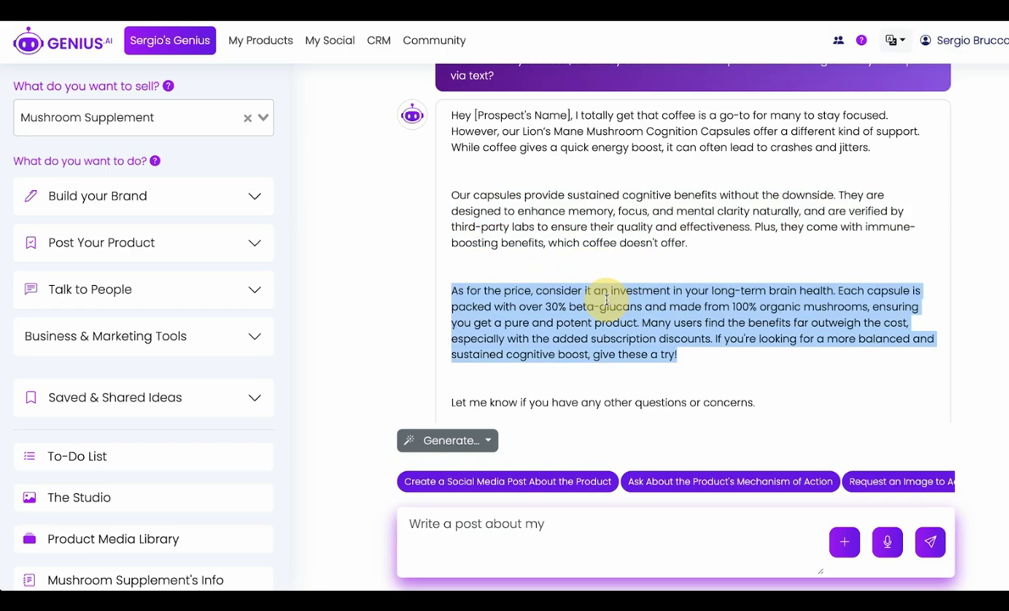
pyautogui.click(601, 290)
pyautogui.tripleClick(603, 292)
pyautogui.click(648, 287)
pyautogui.moveTo(668, 290)
pyautogui.mouseDown()
pyautogui.moveTo(834, 290)
pyautogui.moveTo(523, 319)
pyautogui.moveTo(552, 304)
pyautogui.moveTo(619, 315)
pyautogui.moveTo(882, 312)
pyautogui.moveTo(649, 288)
pyautogui.moveTo(642, 326)
pyautogui.moveTo(693, 363)
pyautogui.mouseUp()
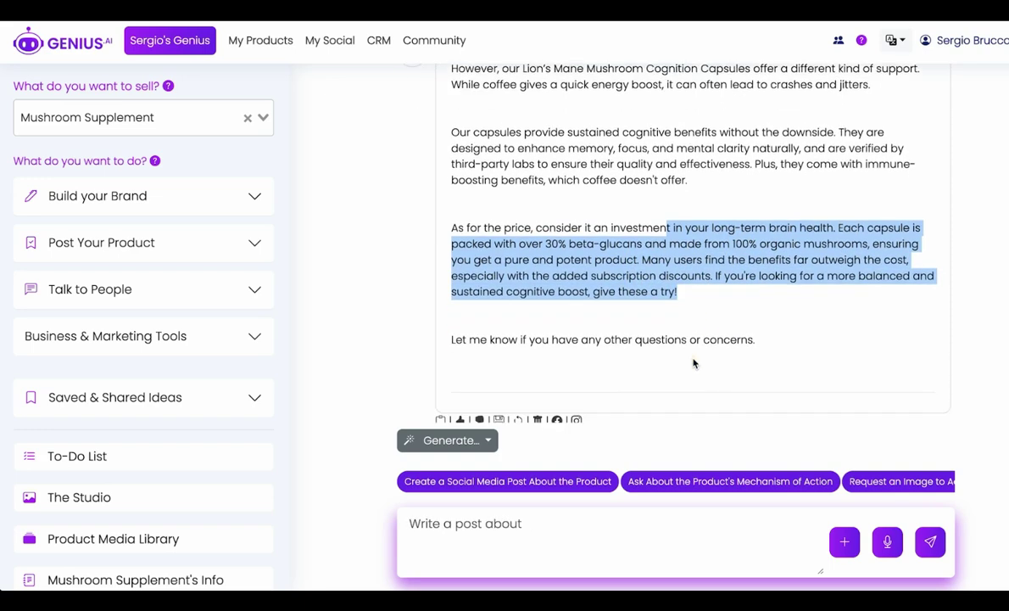
# Step: Select the reply's closing line and then the whole reply, and focus the message box
pyautogui.tripleClick(664, 336)
pyautogui.tripleClick(636, 340)
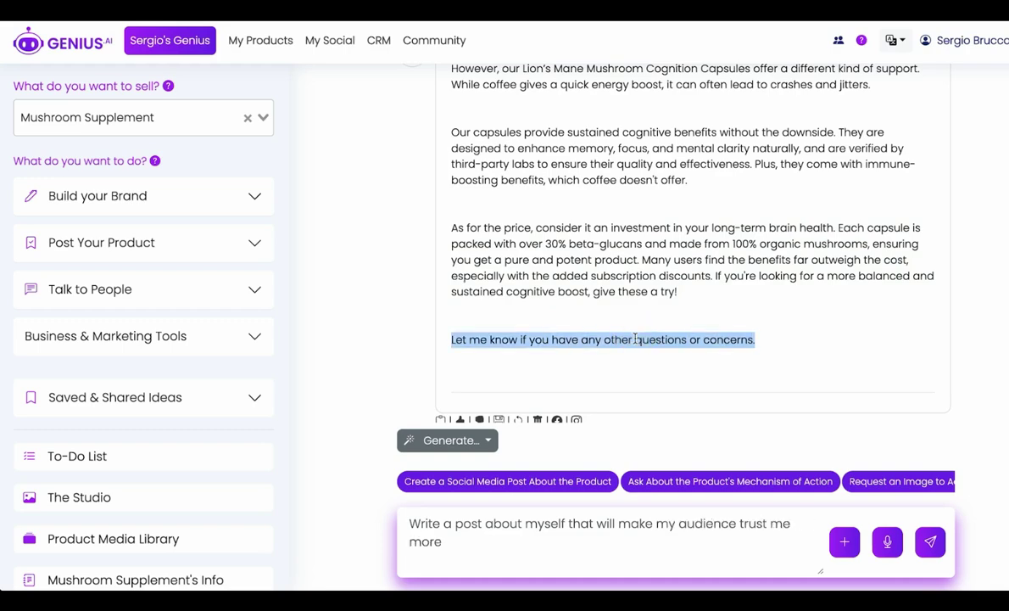
pyautogui.scroll(2, 635, 340)
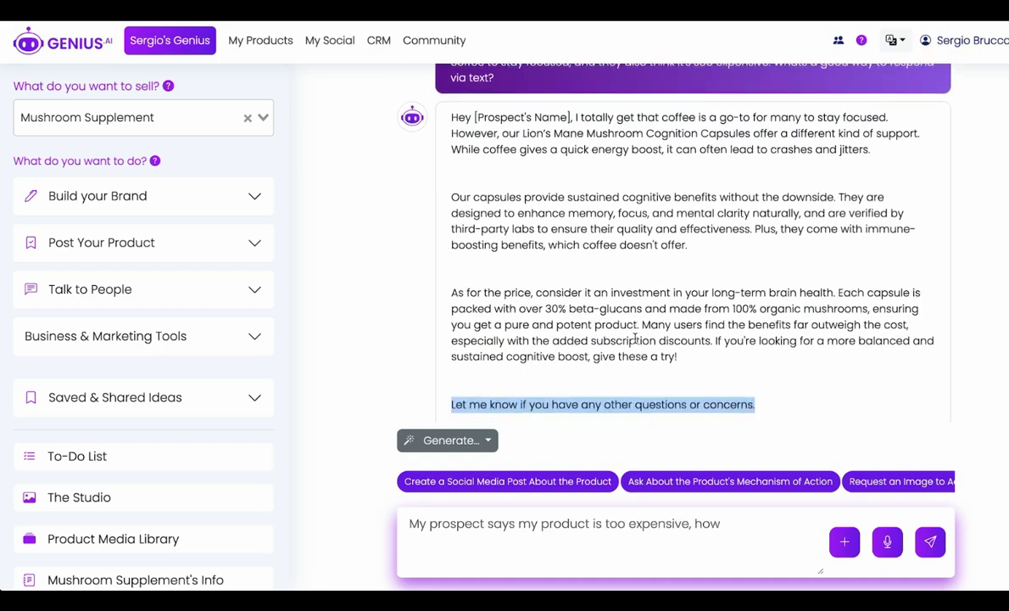
pyautogui.click(651, 331)
pyautogui.scroll(-1, 694, 344)
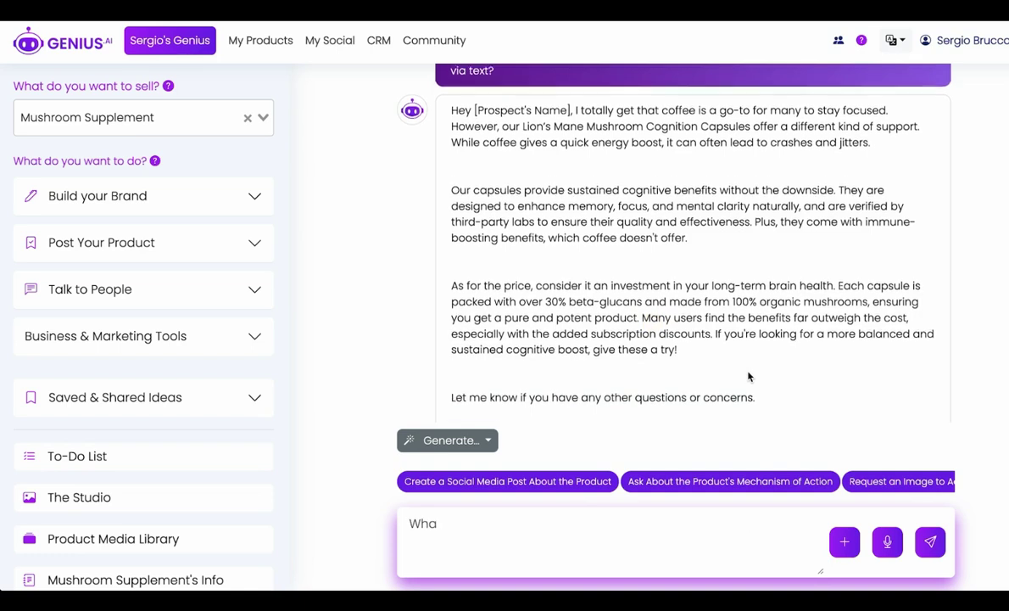
pyautogui.moveTo(753, 391); pyautogui.dragTo(451, 103)
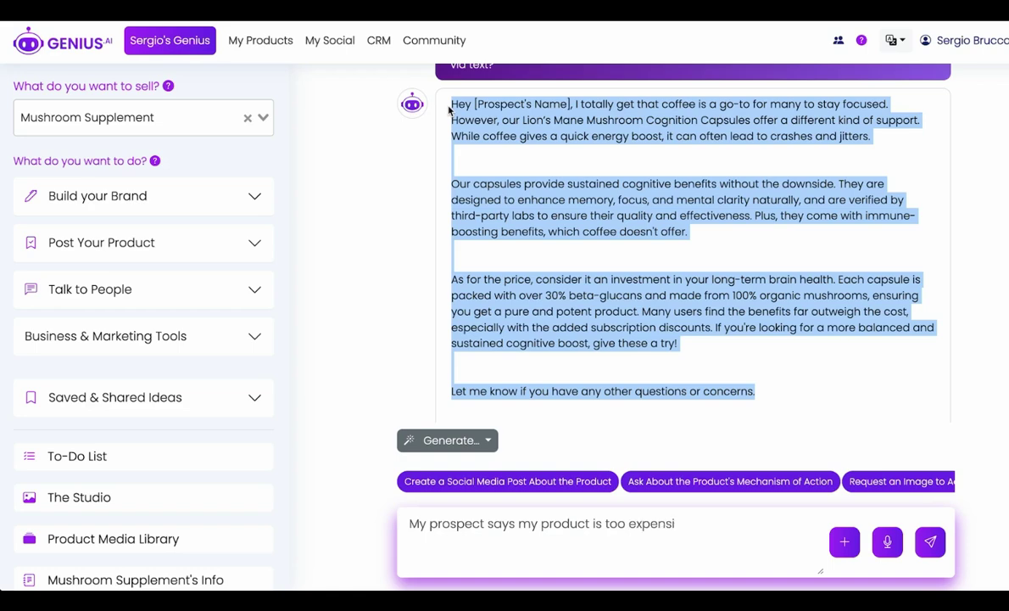
pyautogui.click(496, 557)
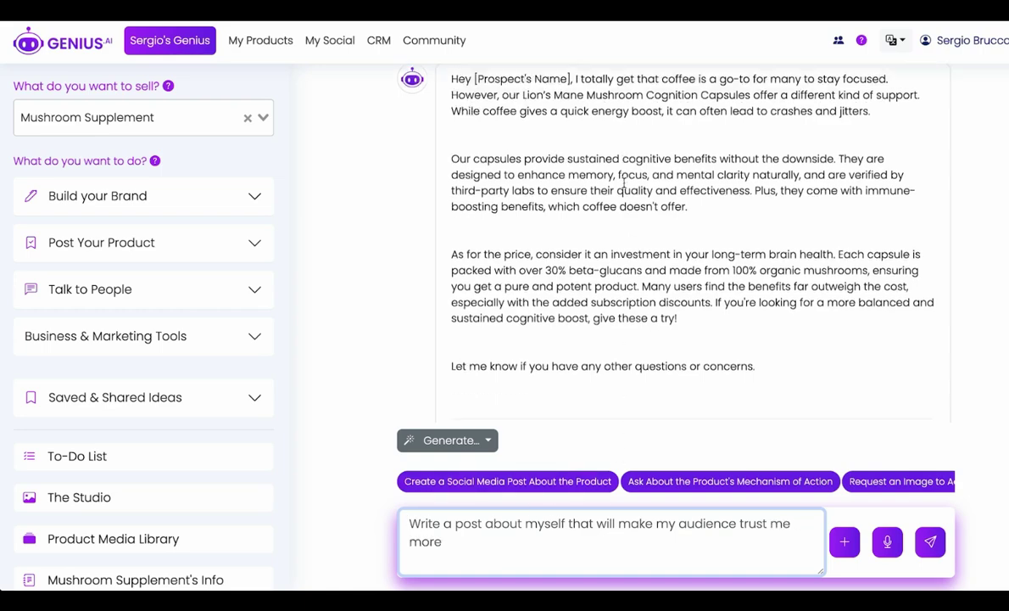
pyautogui.scroll(2, 534, 270)
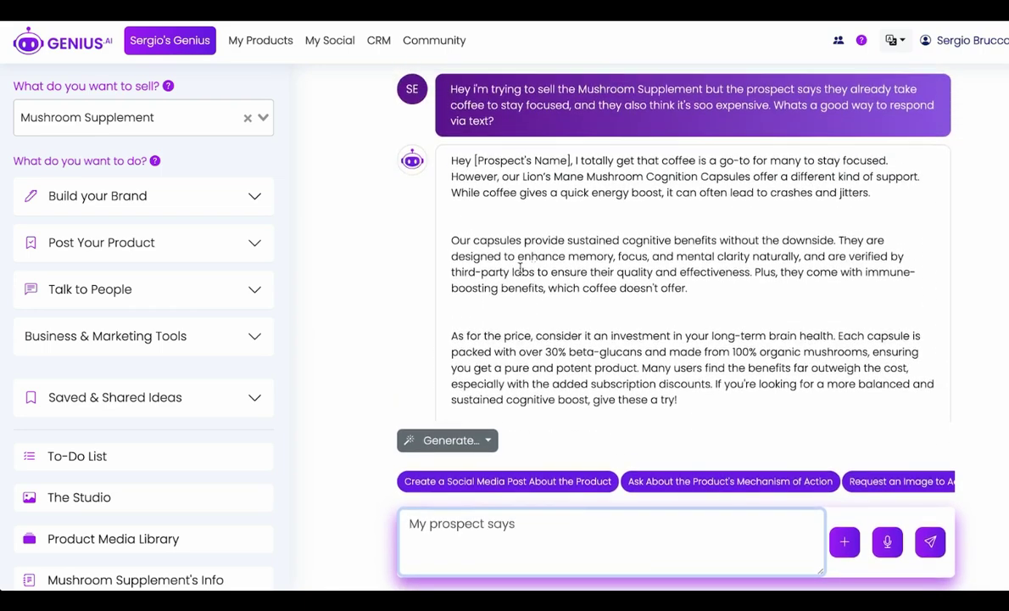
pyautogui.click(401, 356)
pyautogui.write('my product is too expensive, how can I rep')
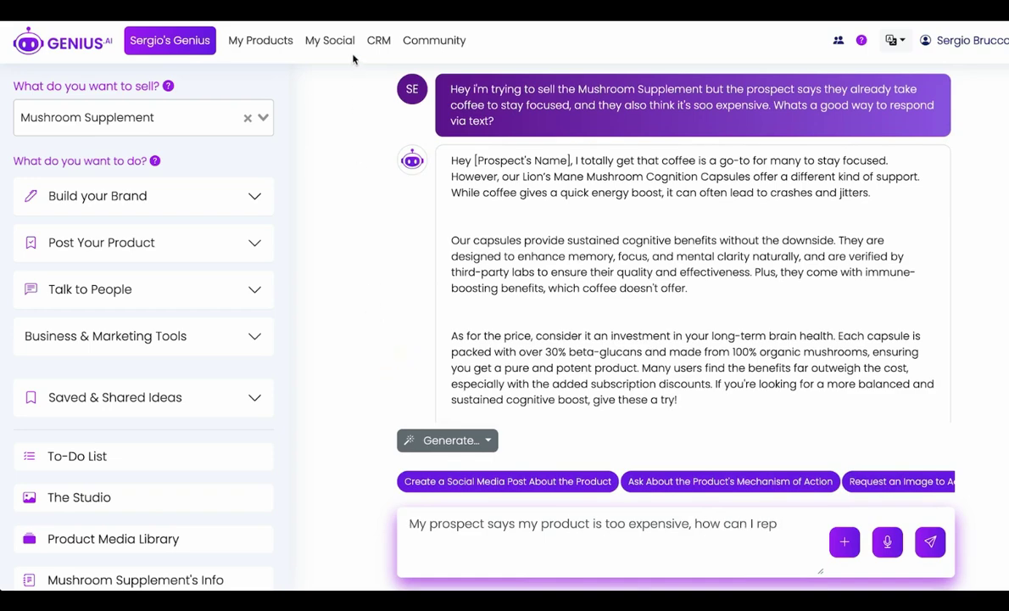
# Step: Open My Social's Instagram Messenger for the Genius.AI account
pyautogui.click(329, 42)
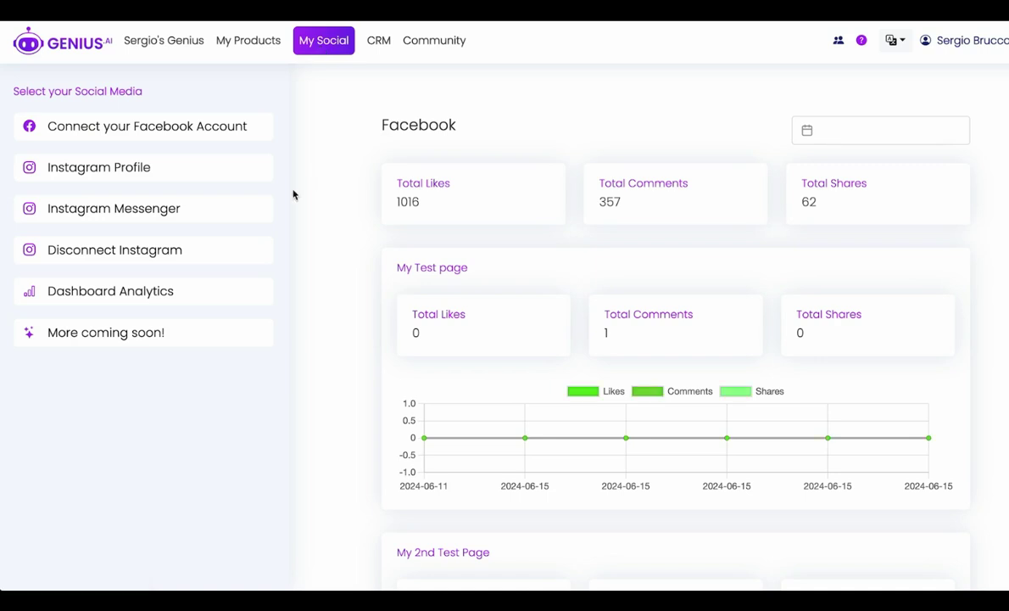
pyautogui.click(156, 221)
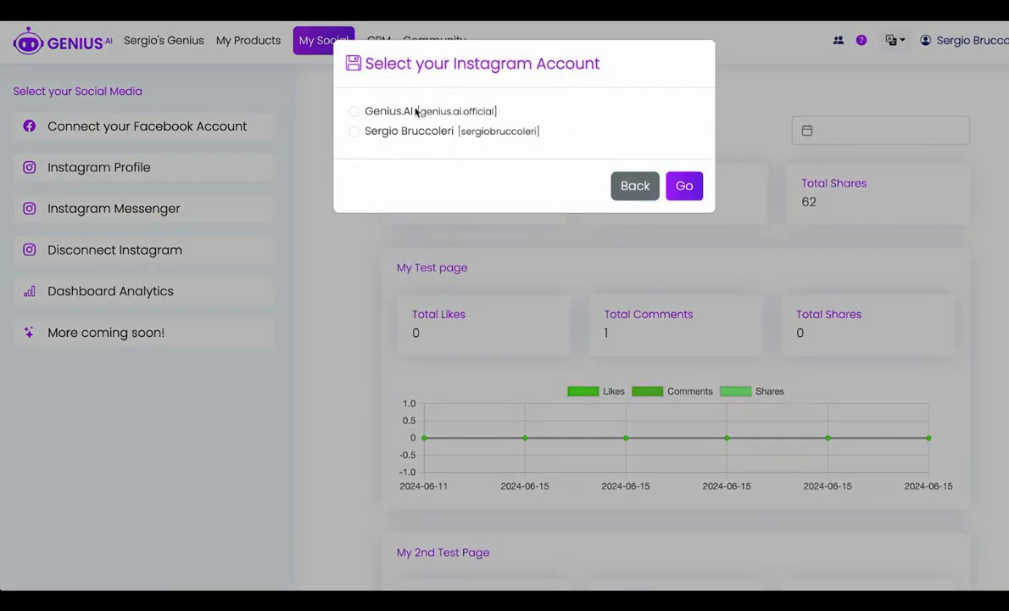
pyautogui.click(356, 110)
pyautogui.click(685, 185)
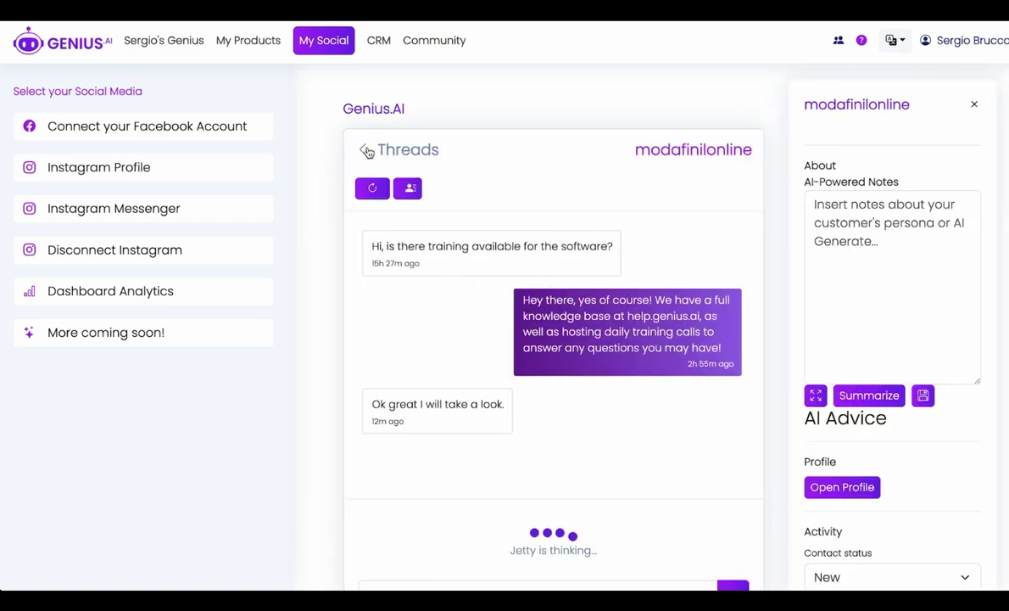
# Step: Open the training-question conversation from the thread list and insert the Quick Check-In reply
pyautogui.click(363, 150)
pyautogui.click(521, 156)
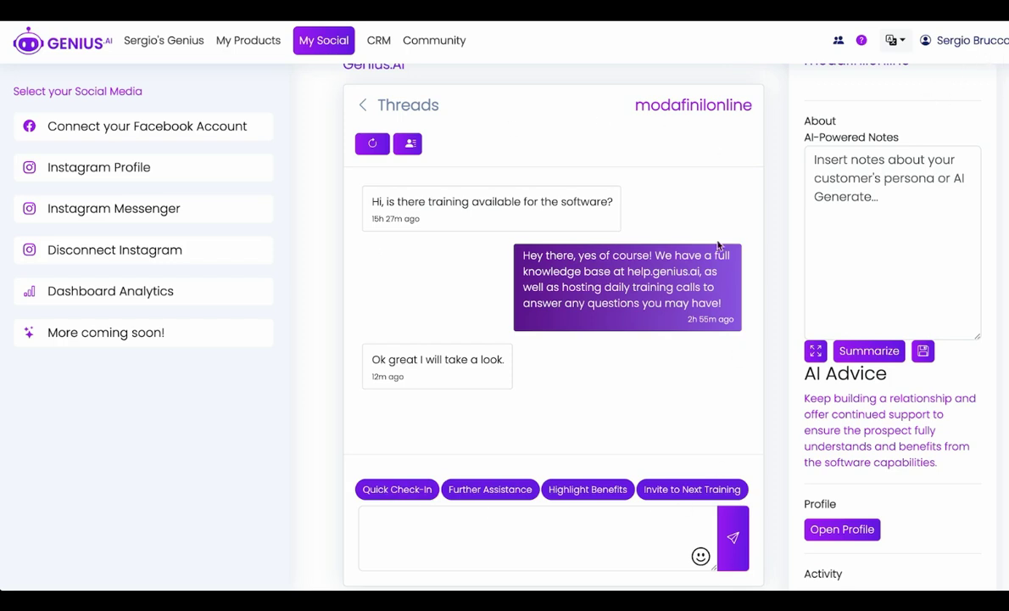
pyautogui.click(404, 489)
pyautogui.scroll(-1, 367, 456)
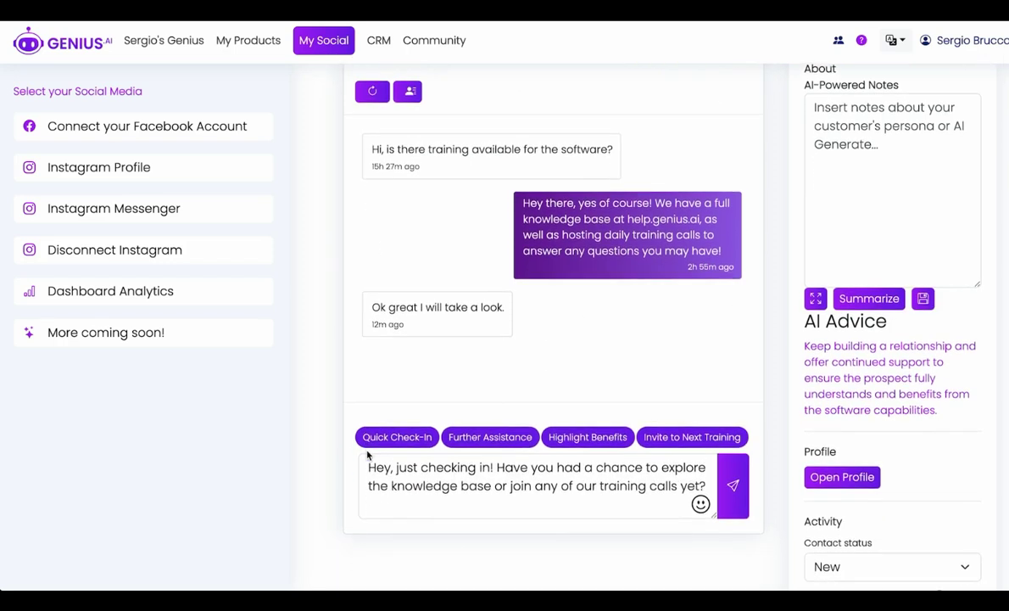
# Step: Compare the further-assistance, benefits and training-invitation replies, then settle on Quick Check-In
pyautogui.click(492, 437)
pyautogui.click(564, 437)
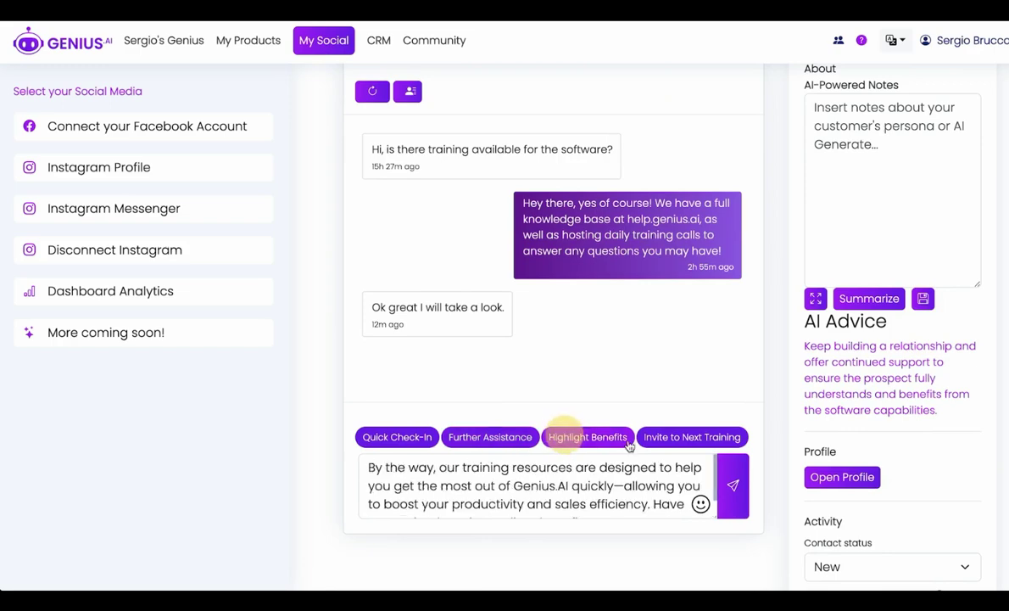
pyautogui.click(678, 436)
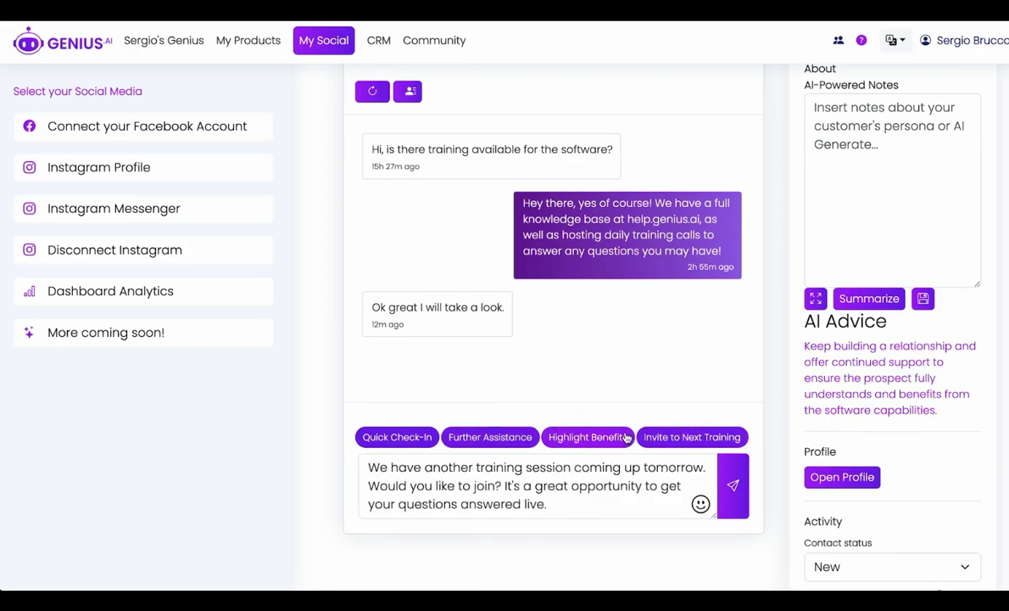
pyautogui.click(390, 437)
pyautogui.click(575, 488)
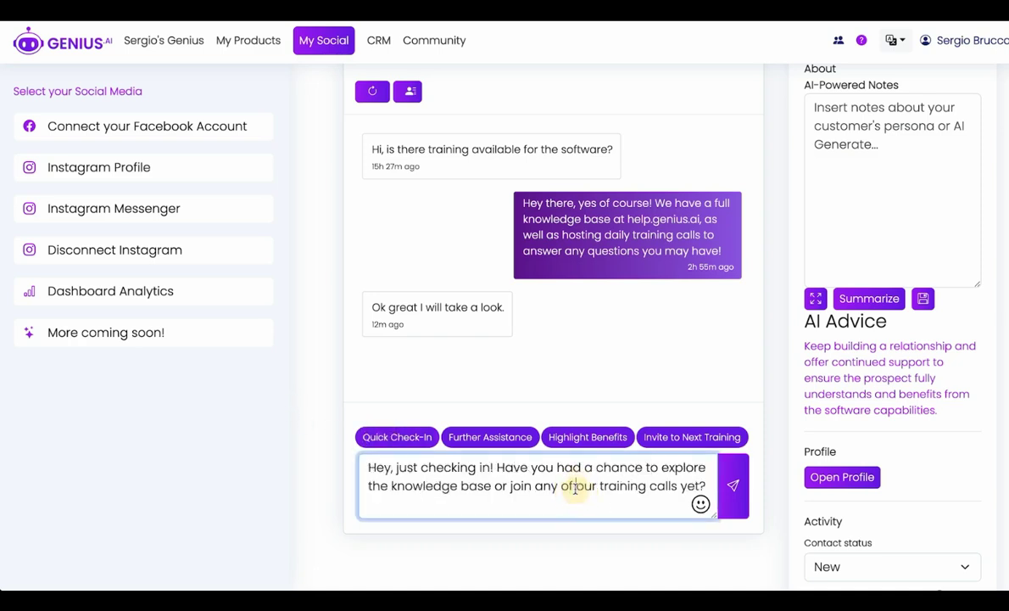
pyautogui.scroll(-2, 777, 395)
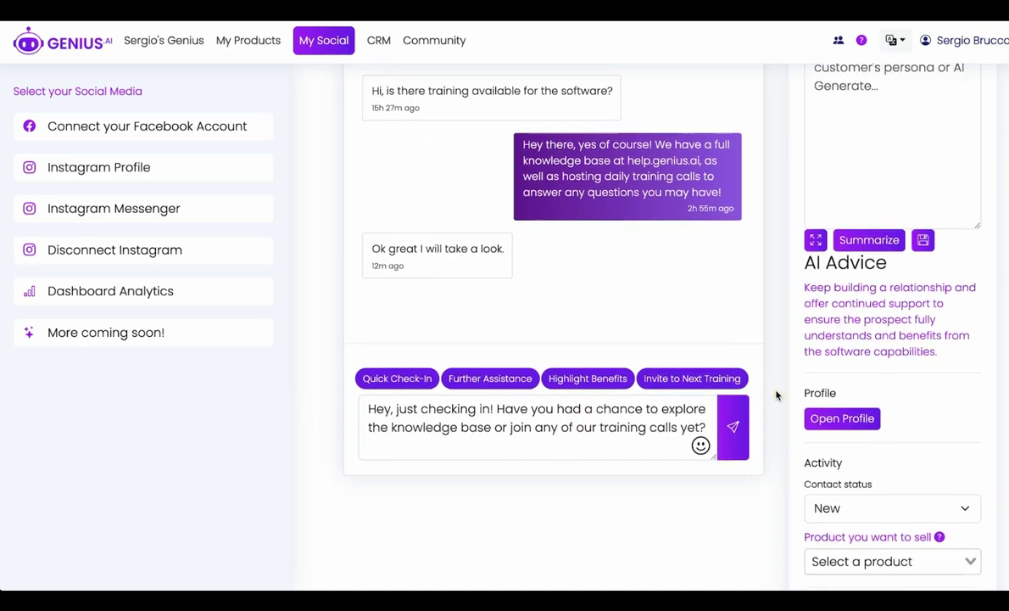
# Step: Set Genius.AI as the product to sell and delete the drafted reply
pyautogui.click(898, 543)
pyautogui.scroll(-2, 882, 526)
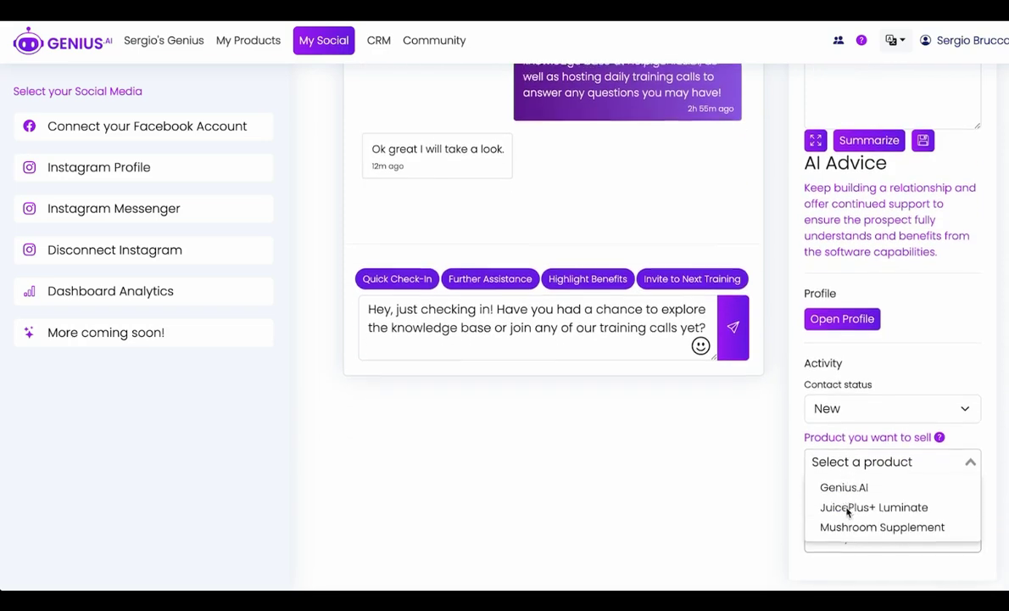
pyautogui.click(836, 487)
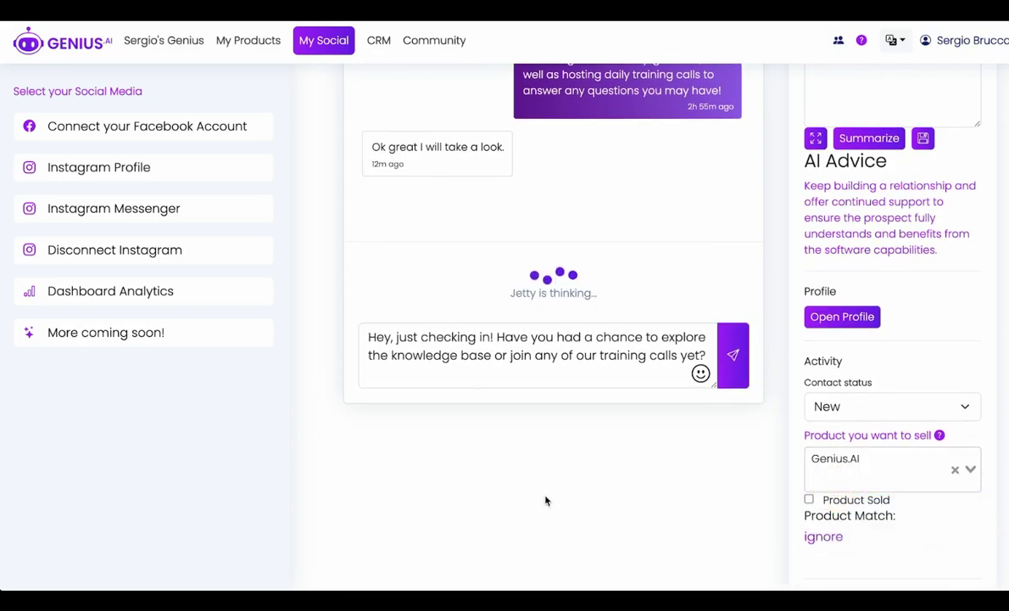
pyautogui.tripleClick(466, 357)
pyautogui.press('BackSpace')
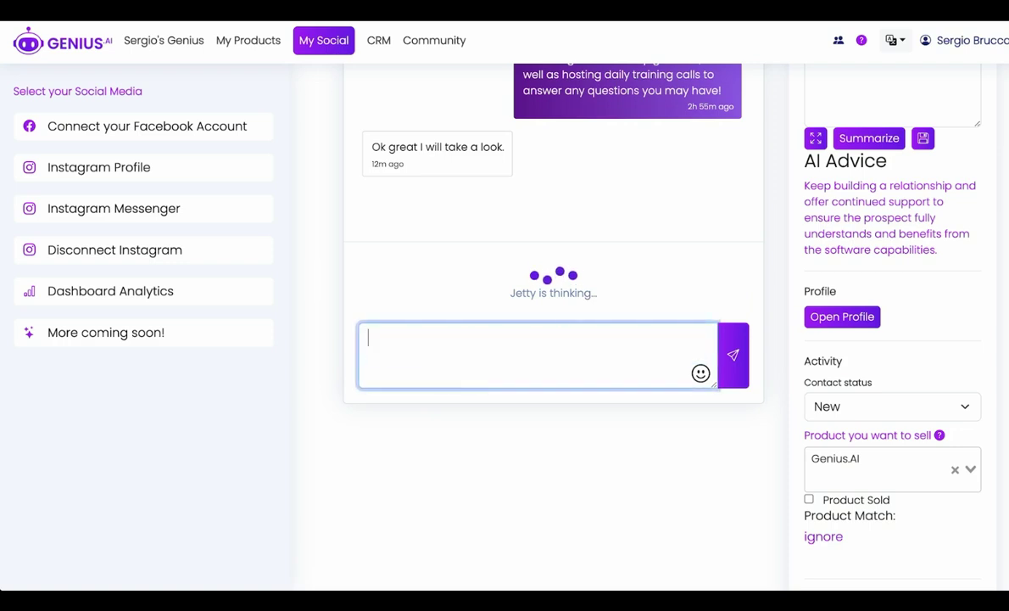
# Step: Try the training-session invitation, knowledge-base highlights and training-benefits suggested replies
pyautogui.scroll(4, 429, 334)
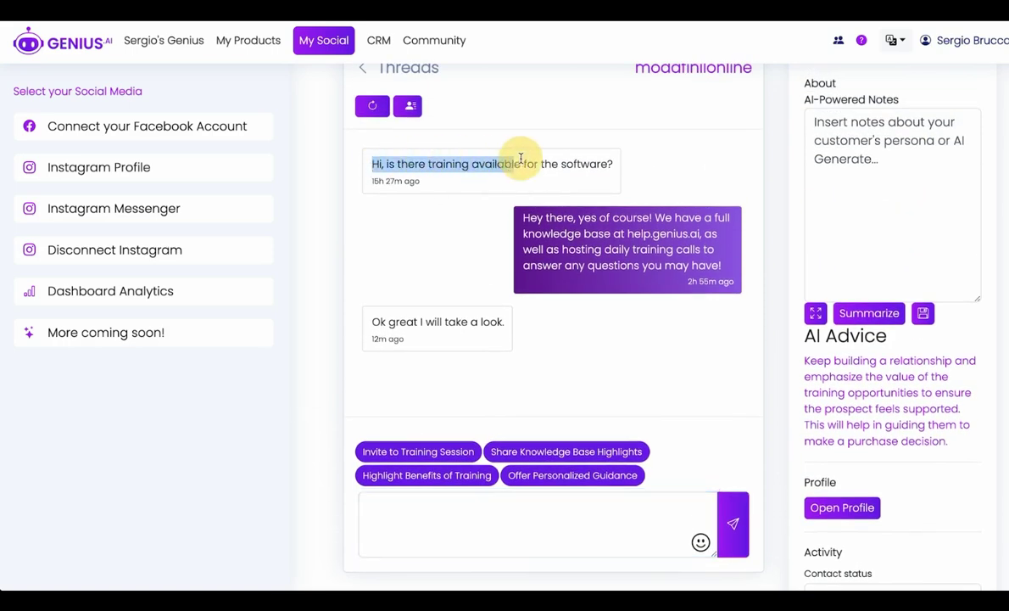
pyautogui.moveTo(369, 164); pyautogui.dragTo(607, 164)
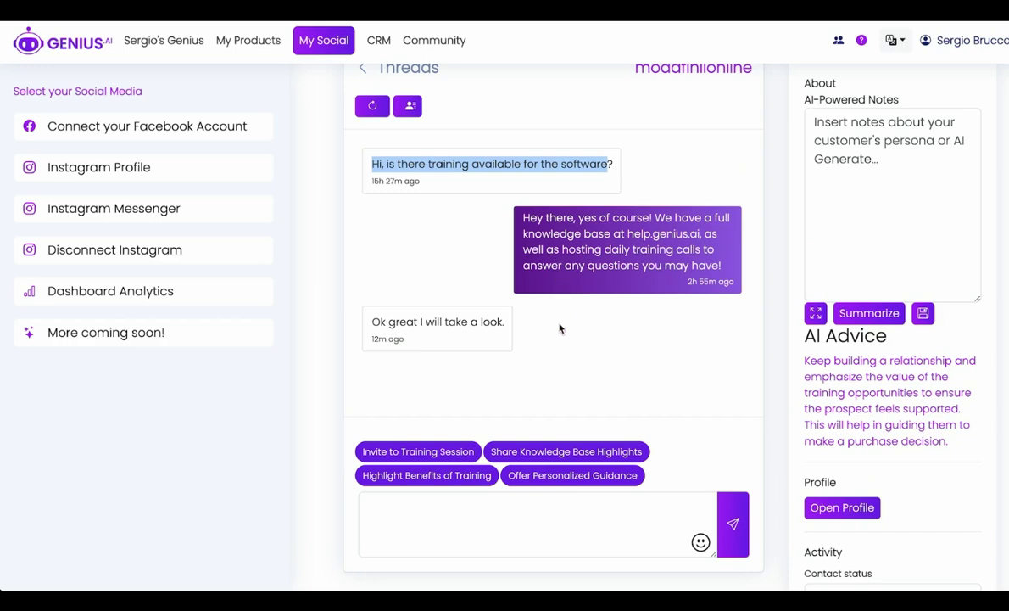
pyautogui.click(390, 449)
pyautogui.scroll(-1, 335, 399)
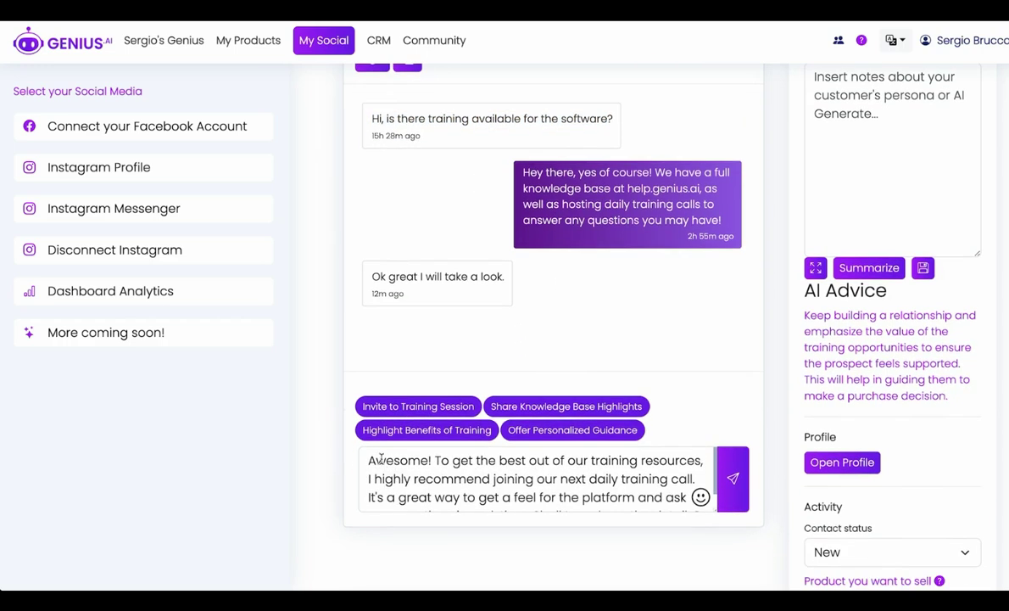
pyautogui.moveTo(371, 460)
pyautogui.mouseDown()
pyautogui.moveTo(435, 481)
pyautogui.moveTo(665, 489)
pyautogui.moveTo(508, 490)
pyautogui.mouseUp()
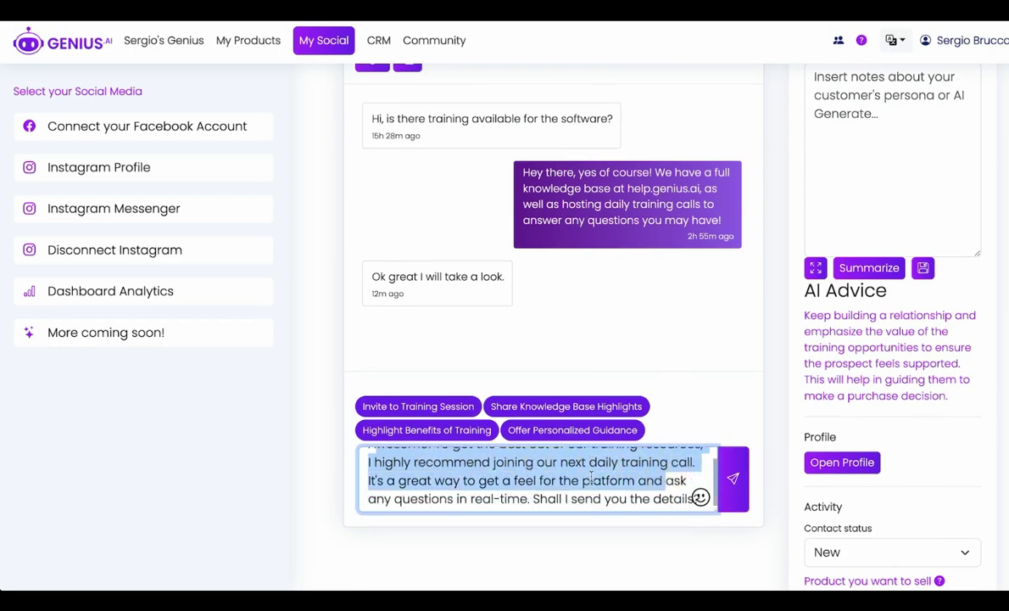
pyautogui.click(514, 496)
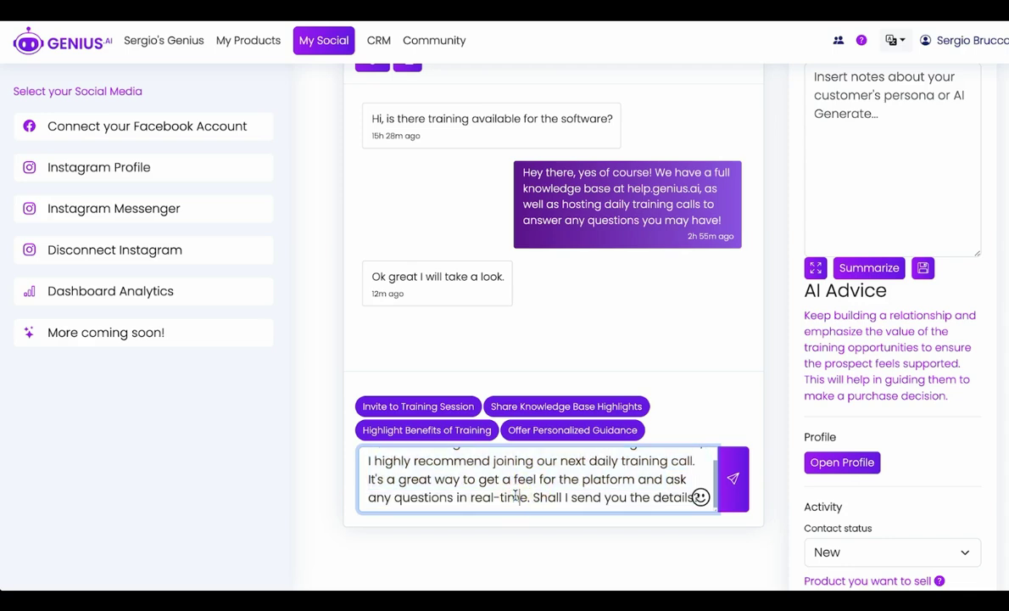
pyautogui.click(513, 408)
pyautogui.scroll(2, 502, 492)
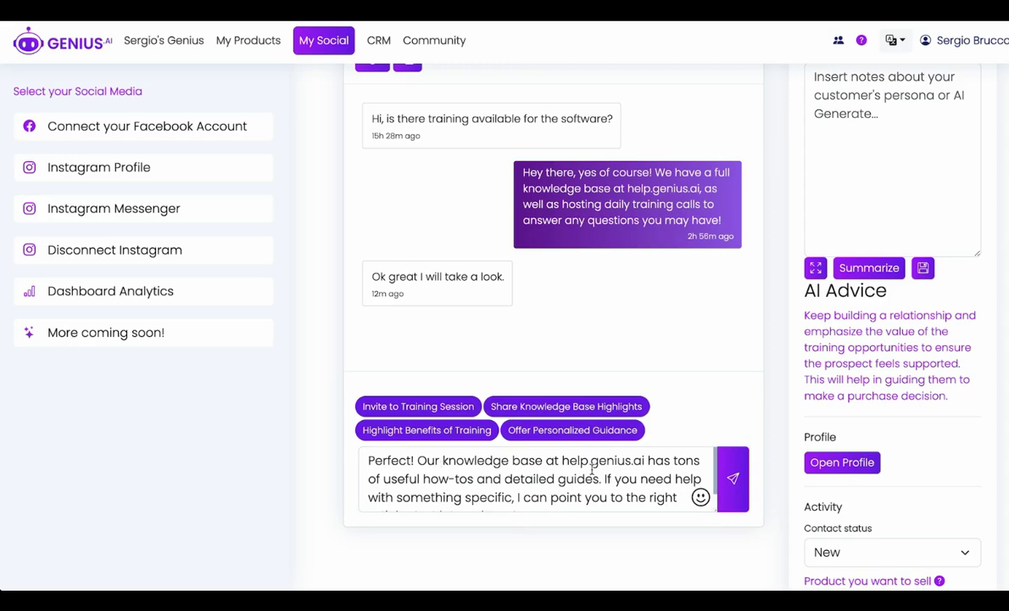
pyautogui.click(420, 430)
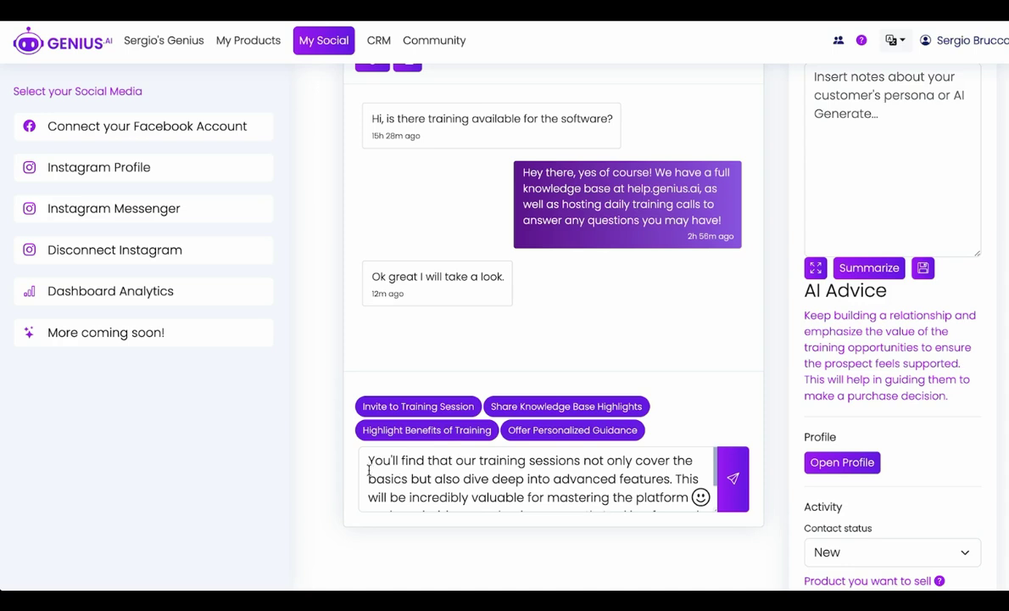
# Step: Swap in the Offer Personalized Guidance reply and review the one-on-one session draft
pyautogui.moveTo(369, 460)
pyautogui.mouseDown()
pyautogui.moveTo(649, 459)
pyautogui.moveTo(476, 480)
pyautogui.moveTo(638, 484)
pyautogui.moveTo(635, 497)
pyautogui.mouseUp()
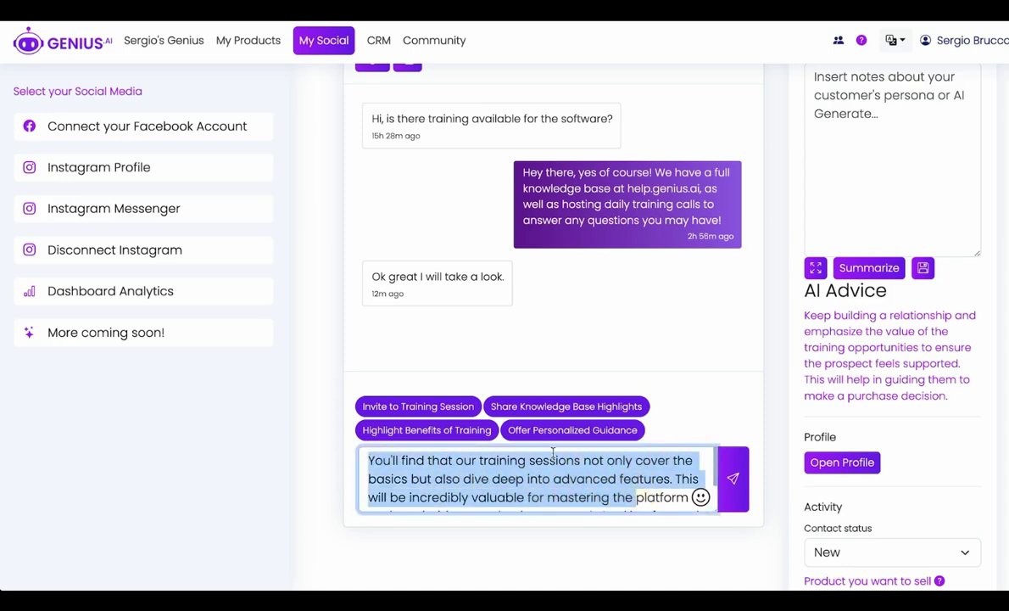
pyautogui.click(569, 463)
pyautogui.scroll(-2, 543, 479)
pyautogui.scroll(2, 543, 479)
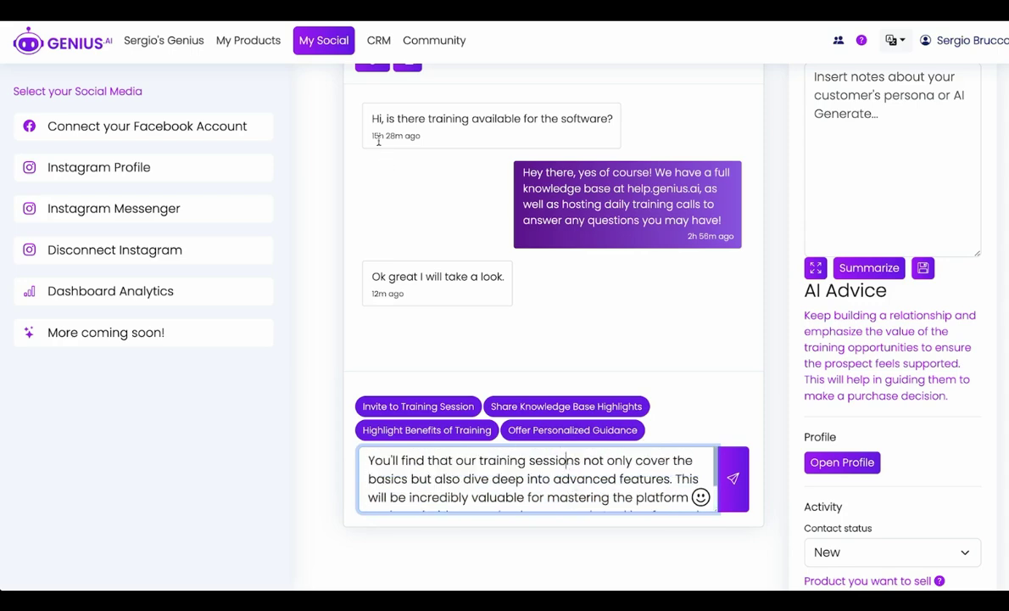
pyautogui.click(369, 116)
pyautogui.moveTo(369, 116); pyautogui.dragTo(642, 124)
pyautogui.click(534, 430)
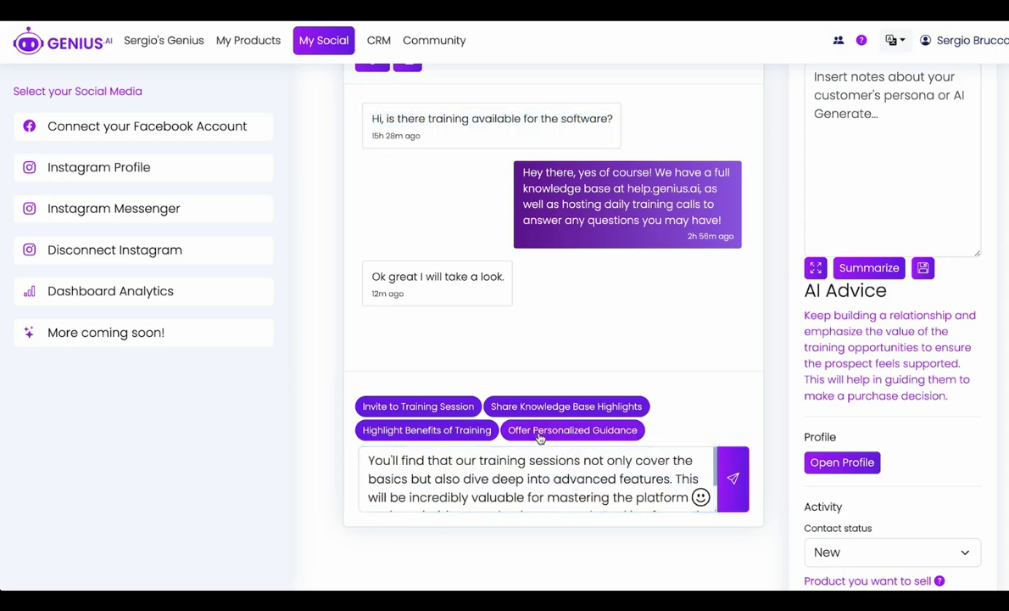
pyautogui.scroll(-2, 339, 383)
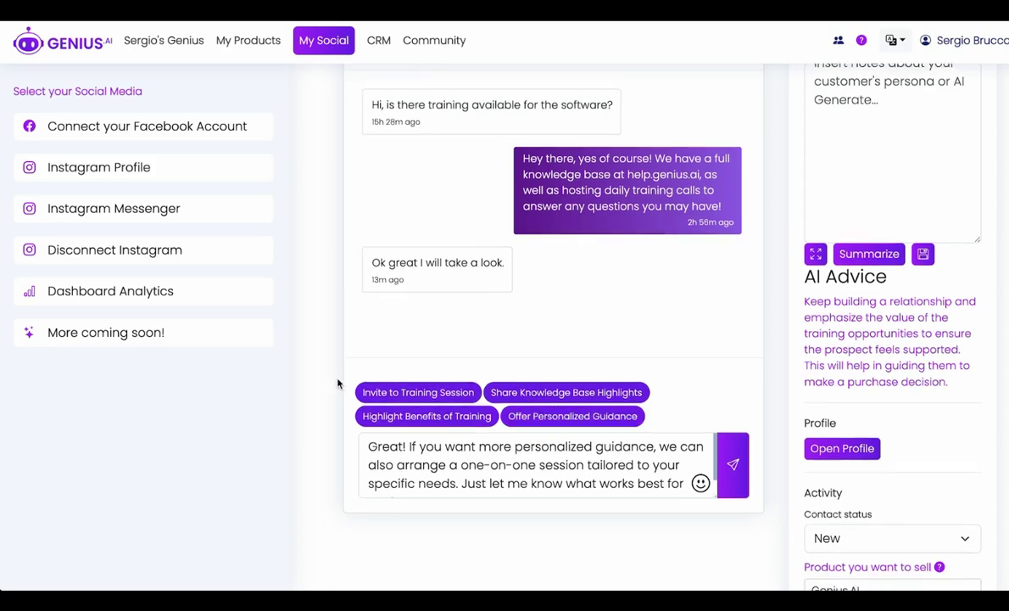
pyautogui.scroll(-1, 818, 476)
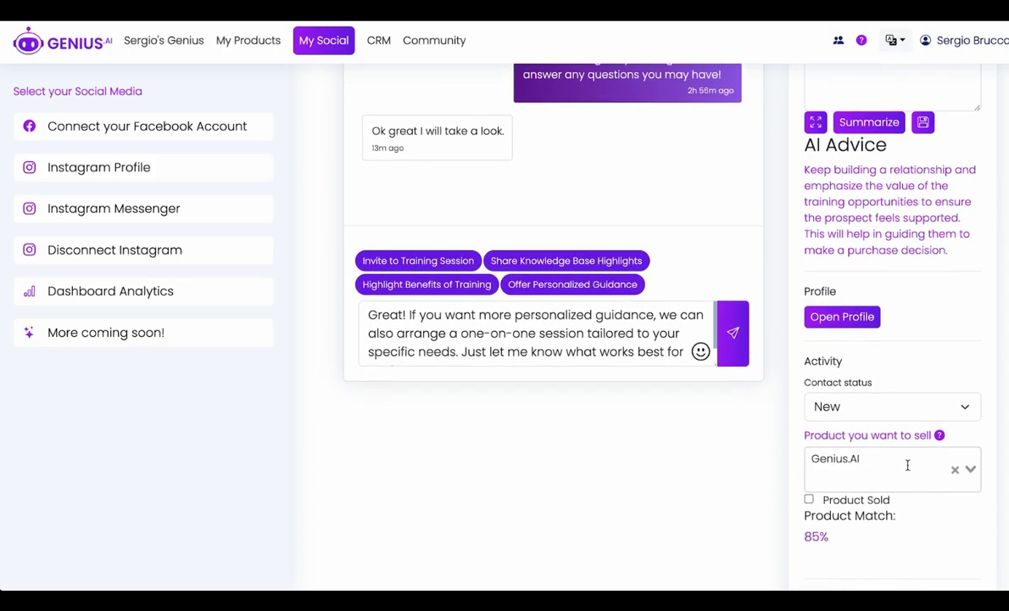
pyautogui.scroll(2, 792, 506)
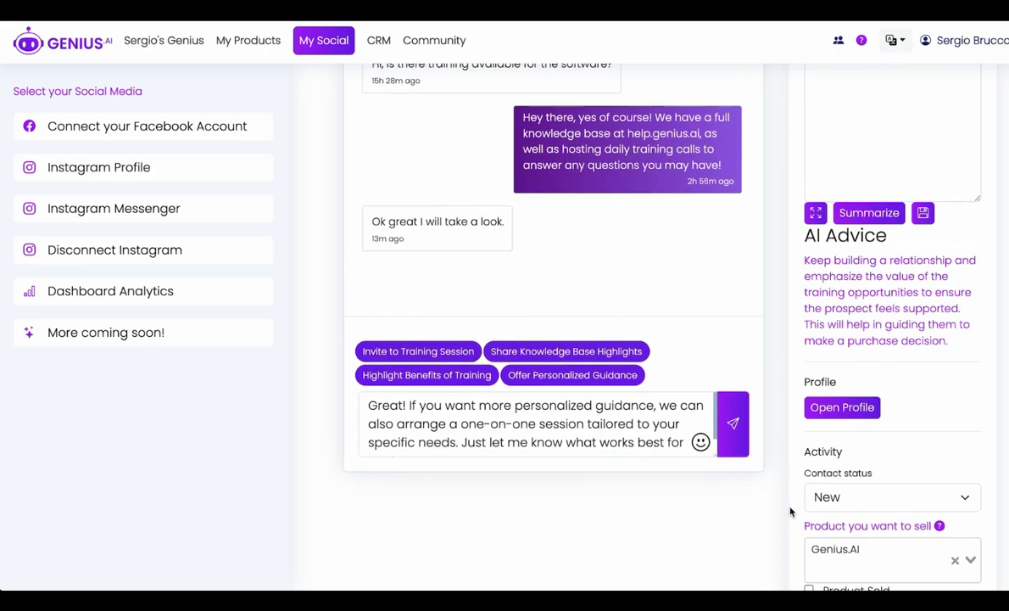
pyautogui.scroll(4, 791, 511)
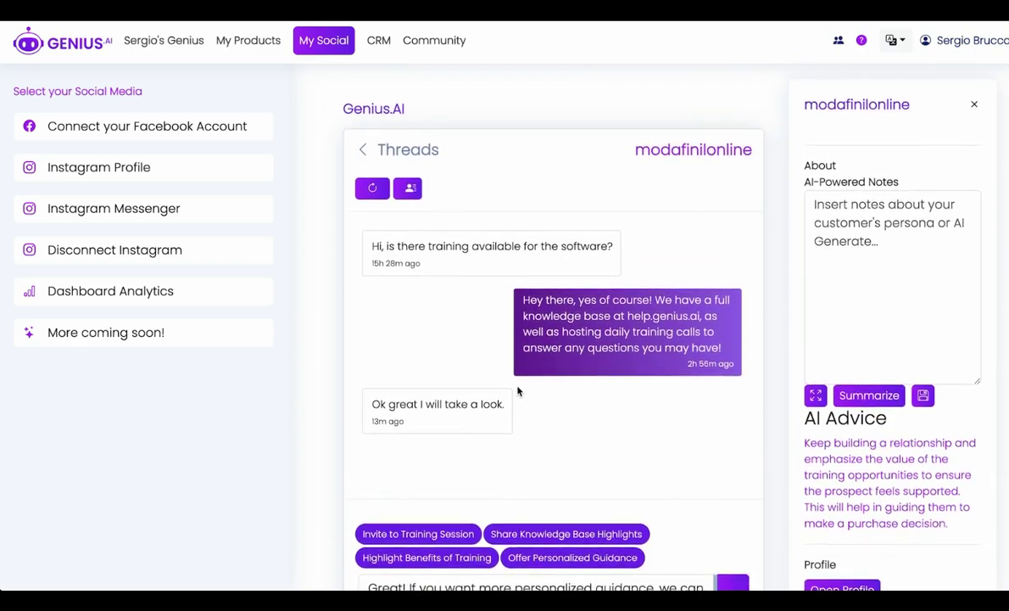
# Step: Return to the Genius.AI home dashboard with the daily to-do list via the logo
pyautogui.click(66, 43)
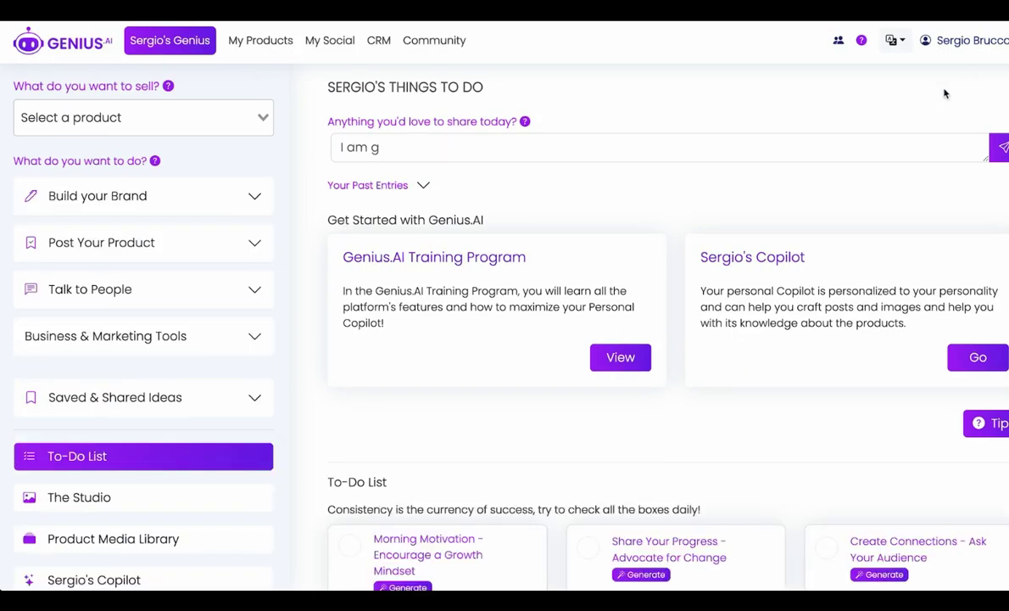